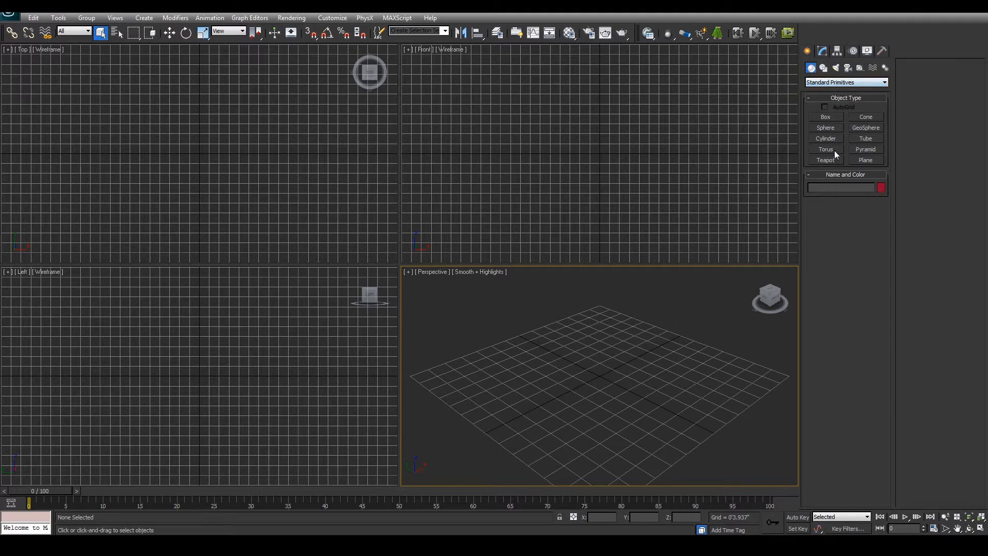
Create a sphere with a radius of about 1'1.8" at the grid's centre and show the perspective view from the front.
left_click(828, 129)
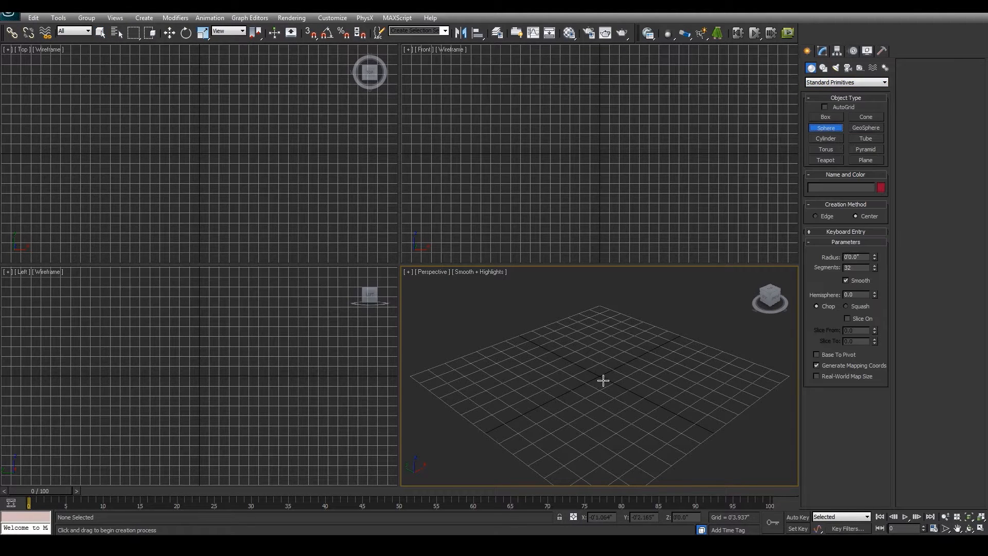
left_click_drag(597, 375, 628, 410)
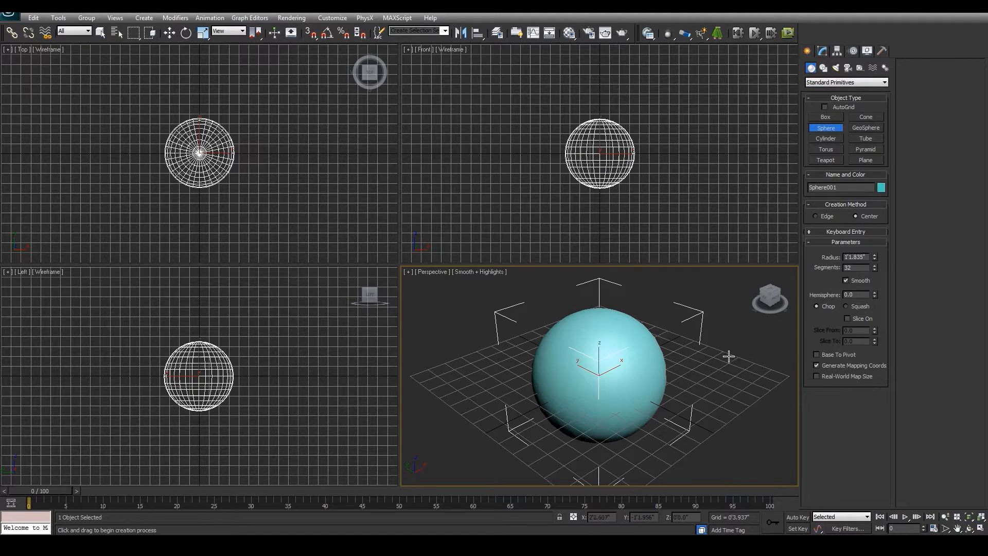
left_click(776, 299)
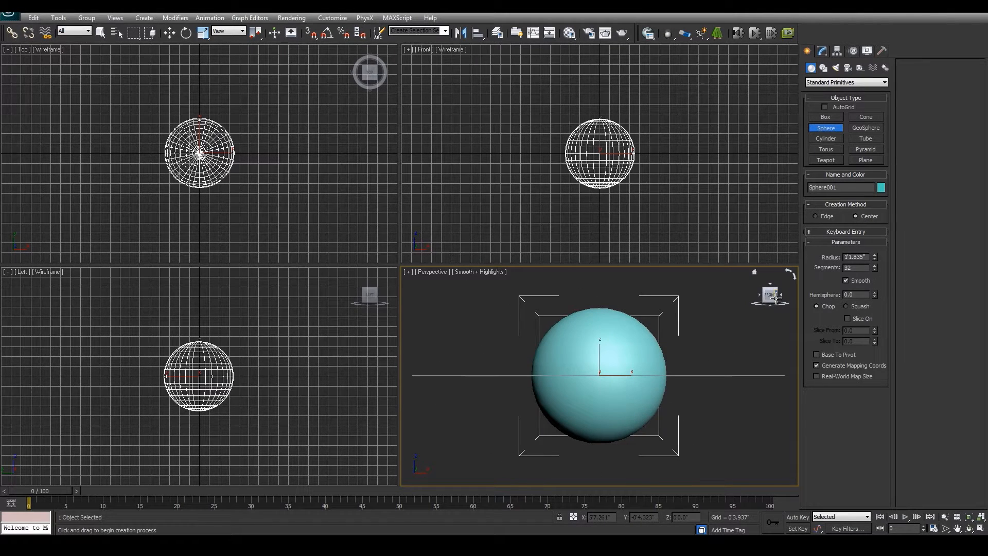
Open the Material Editor, look at its Slate mode, return it to Compact mode and move it clear of the sphere.
left_click(571, 34)
left_click(647, 56)
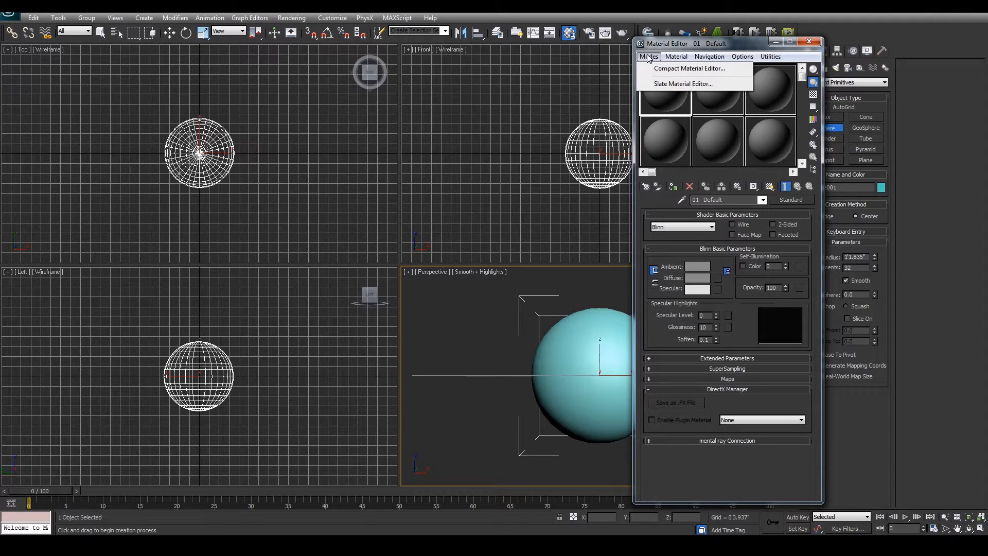
left_click(663, 84)
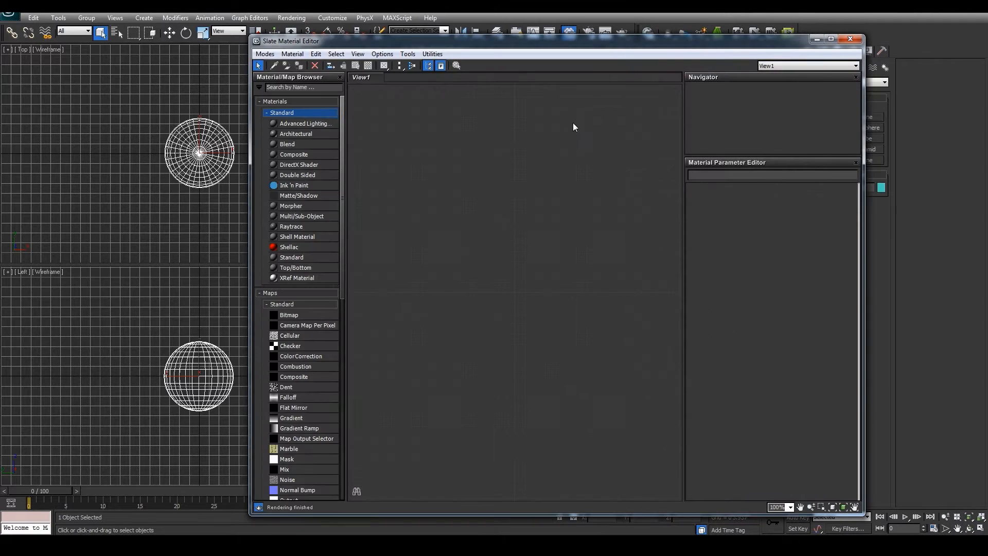
left_click(265, 53)
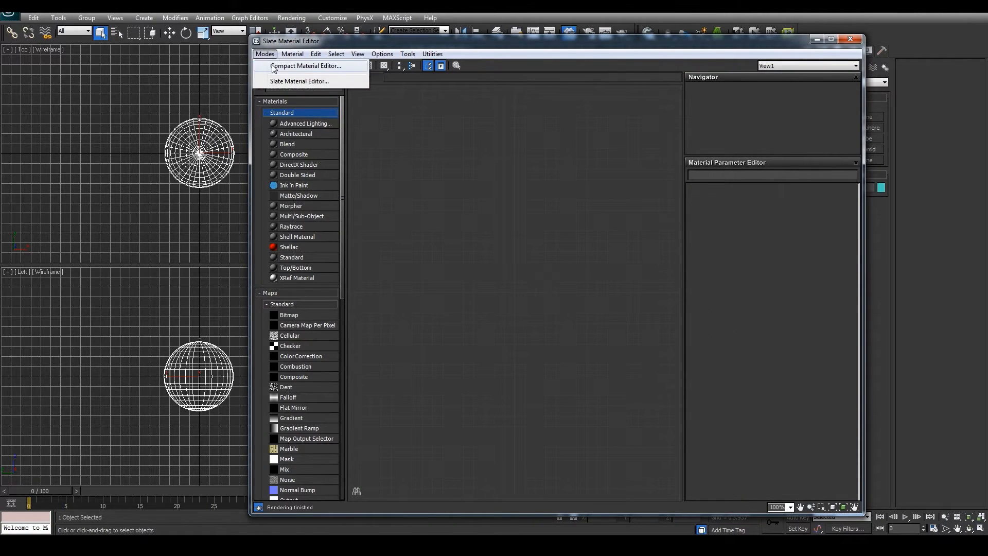
left_click(283, 63)
left_click_drag(695, 46, 769, 48)
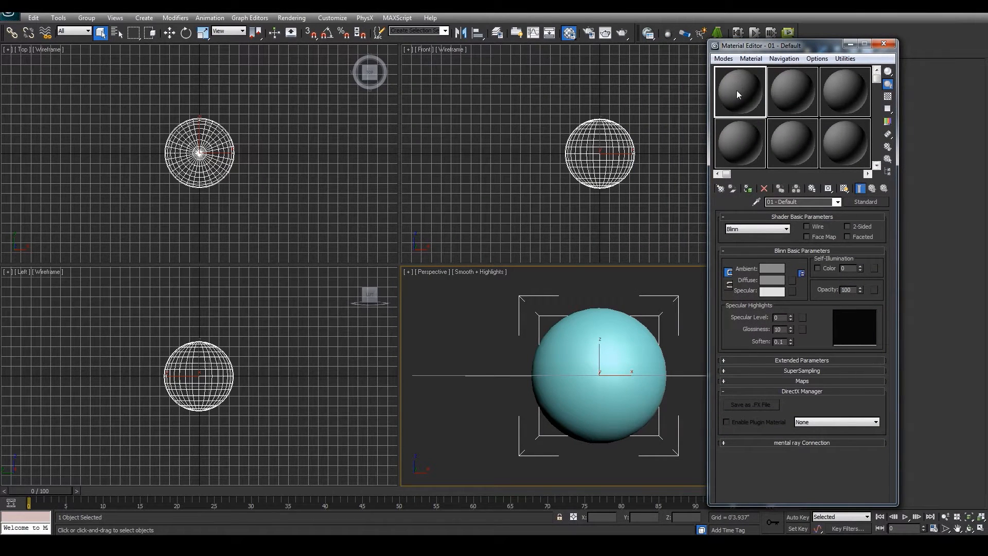
Name the first sample material Surface Earth and assign it to the sphere.
left_click(811, 200)
type("Surface Earth")
left_click_drag(751, 93, 597, 369)
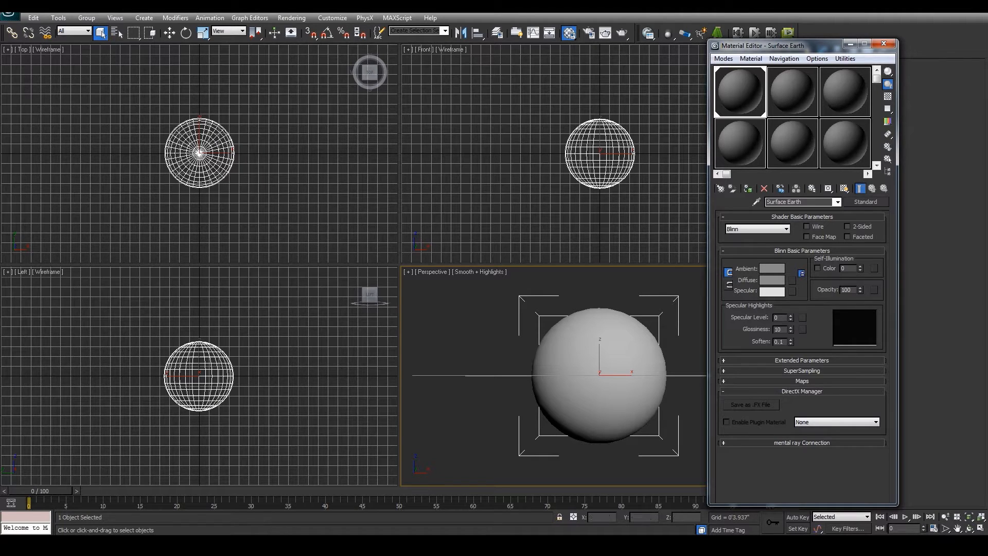
Switch to Photoshop, close Mask.jpg and review the Earth-Clouds, Earth-Color and Earth lum texture images.
key("alt+Tab")
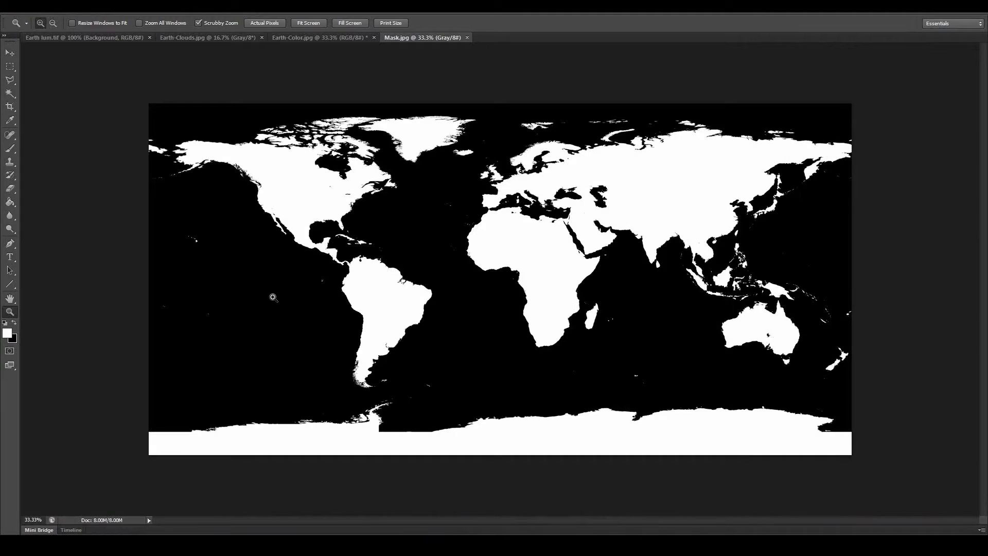
left_click(467, 37)
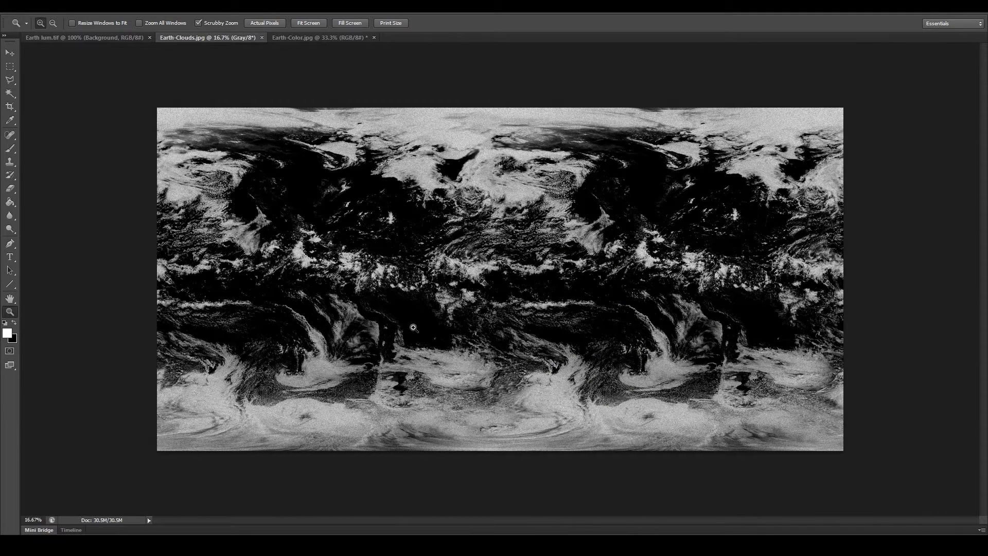
left_click(287, 39)
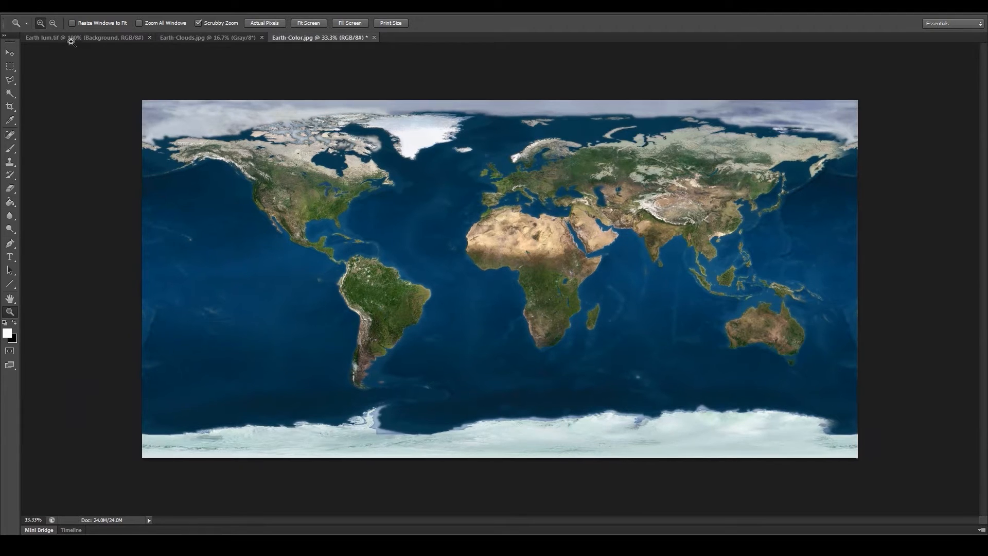
key("ctrl+plus")
left_click(72, 40)
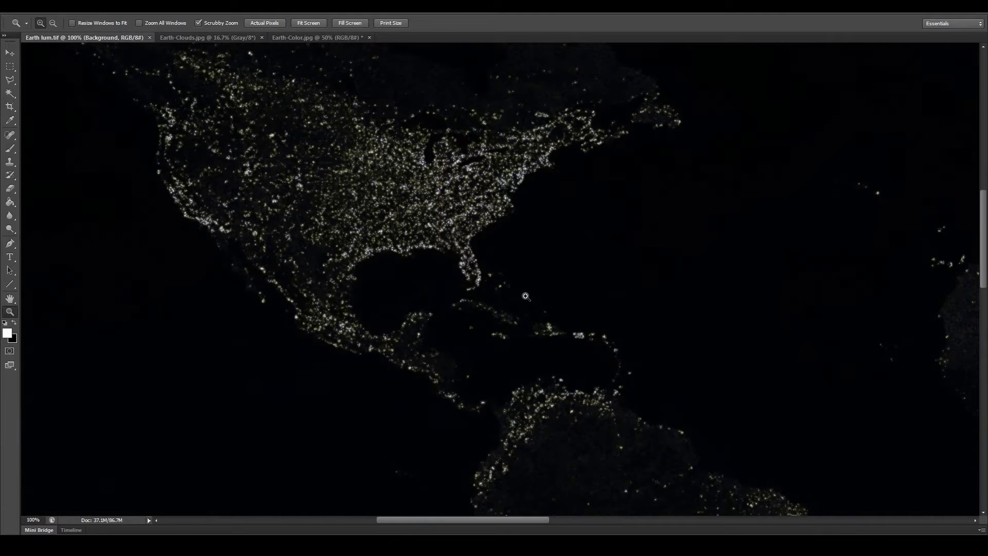
left_click(518, 293, "alt")
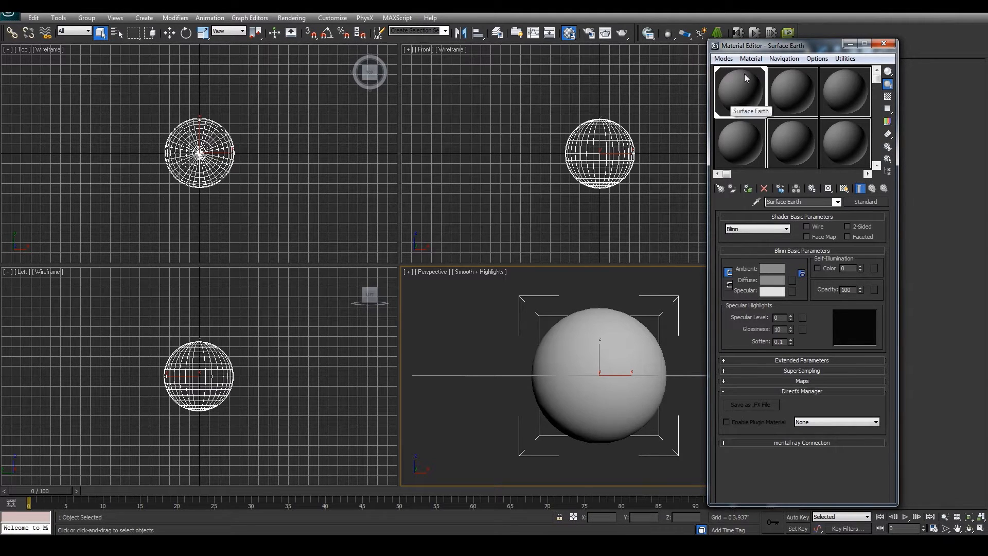
Load Earth-Color.jpg as a Bitmap into the Diffuse Color map of the Surface Earth material.
left_click(810, 381)
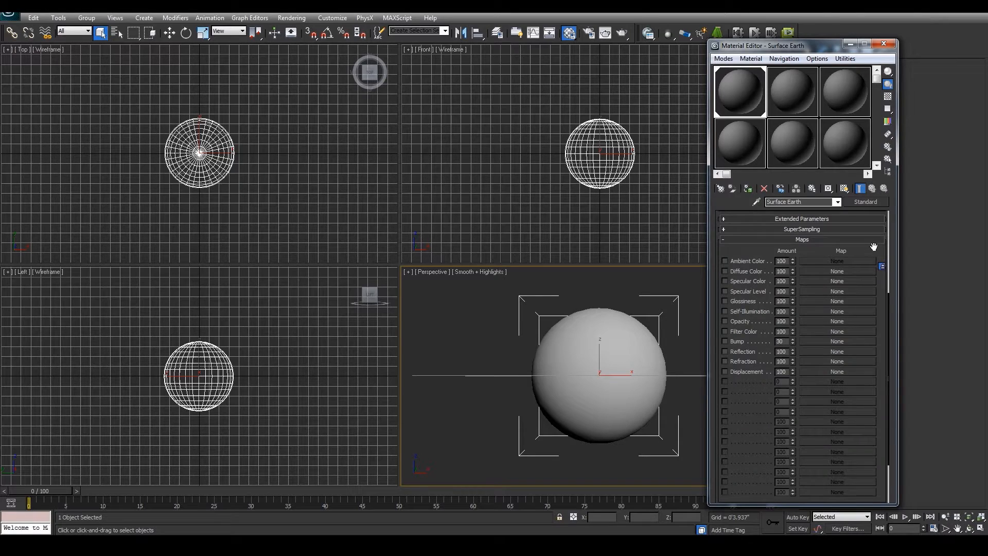
scroll(873, 247, "up", 5)
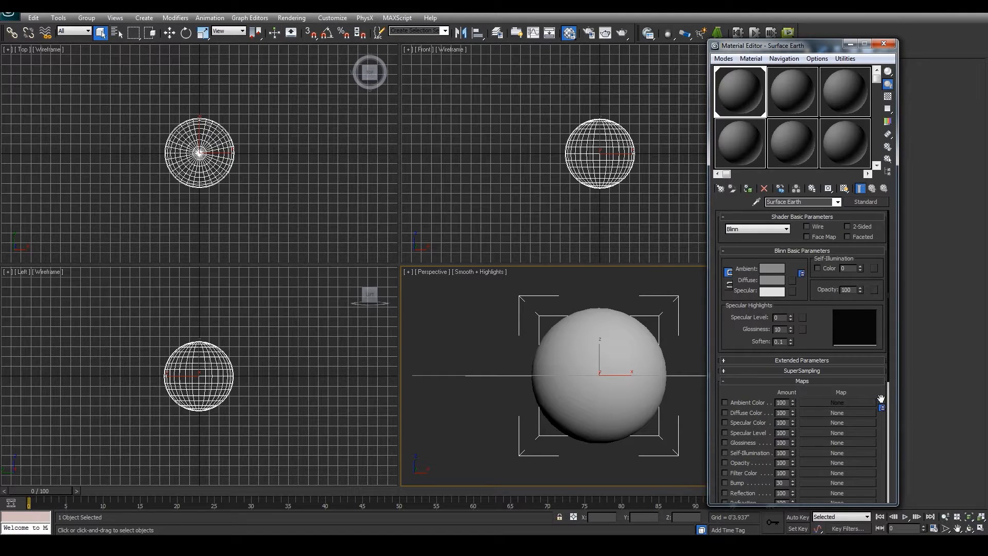
scroll(881, 399, "down", 4)
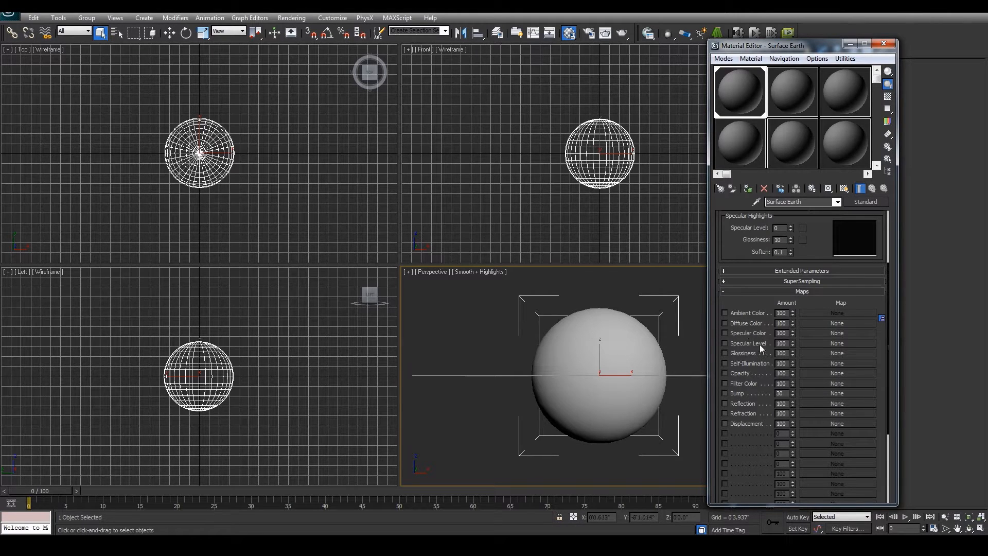
left_click(819, 322)
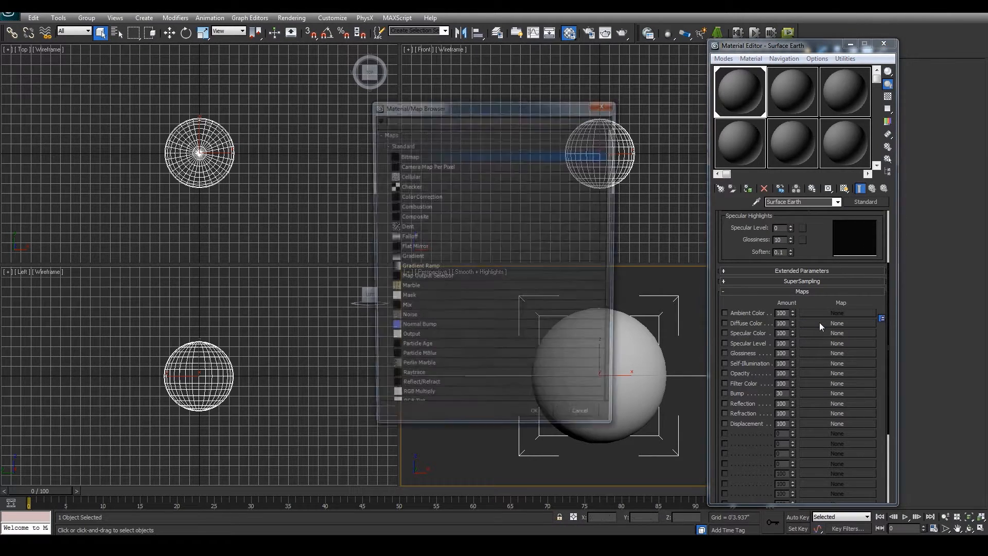
double_click(406, 155)
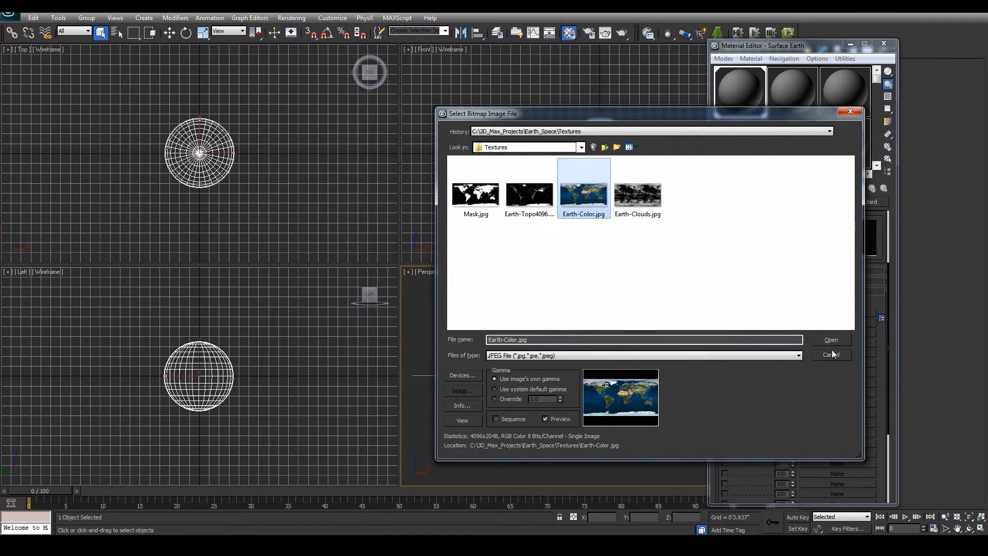
left_click(834, 340)
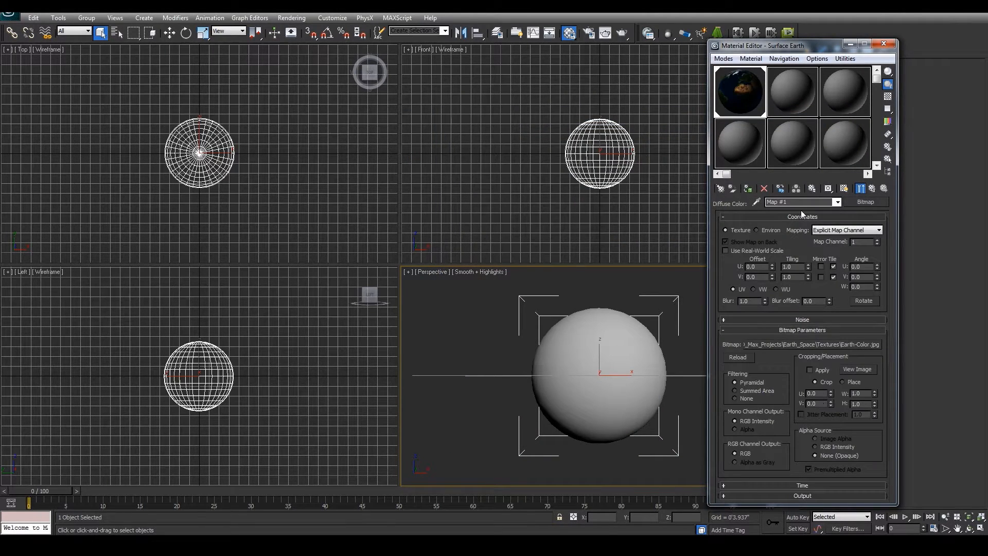
Turn on Edged Faces in the Perspective viewport and display the diffuse texture on the sphere.
left_click(463, 272)
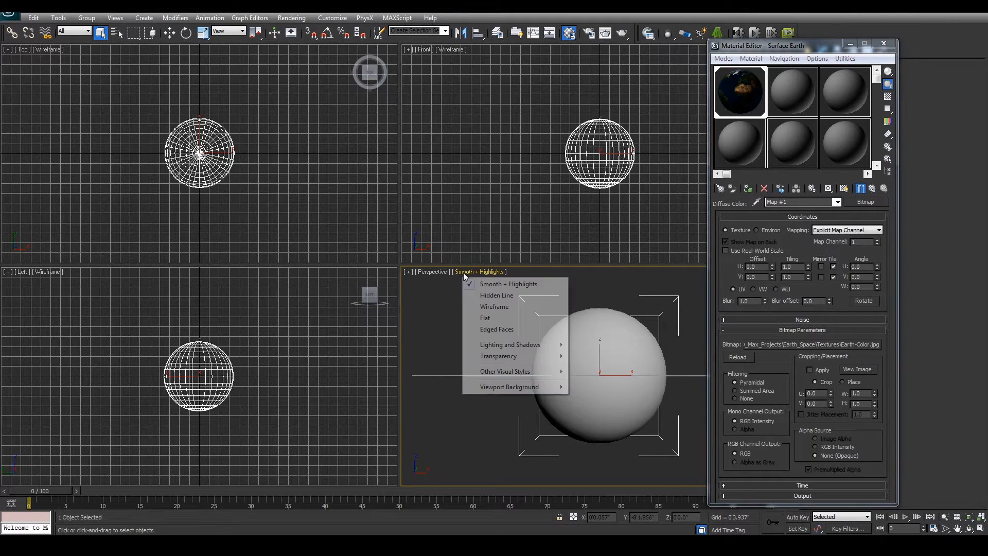
left_click(494, 330)
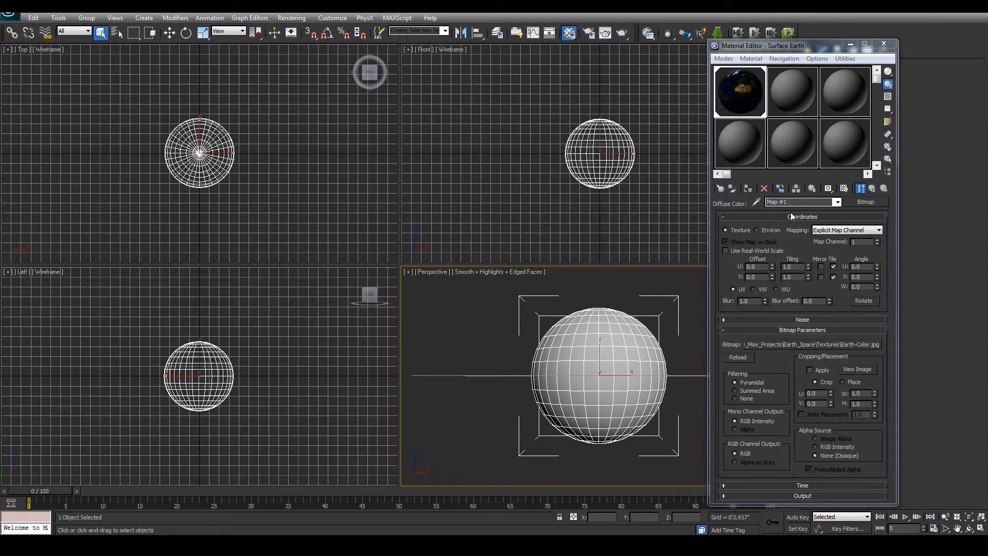
left_click(844, 189)
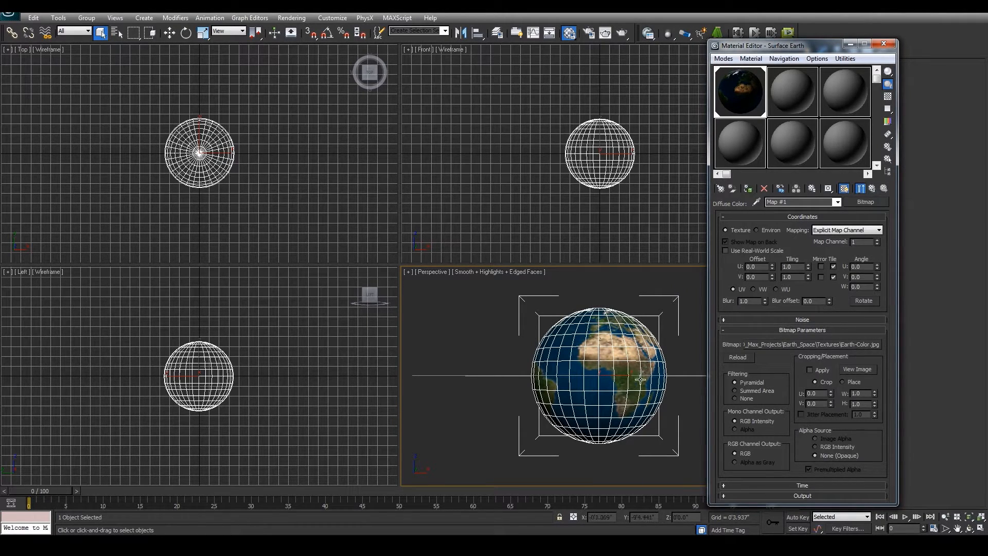
Add a UVW Map modifier to the sphere, moving the Material Editor out of the way.
left_click_drag(752, 46, 814, 77)
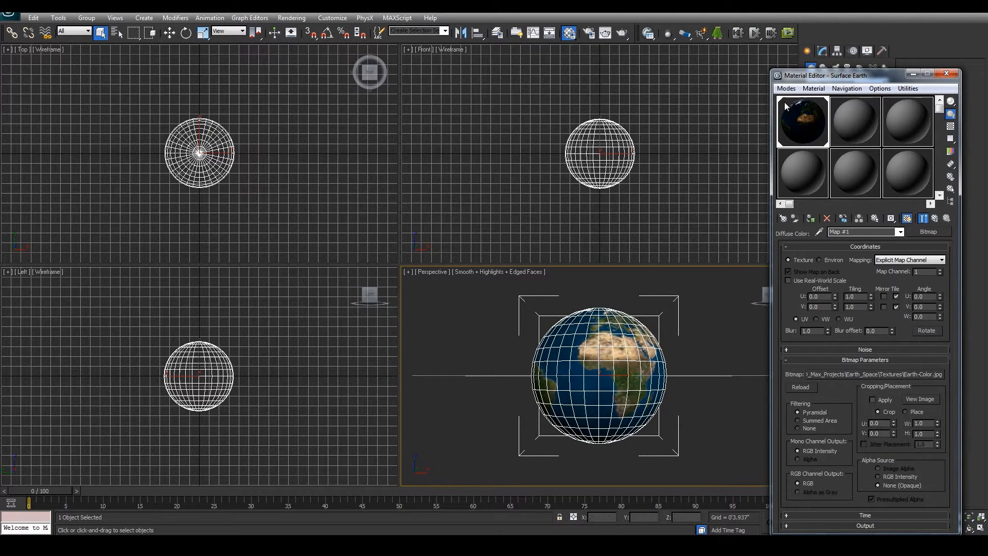
left_click_drag(801, 77, 708, 360)
left_click(823, 51)
right_click(825, 93)
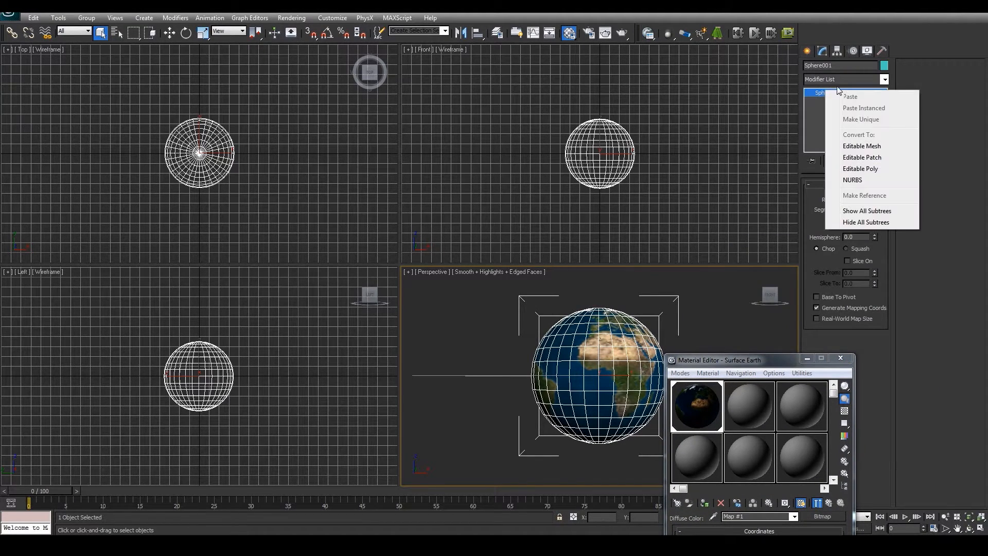
left_click(883, 79)
left_click(884, 80)
left_click_drag(885, 177, 888, 404)
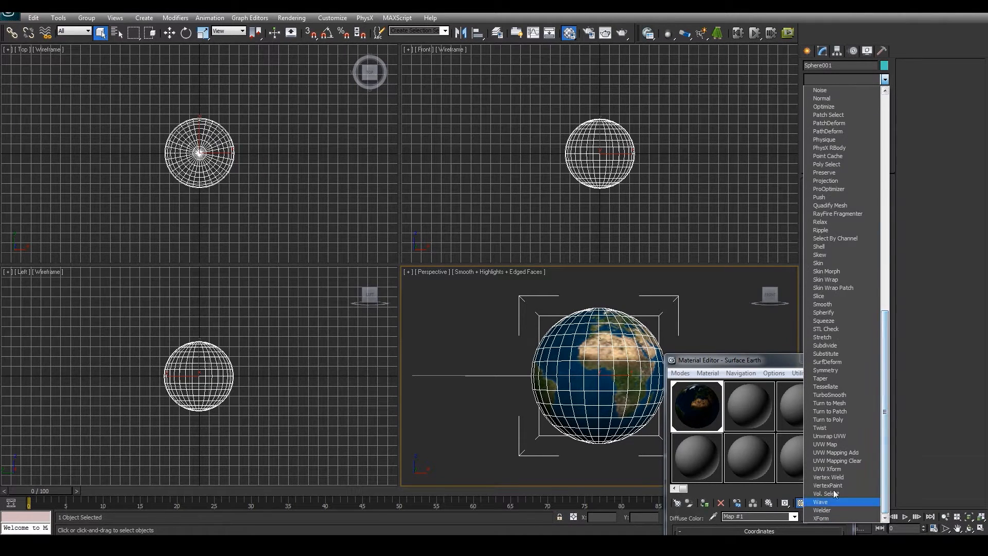
left_click(830, 445)
left_click_drag(810, 360, 339, 237)
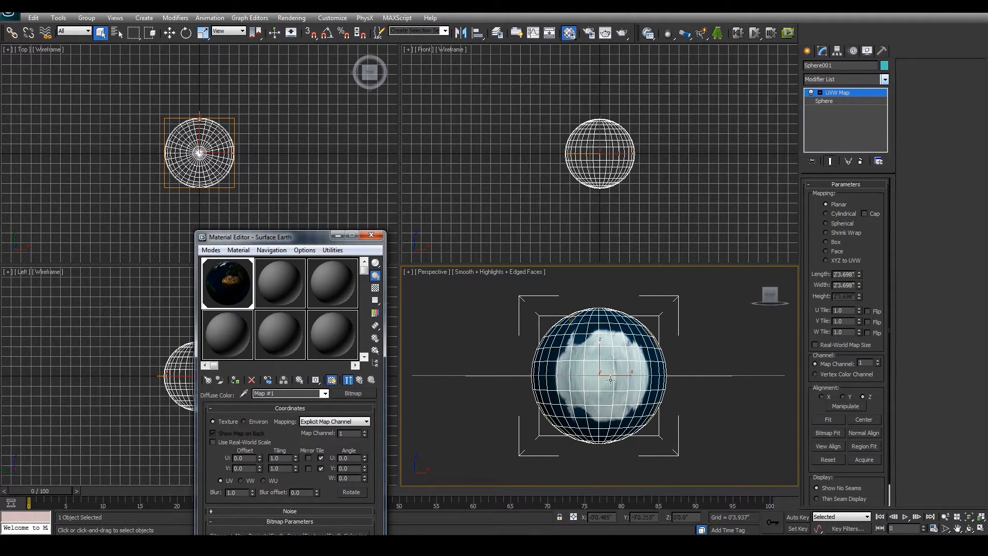
Try shifting the Earth texture by moving the planar UVW Map gizmo sideways and vertically on the sphere.
left_click(820, 92)
left_click(835, 102)
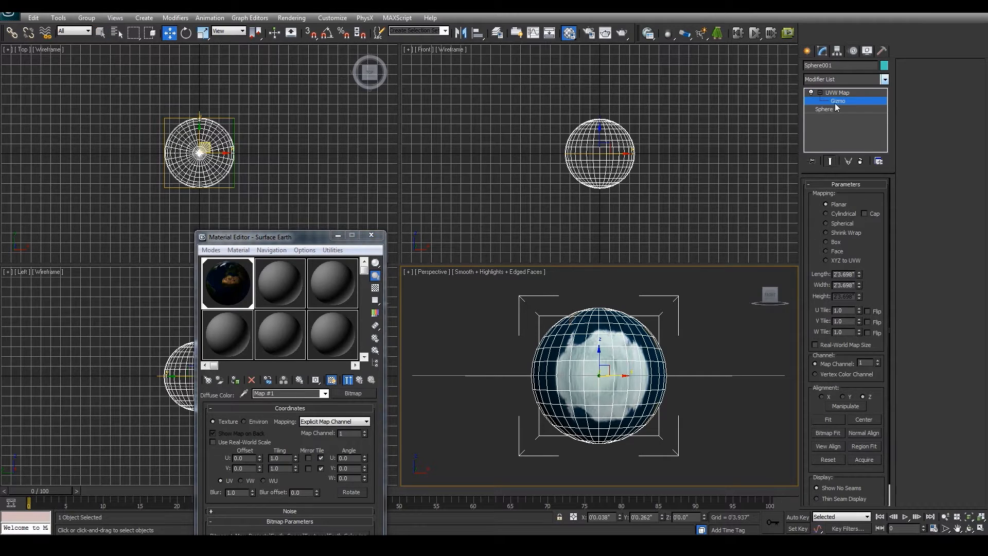
key("alt")
mouse_move(597, 352)
middle_mouse_down("alt")
mouse_move(594, 403)
mouse_move(605, 367)
middle_mouse_up("alt")
left_click_drag(620, 381, 607, 400)
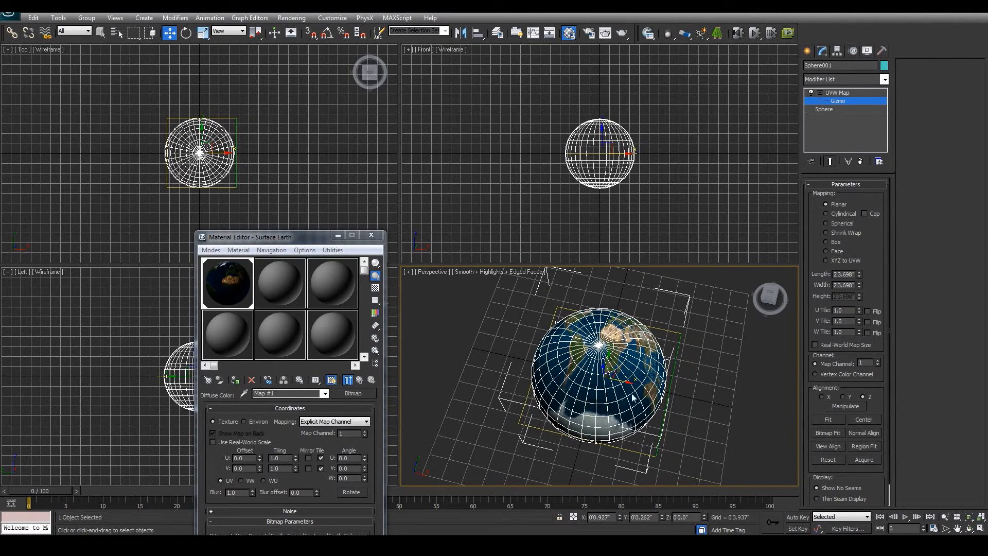
middle_click_drag(607, 440, 594, 353, "alt")
left_click_drag(603, 355, 603, 380)
middle_click_drag(610, 406, 631, 419, "alt")
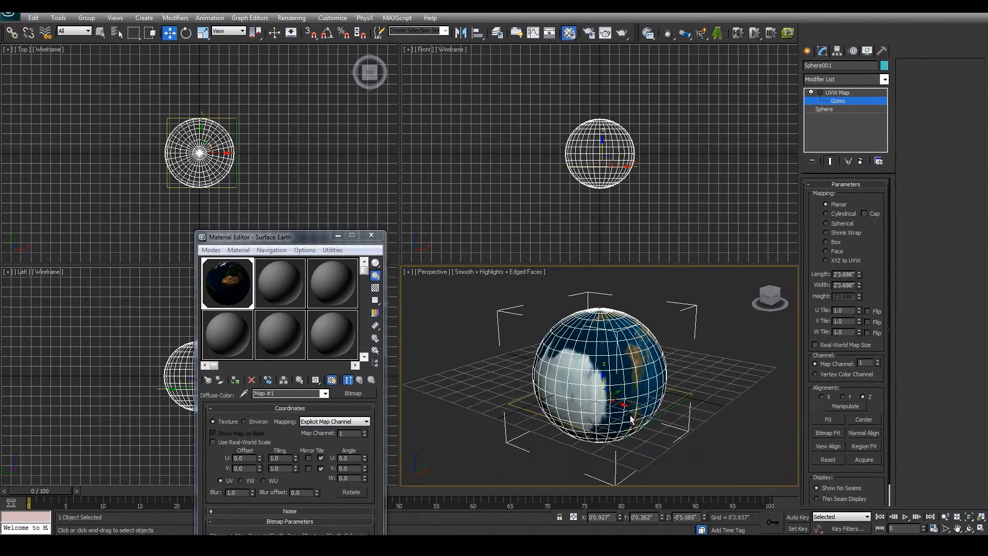
mouse_move(609, 370)
left_mouse_down()
mouse_move(641, 378)
mouse_move(612, 361)
mouse_move(633, 370)
mouse_move(615, 363)
mouse_move(624, 366)
left_mouse_up()
middle_click_drag(572, 411, 526, 390, "alt")
scroll(614, 396, "up", 4)
scroll(618, 410, "down", 4)
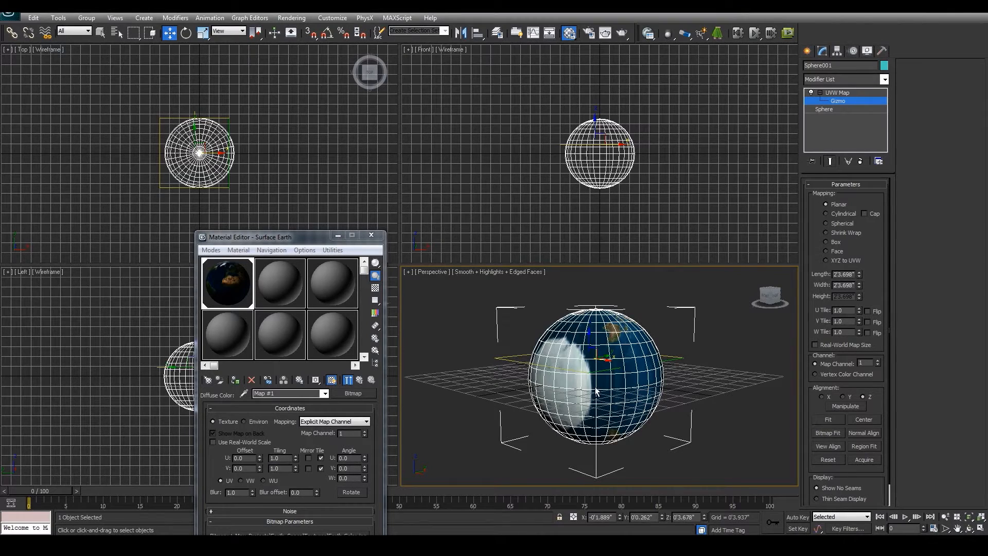
middle_click_drag(596, 393, 793, 242, "alt")
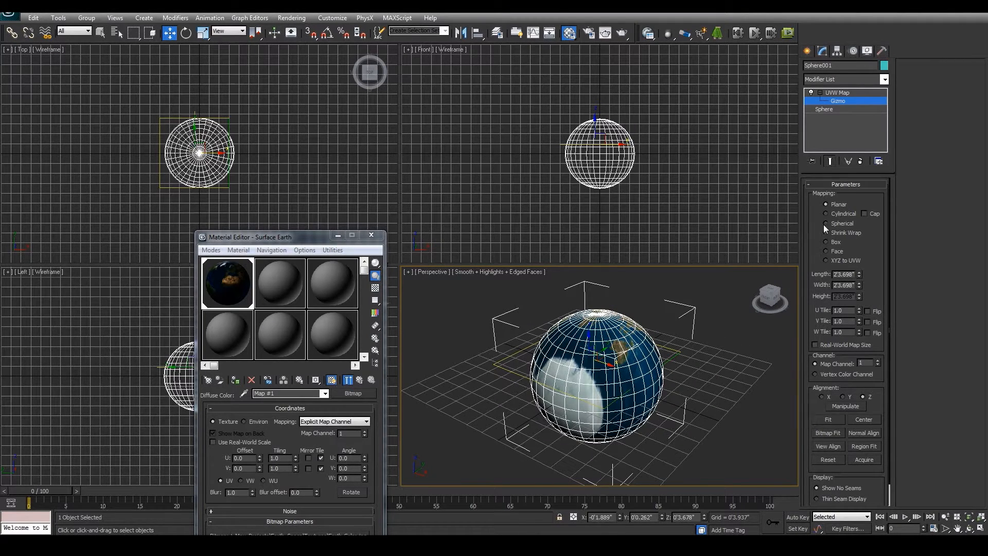
Set the UVW Map projection to Spherical, fit its gizmo to the sphere and close the Material Editor.
left_click(826, 222)
mouse_move(597, 376)
middle_mouse_down("alt")
mouse_move(587, 371)
mouse_move(595, 368)
middle_mouse_up("alt")
mouse_move(609, 358)
left_mouse_down()
mouse_move(633, 359)
mouse_move(618, 358)
left_mouse_up()
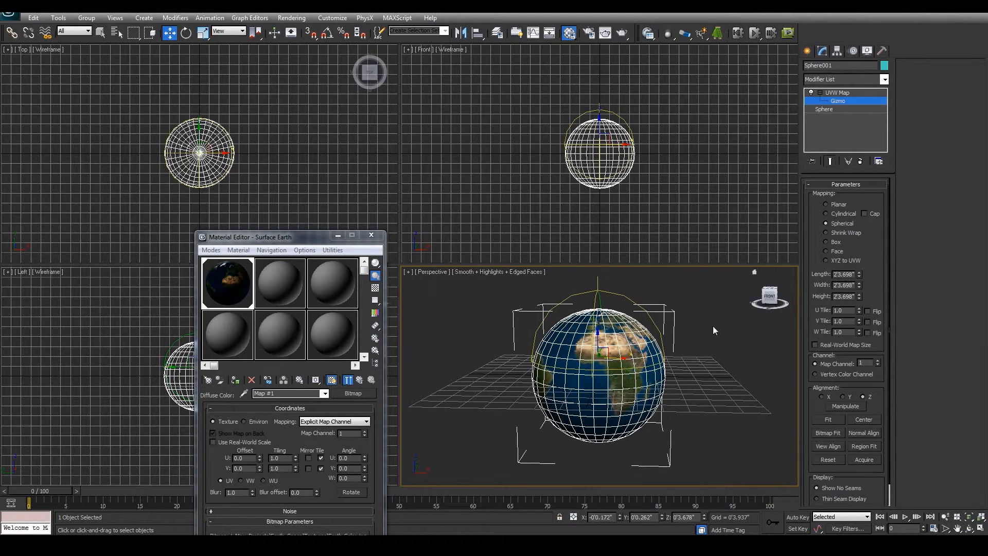
left_click(828, 420)
middle_click_drag(601, 395, 643, 341, "alt")
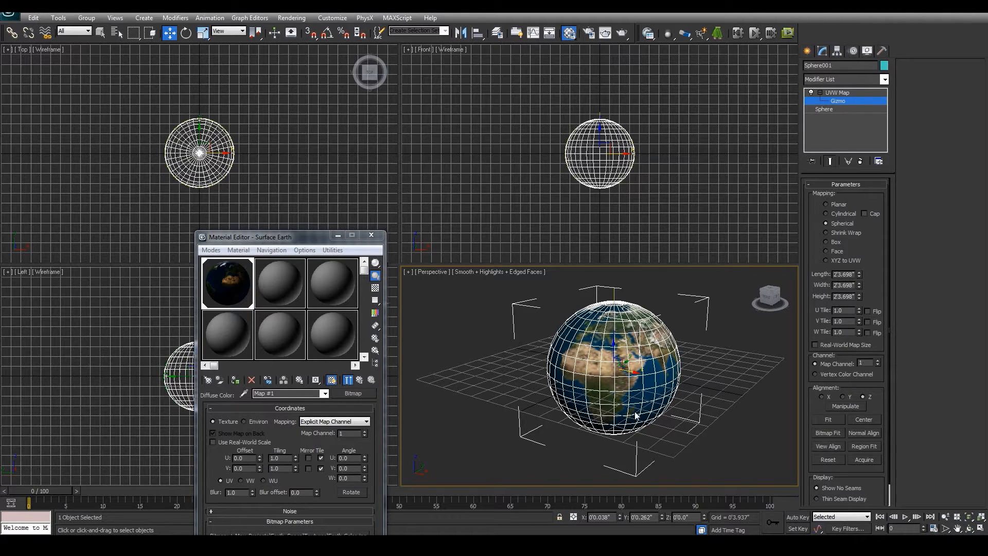
left_click(371, 234)
Try removing the UVW Map modifier from the sphere, undo the removal and select the modifier's Gizmo again.
left_click(837, 93)
right_click(837, 95)
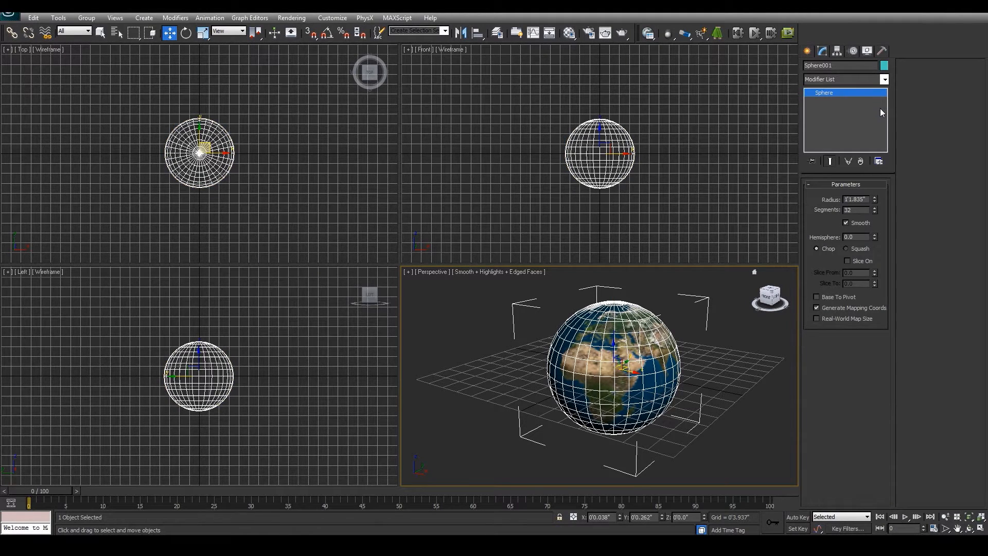
key("ctrl+z")
left_click(835, 101)
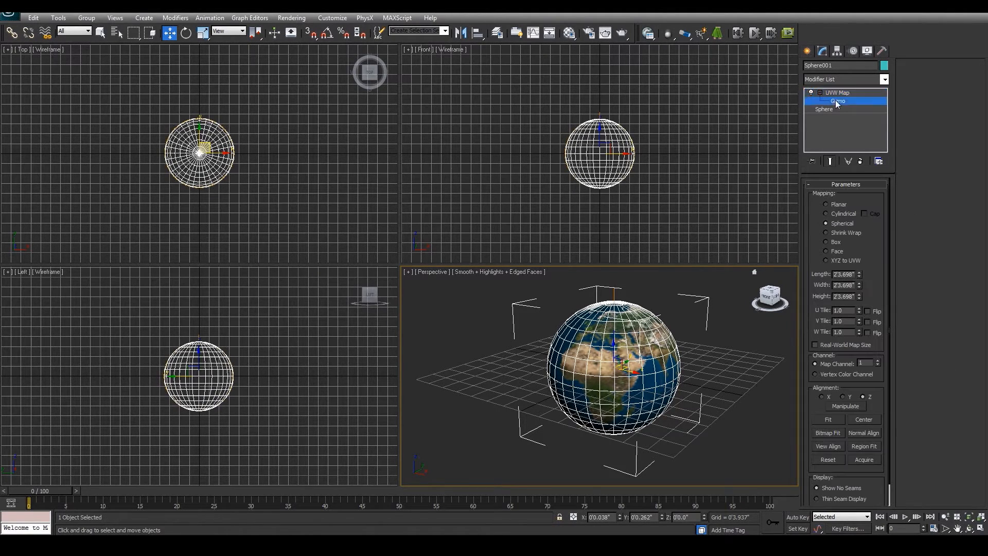
Rotate the sphere's spherical UVW Map gizmo about its vertical axis until the Americas face the front of the globe.
left_click(768, 298)
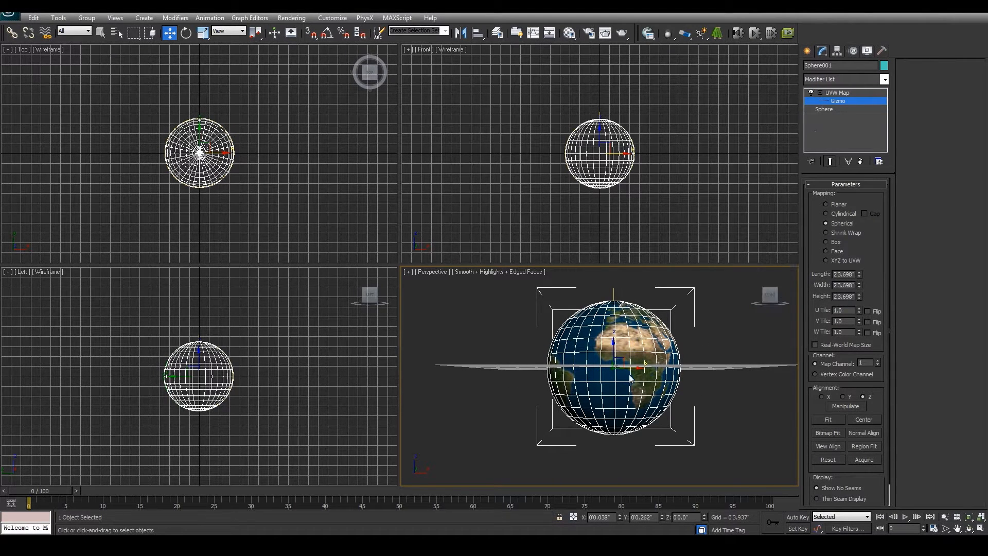
key("e")
left_click_drag(634, 369, 594, 365)
middle_click_drag(595, 365, 606, 371, "alt")
scroll(606, 370, "up", 5)
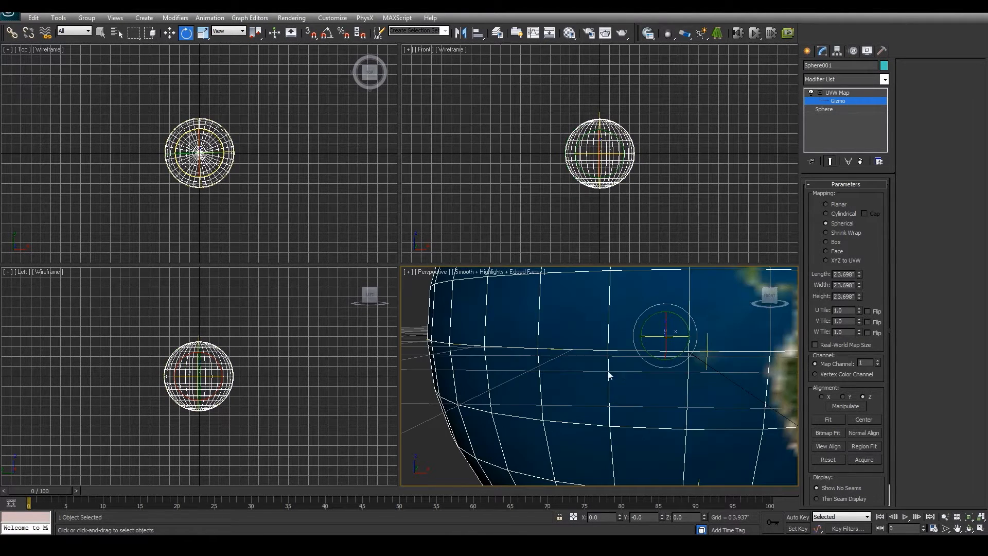
scroll(628, 368, "down", 8)
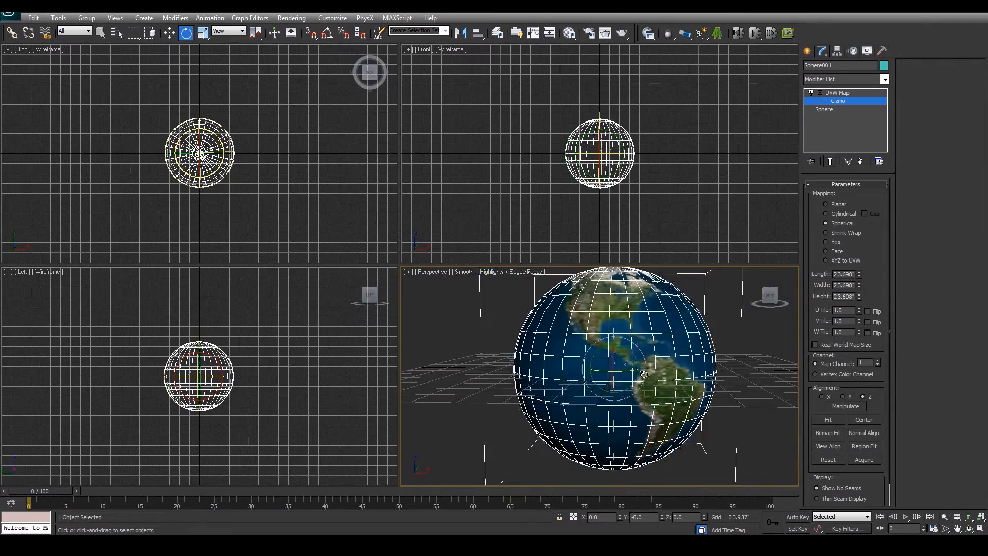
middle_click_drag(616, 385, 586, 355, "alt")
mouse_move(676, 354)
middle_mouse_down("alt")
mouse_move(638, 354)
mouse_move(869, 349)
mouse_move(733, 358)
mouse_move(799, 352)
mouse_move(662, 399)
mouse_move(674, 394)
mouse_move(676, 372)
middle_mouse_up("alt")
scroll(686, 390, "up", 5)
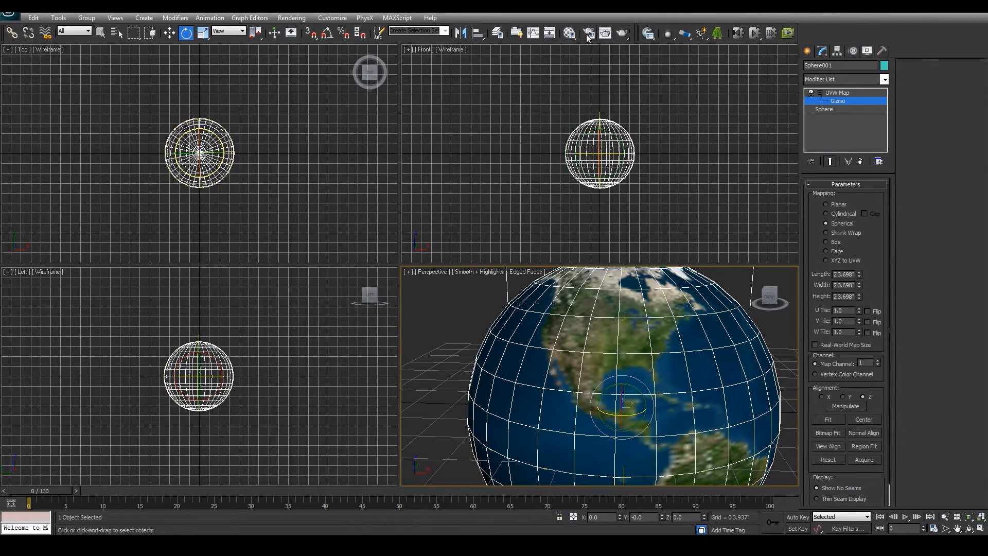
Reopen the Material Editor and move it away from the globe in the Perspective view.
left_click(569, 33)
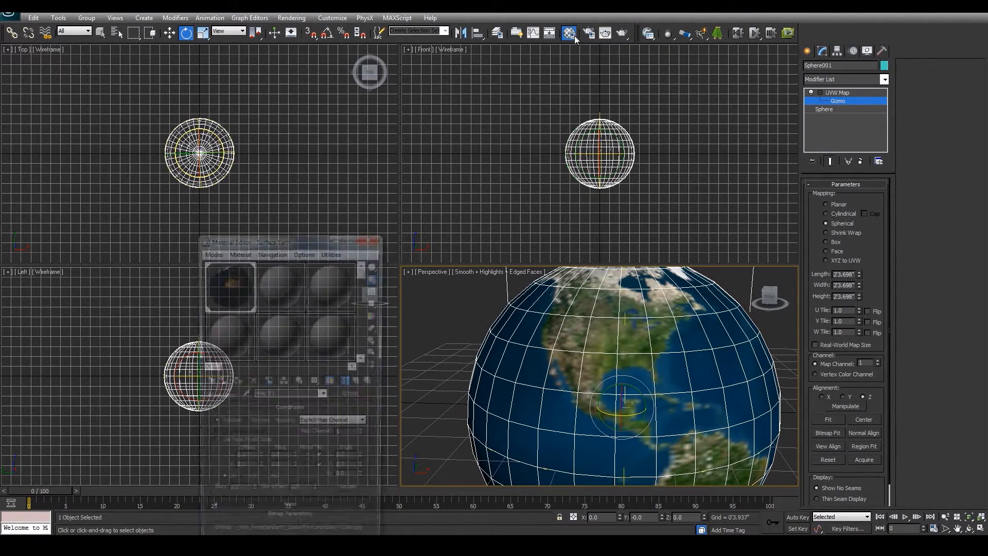
left_click_drag(344, 234, 403, 125)
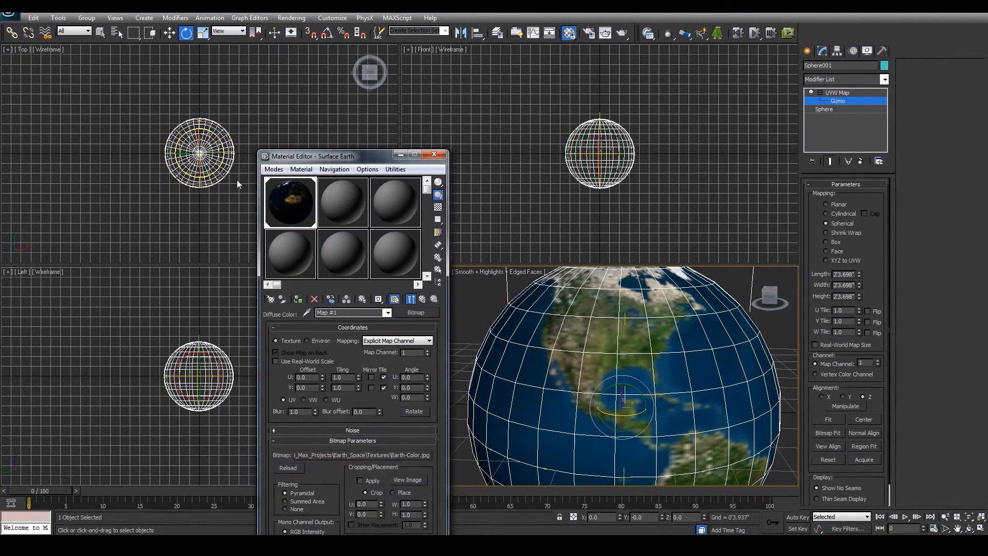
left_click_drag(329, 156, 813, 64)
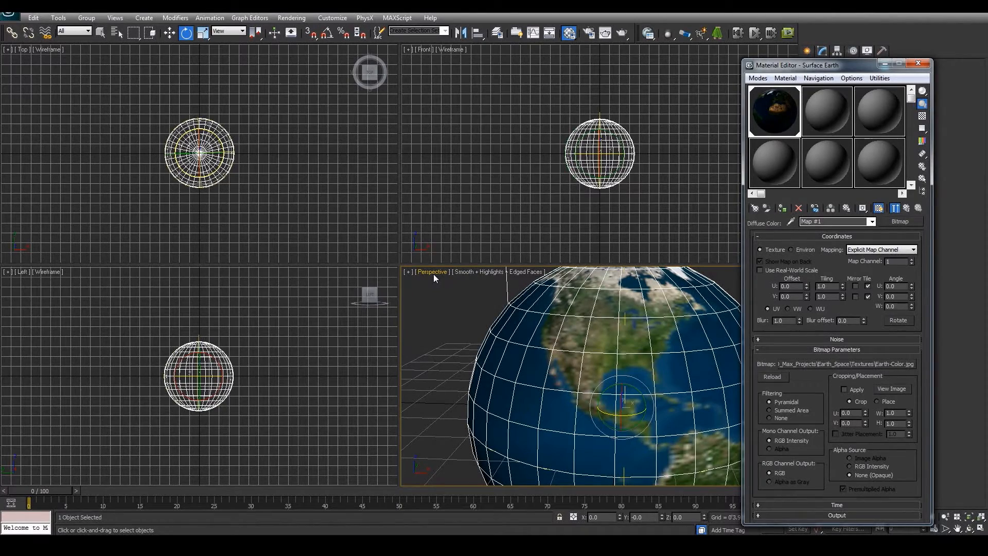
middle_click_drag(649, 360, 664, 391, "alt")
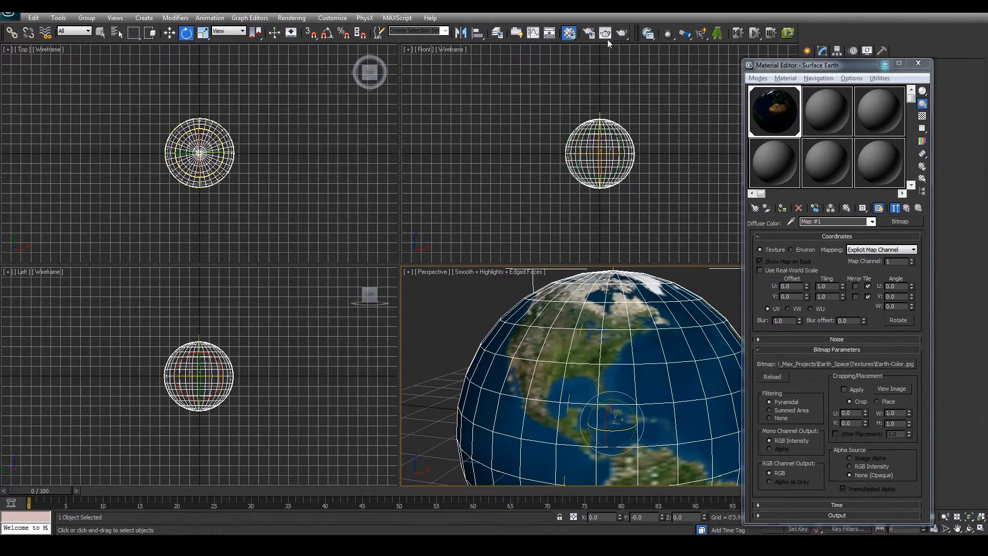
Set the render output size to HDTV (video) at 1280x720, test-render the Perspective view and close the render windows.
left_click(582, 38)
left_click(752, 245)
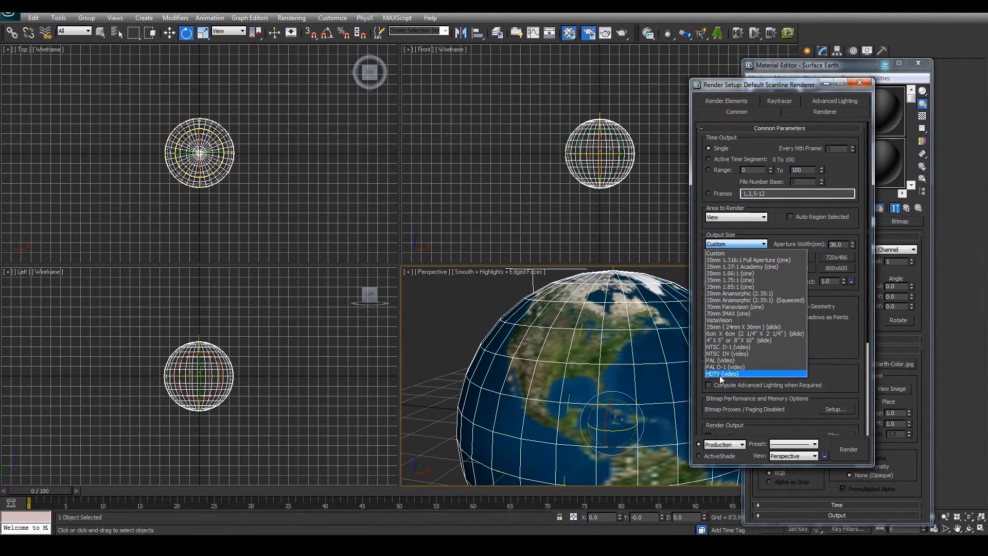
left_click(721, 373)
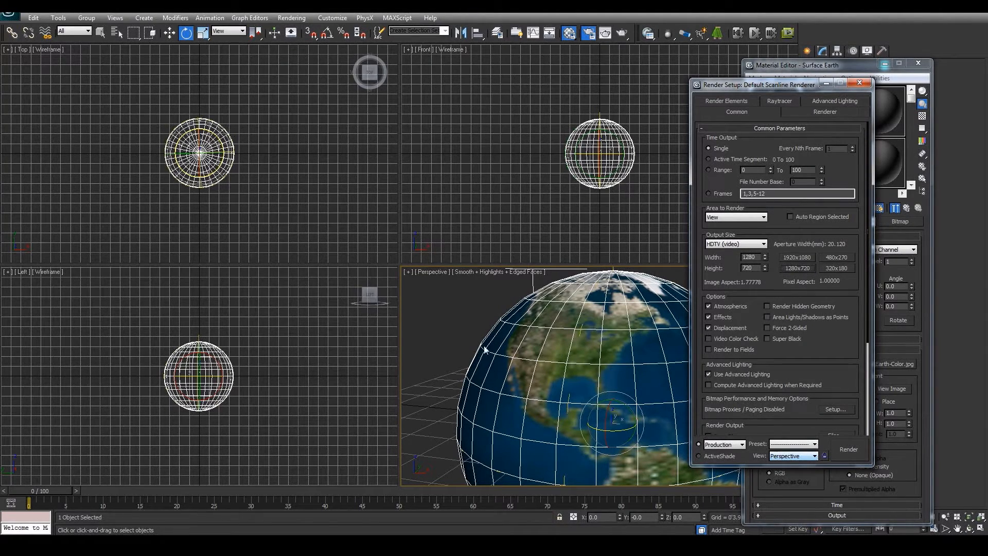
left_click(853, 451)
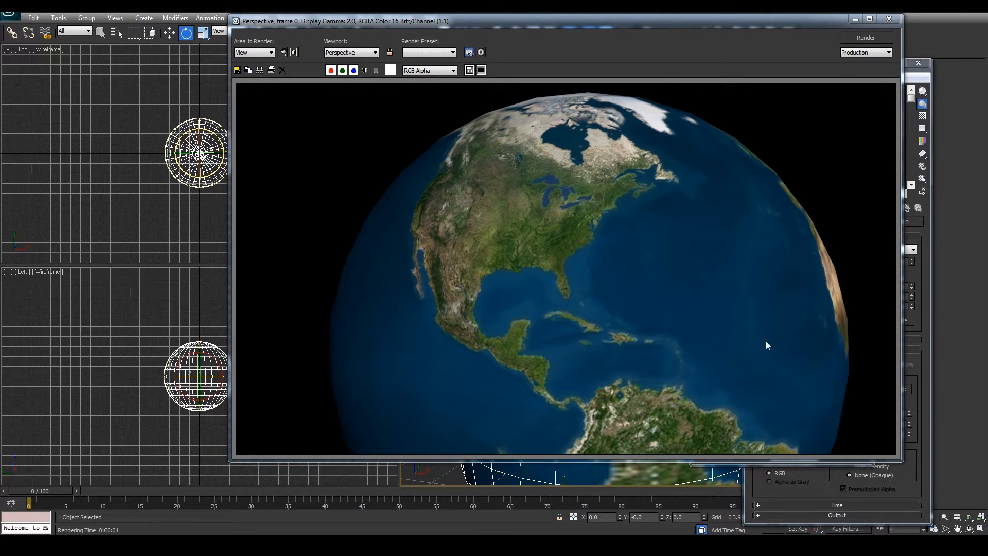
left_click(889, 18)
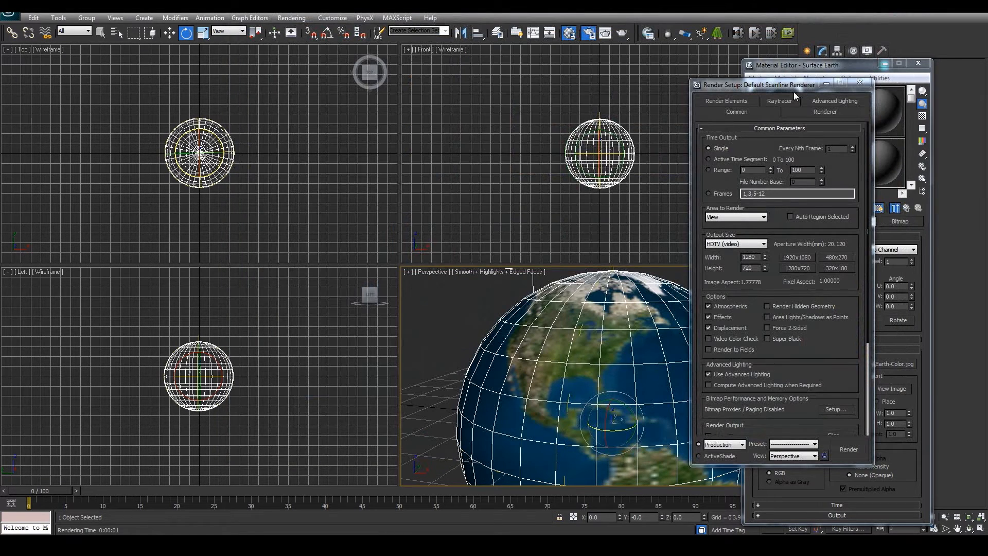
left_click(859, 83)
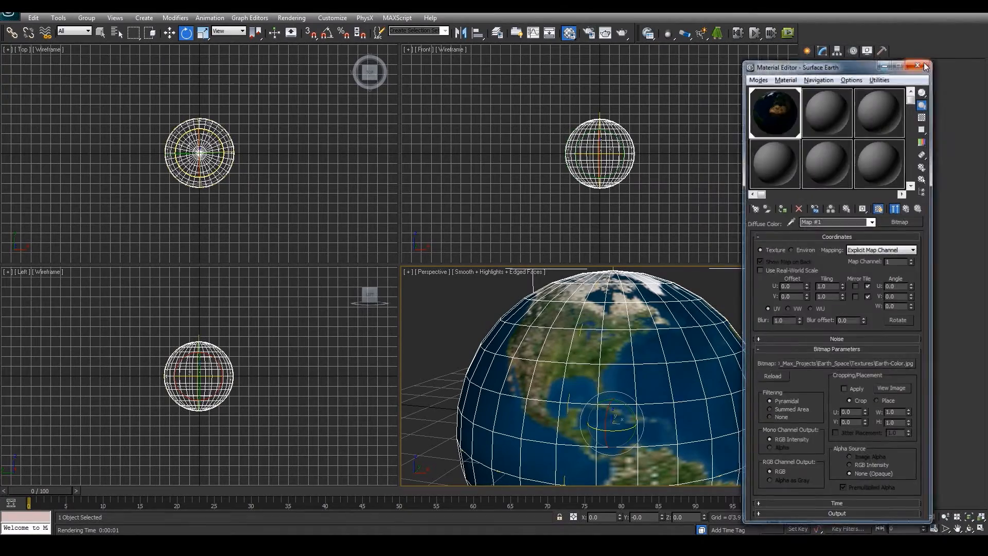
Close the Material Editor and raise the base sphere's segments to 51 to smooth its silhouette.
left_click(918, 62)
left_click(823, 109)
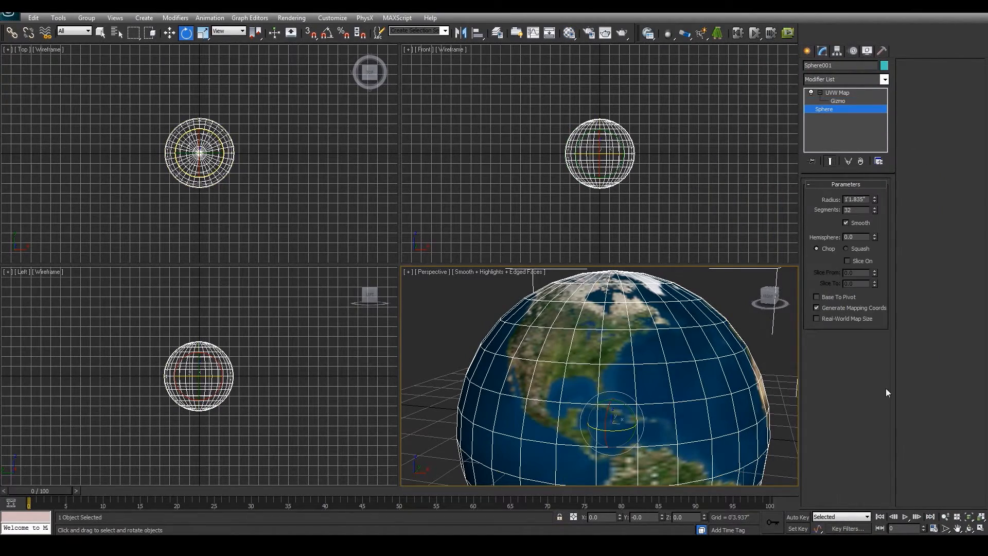
left_click_drag(875, 208, 868, 110)
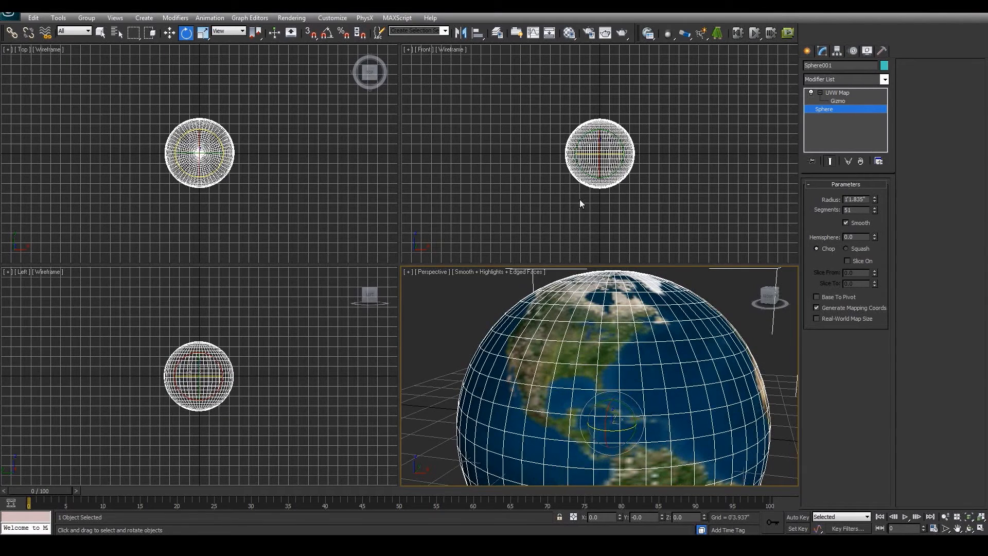
middle_click_drag(551, 414, 544, 393)
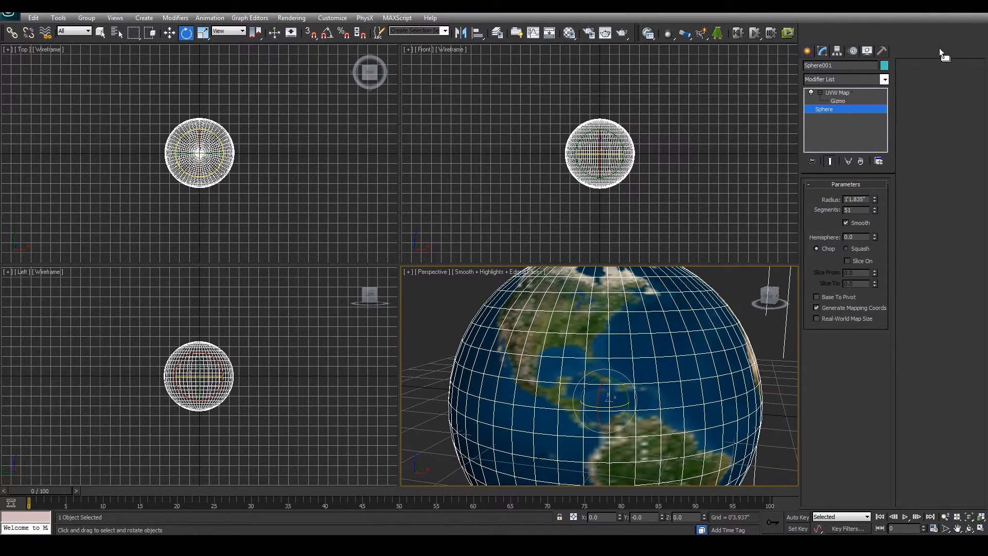
Assign the Earth-Topo4096.jpg bitmap as the Bump map of the Surface Earth material.
left_click(570, 34)
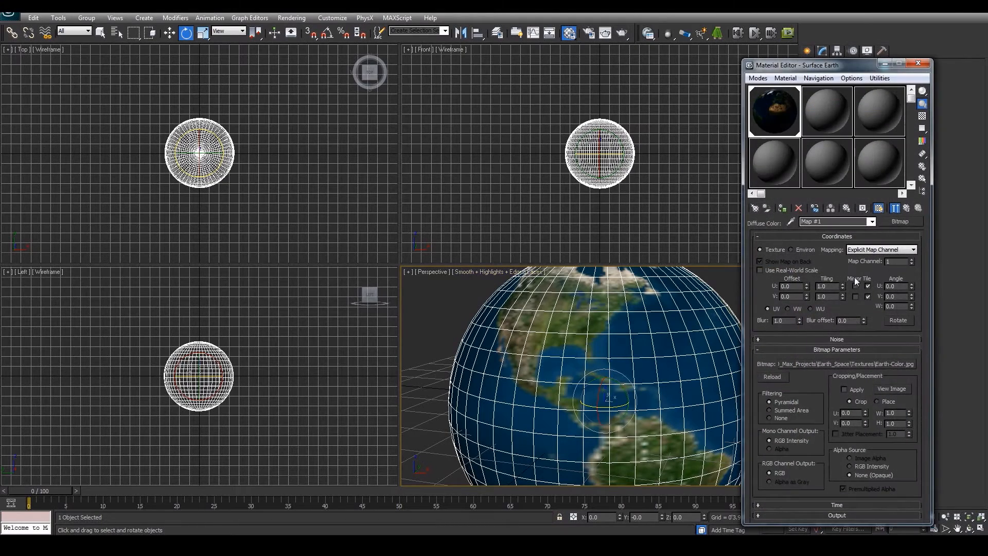
left_click(907, 209)
scroll(864, 339, "down", 1)
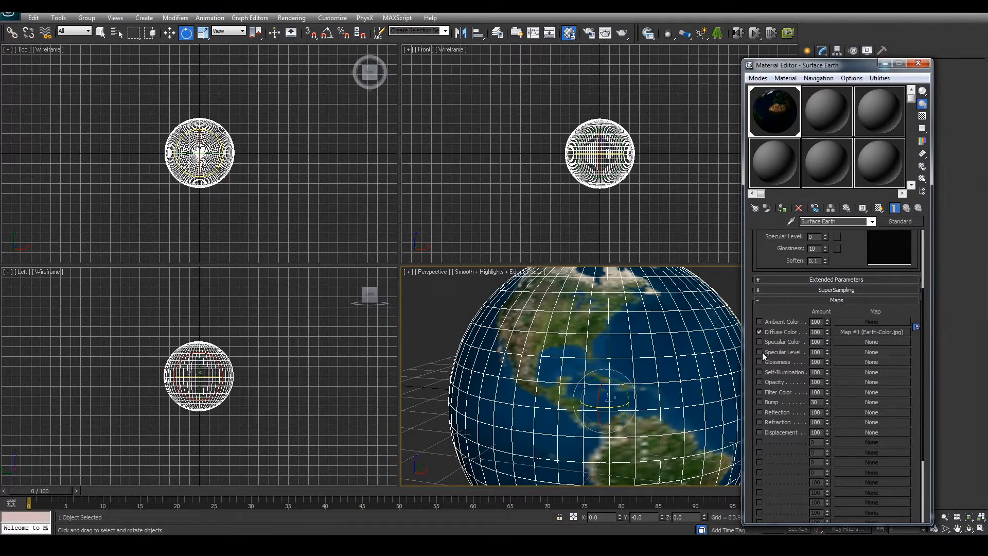
left_click(865, 402)
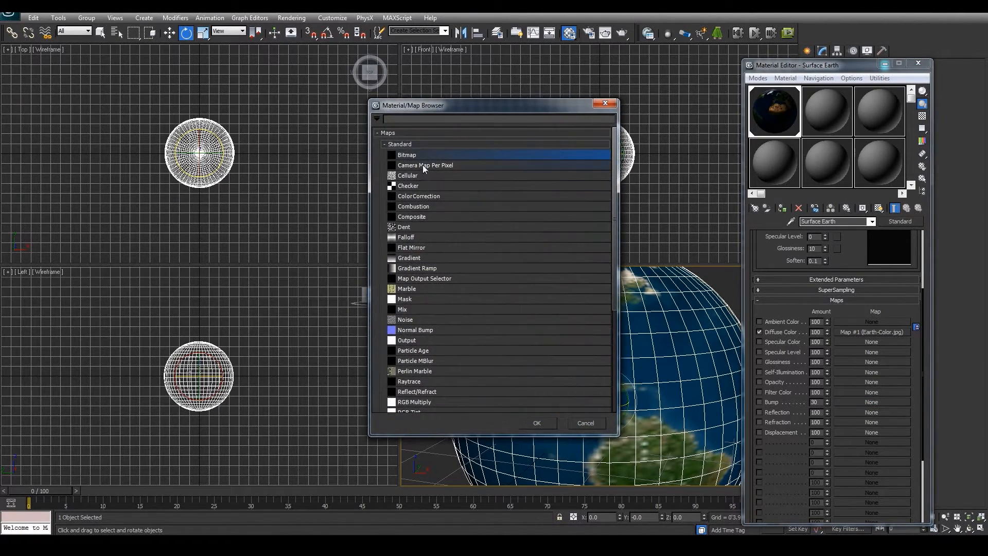
double_click(421, 156)
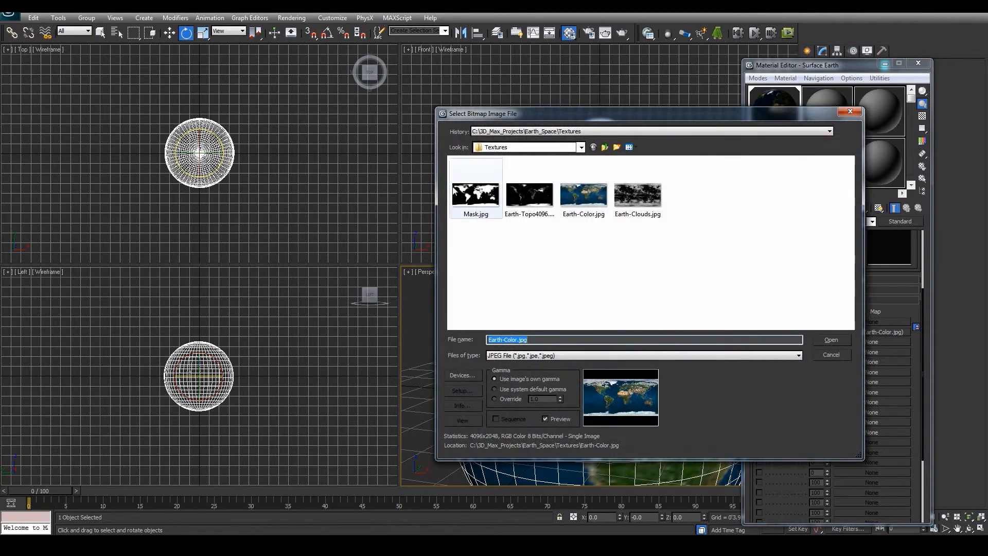
left_click(529, 195)
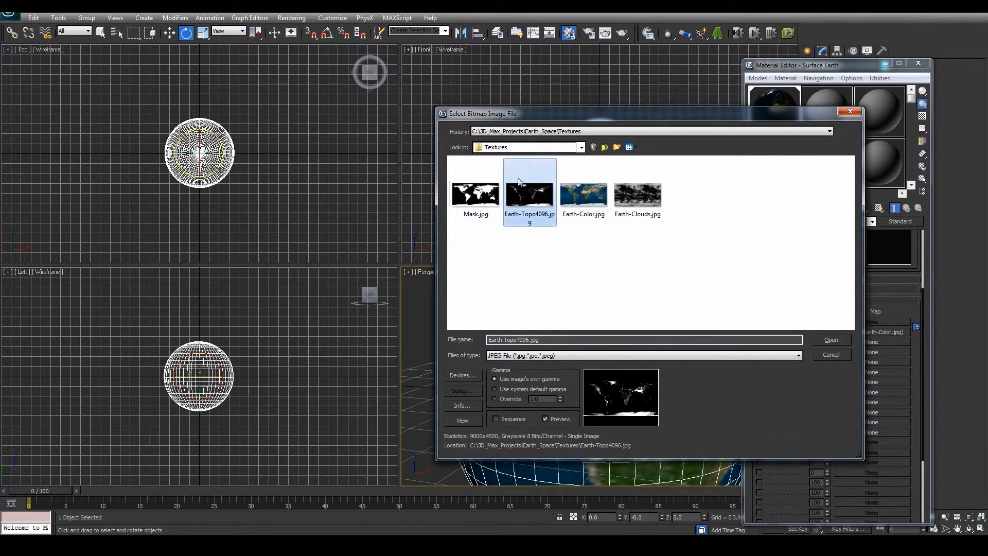
left_click(832, 340)
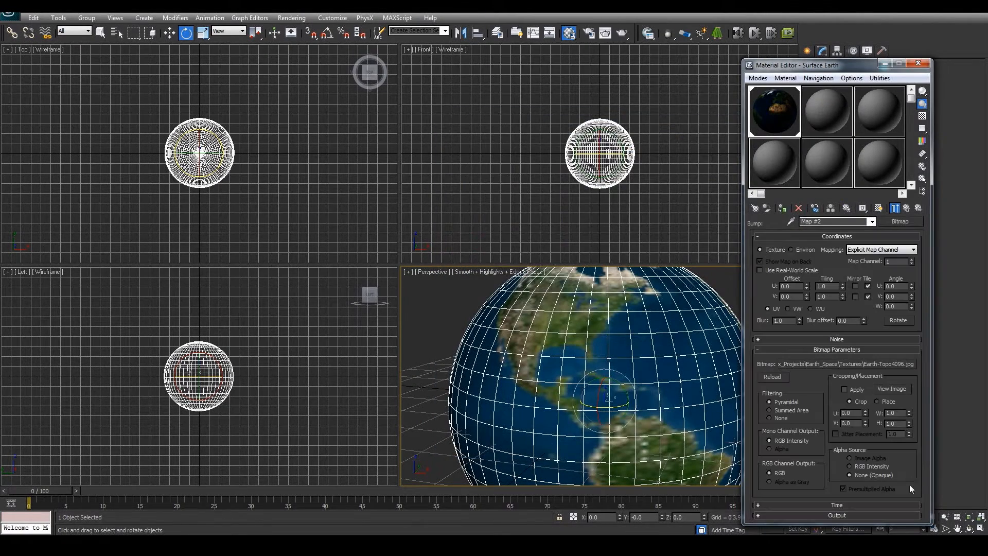
Examine the Earth-Topo4096.jpg height image at full extent, then close its preview.
left_click(892, 389)
left_click_drag(906, 131, 418, 102)
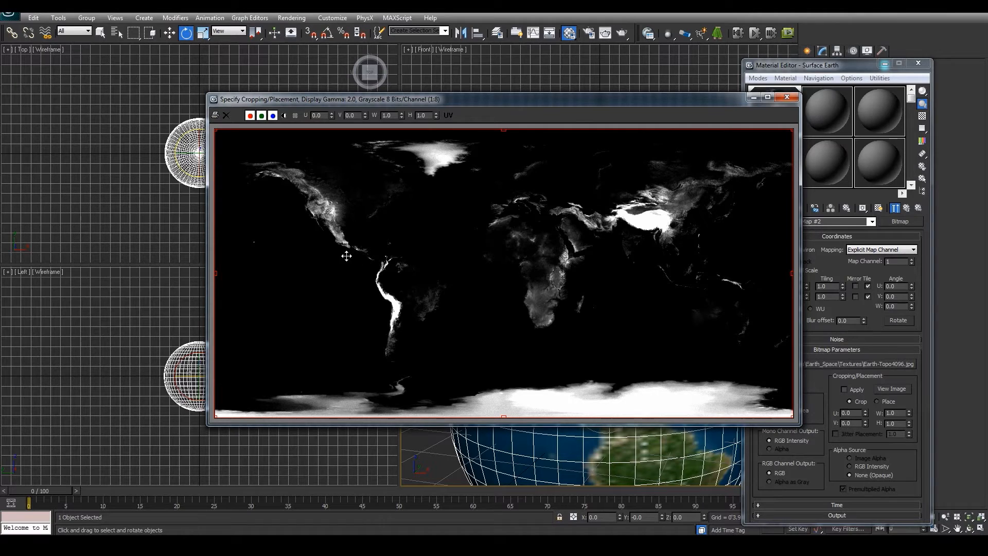
left_click(780, 97)
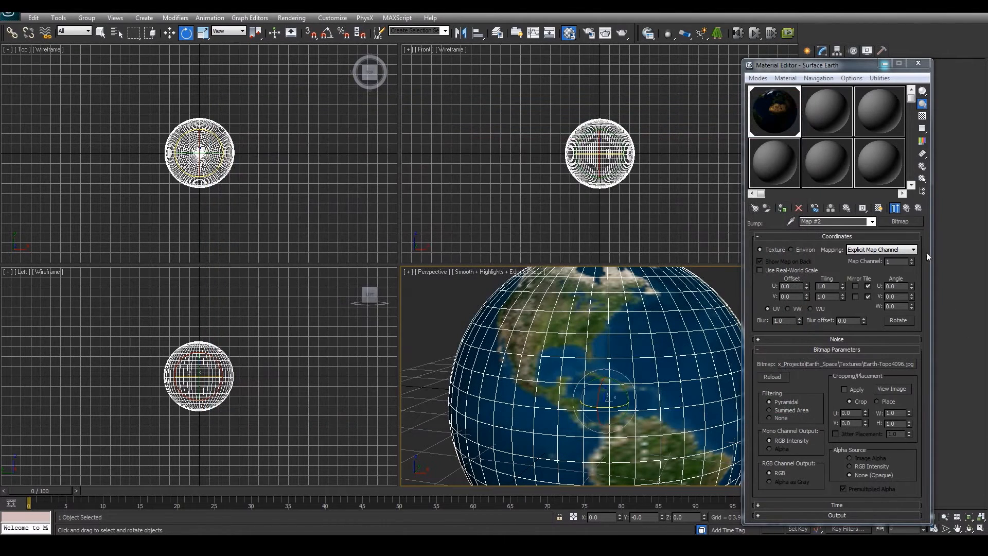
Set the Bump amount of the Surface Earth material to 15.
left_click(906, 208)
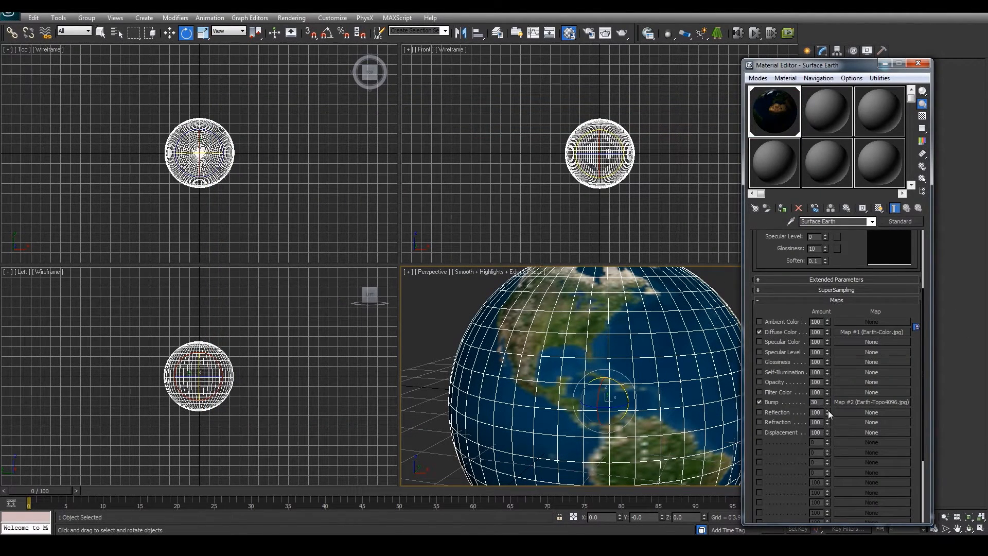
double_click(815, 402)
middle_click_drag(583, 347, 581, 352)
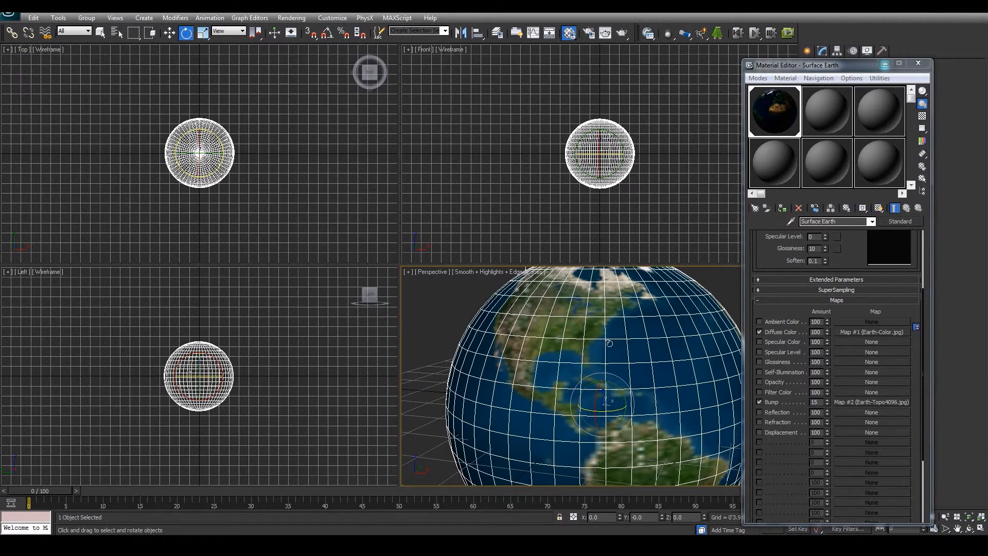
Render the Perspective view to check the bump relief on the globe, then close the render windows.
left_click(588, 33)
left_click(850, 448)
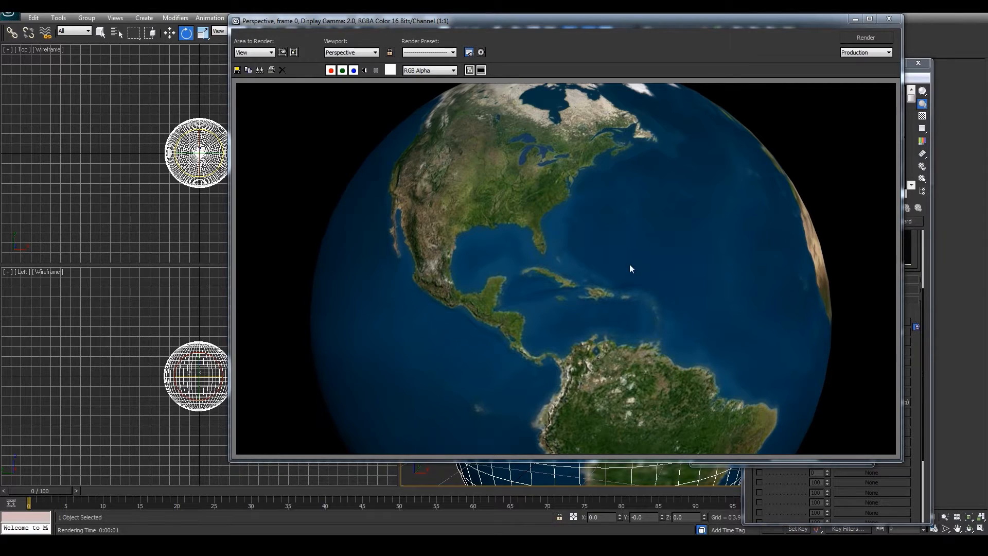
left_click(888, 18)
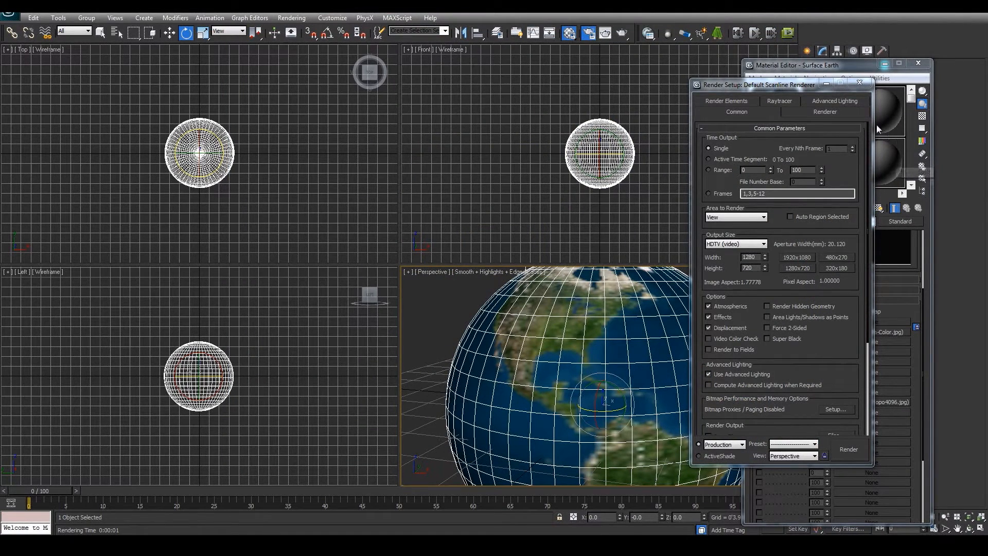
left_click(867, 88)
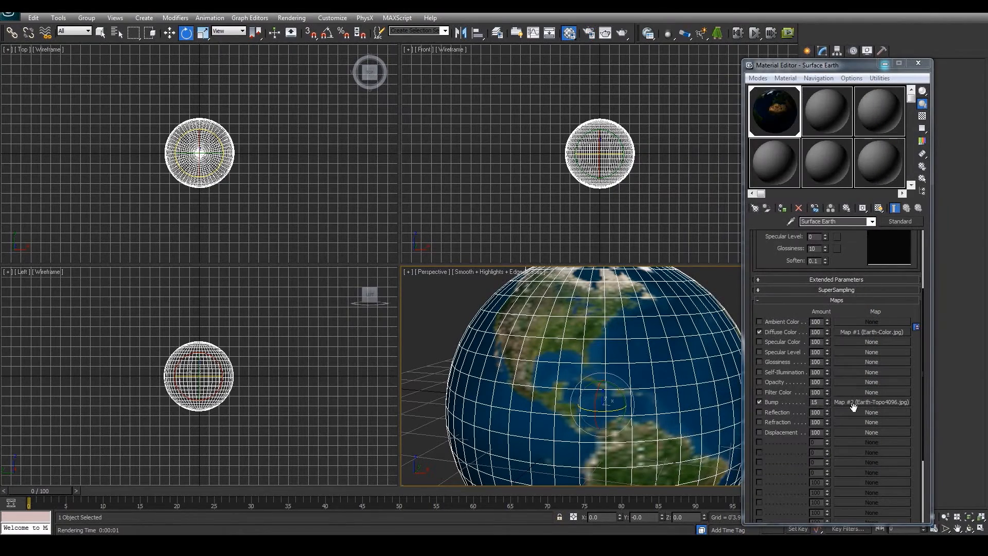
Set the Surface Earth material's Specular Level to 31 and Glossiness to 36.
scroll(884, 304, "up", 3)
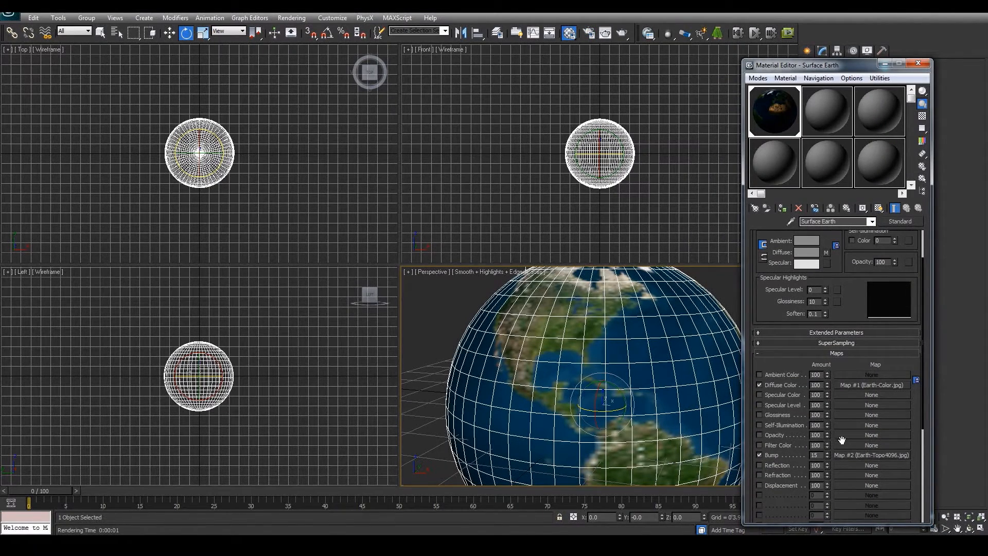
scroll(862, 332, "up", 2)
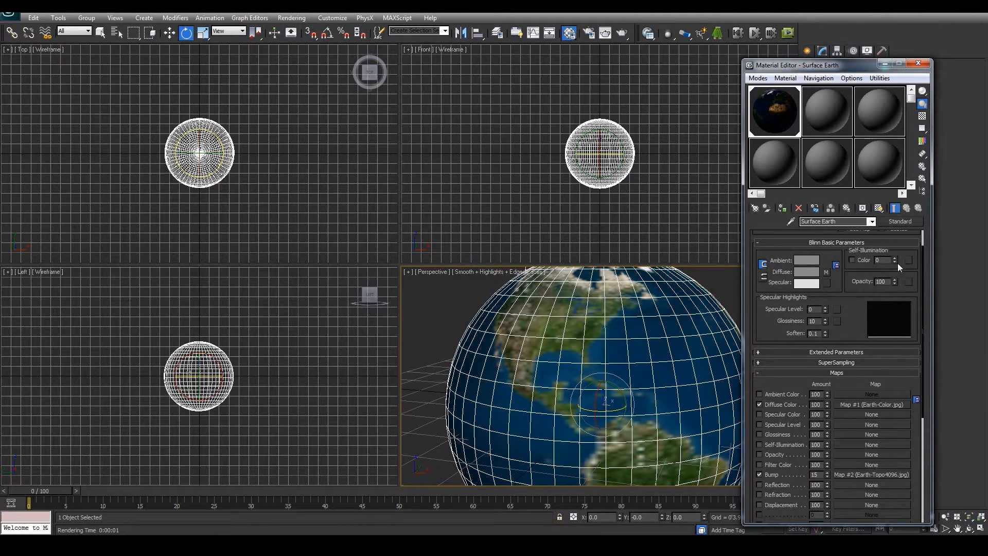
mouse_move(825, 311)
left_mouse_down()
mouse_move(827, 335)
mouse_move(827, 320)
left_mouse_up()
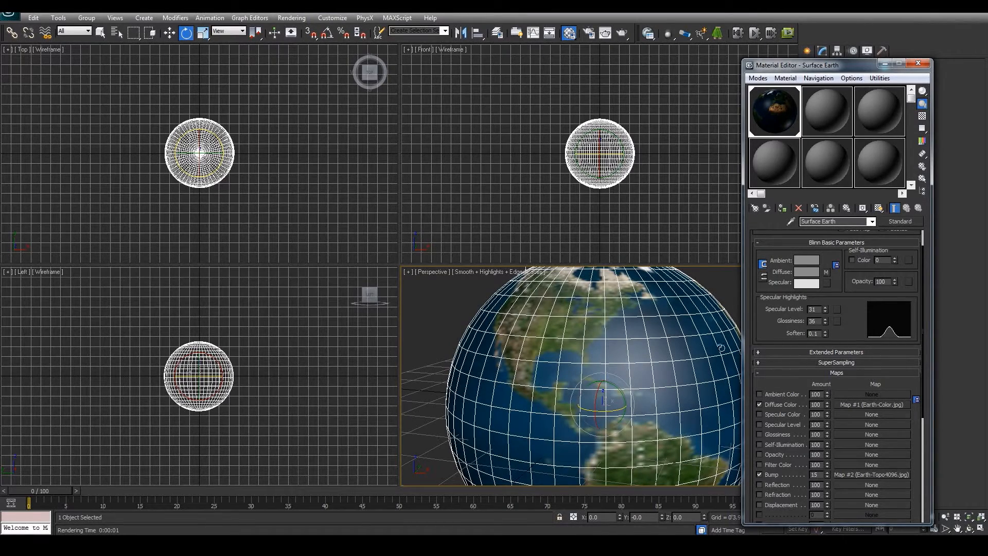
Render the Perspective view to check the specular highlight on the globe, then close the rendered image.
left_click(589, 33)
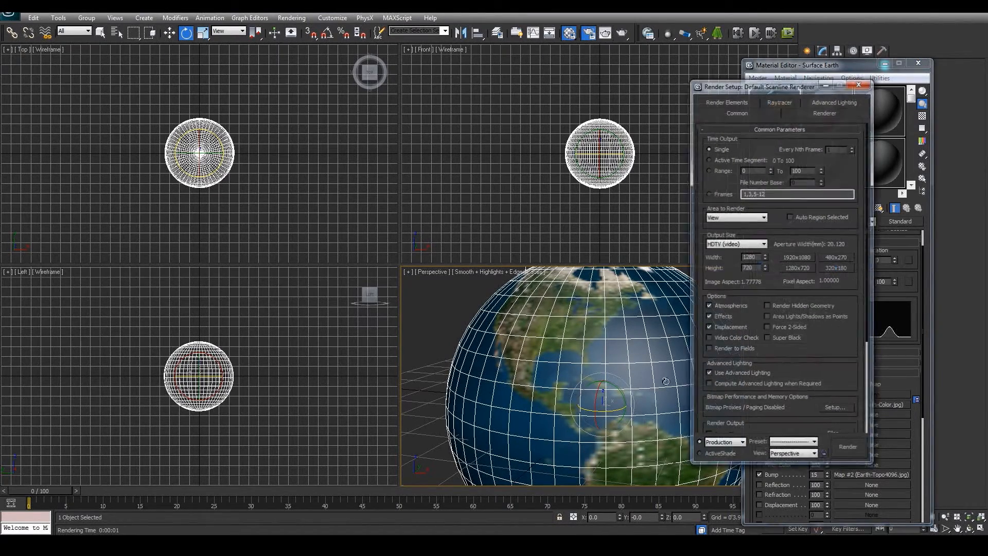
left_click(846, 447)
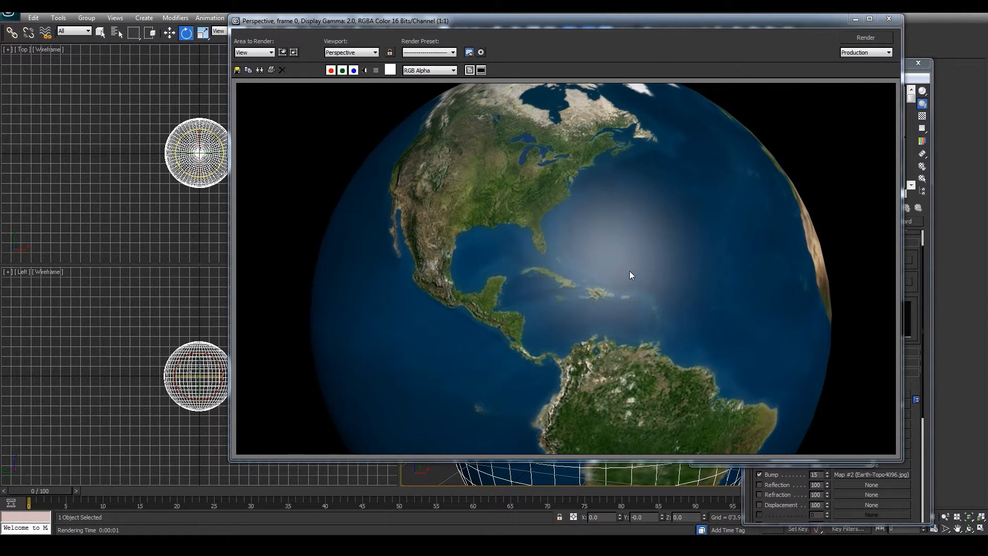
left_click(888, 20)
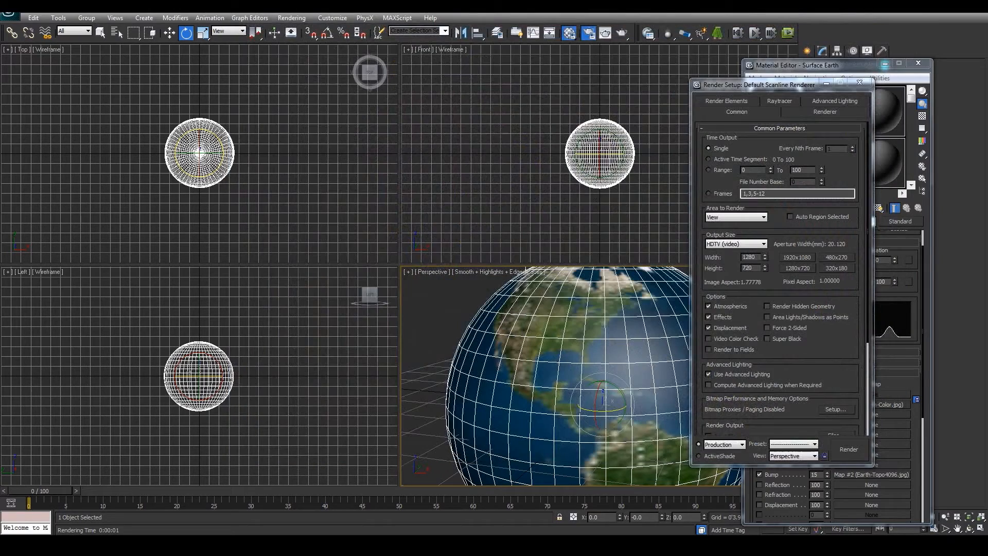
Copy the Earth-Color.jpg diffuse map to the Surface Earth material's Specular Color map as an instance.
left_click(866, 76)
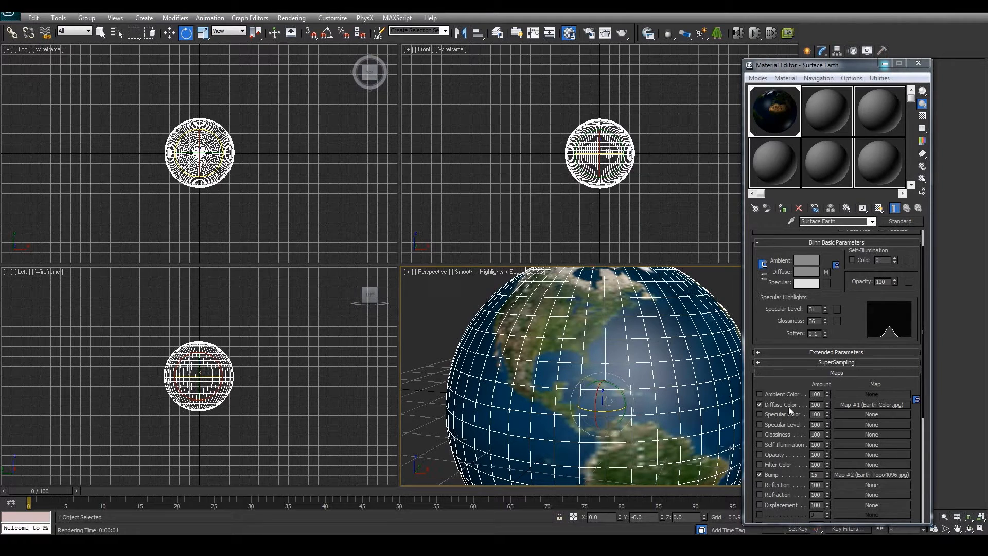
mouse_move(841, 406)
left_mouse_down()
mouse_move(859, 412)
mouse_move(785, 417)
mouse_move(856, 417)
left_mouse_up()
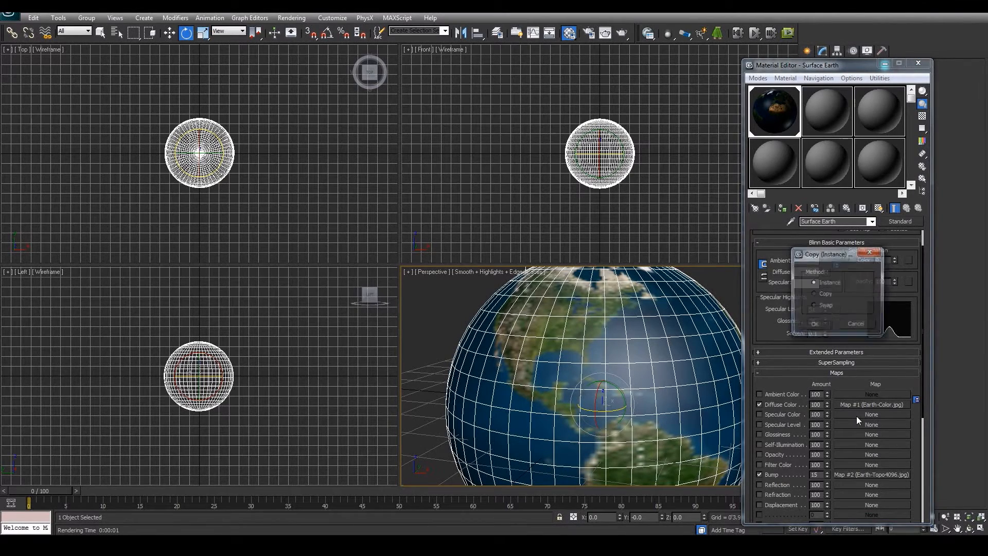
left_click(815, 325)
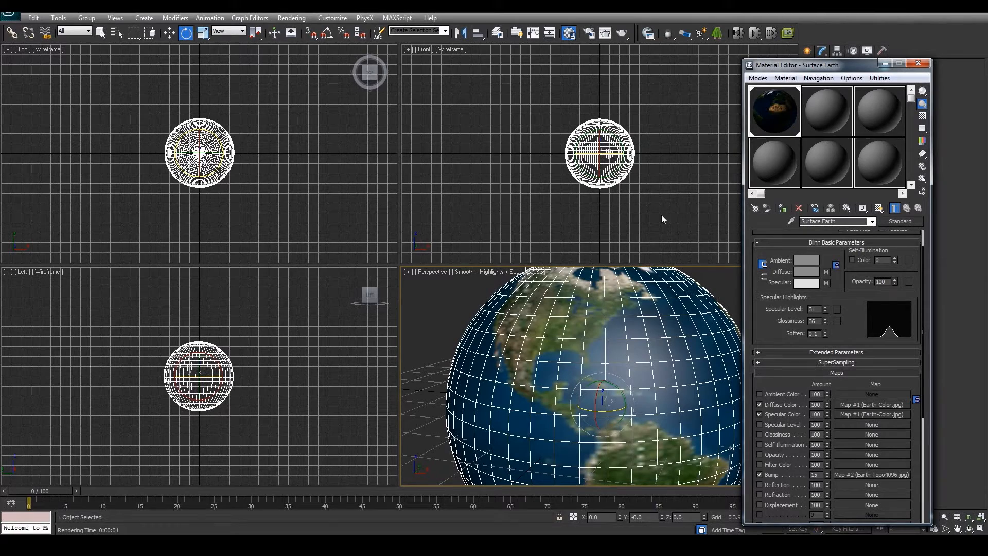
Render the Perspective view to check the globe with the color-mapped specular highlight, and close the render windows.
left_click(588, 33)
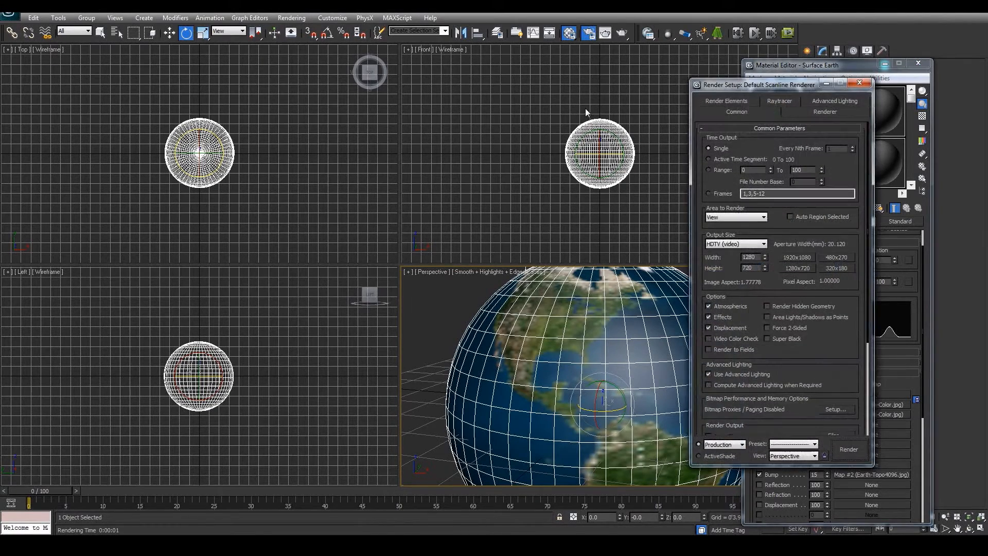
left_click(848, 443)
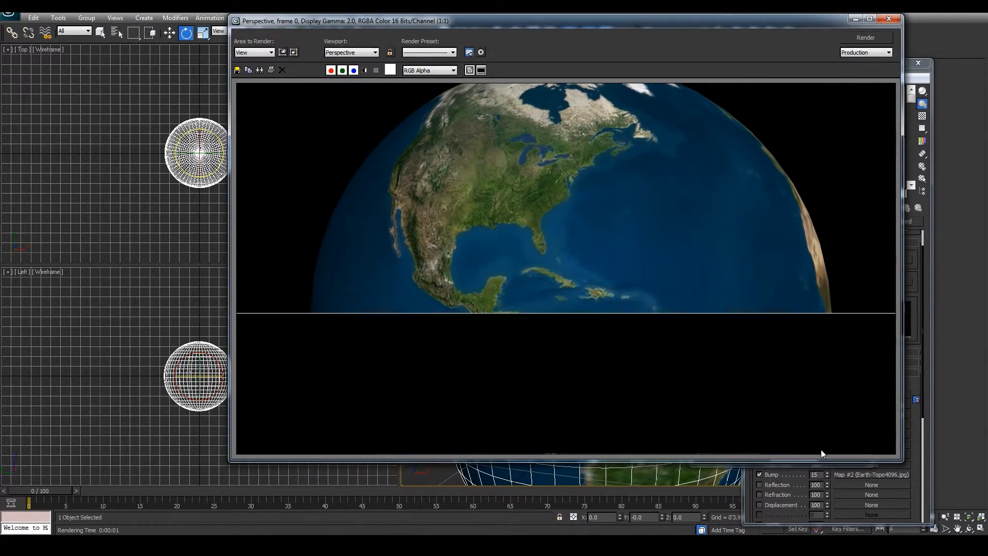
left_click(889, 19)
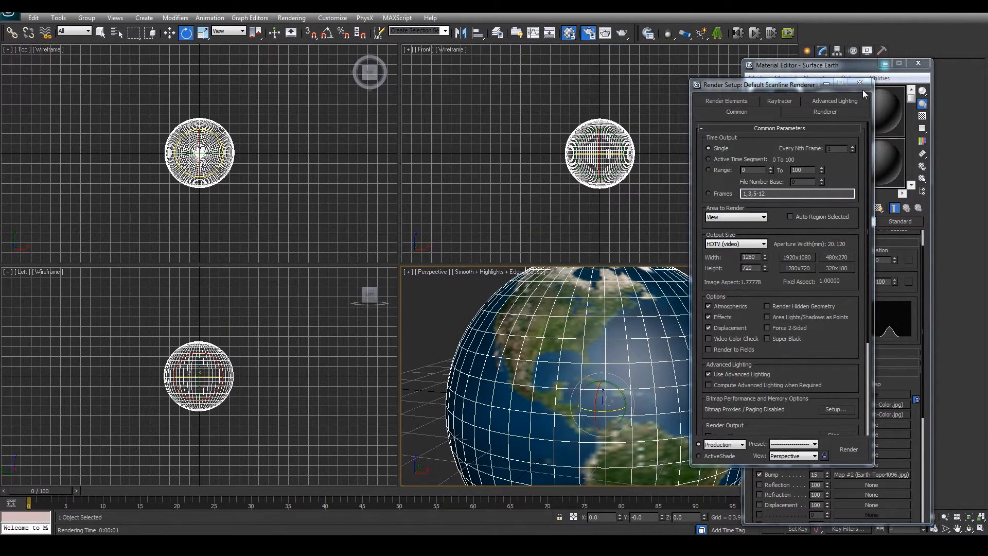
left_click(860, 83)
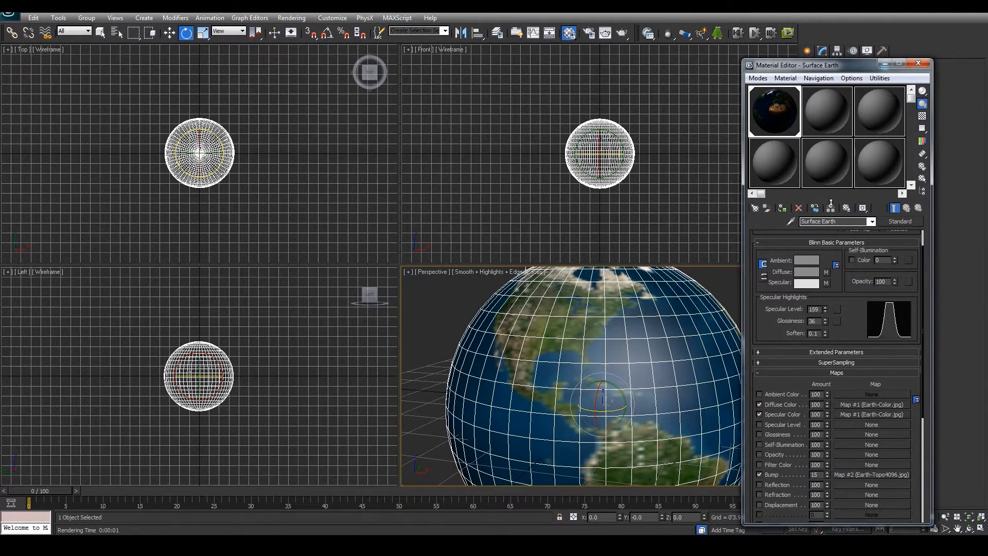
Raise the Surface Earth material's Specular Level to 435, test-render the Perspective view and close the render windows.
left_click_drag(831, 202, 827, 103)
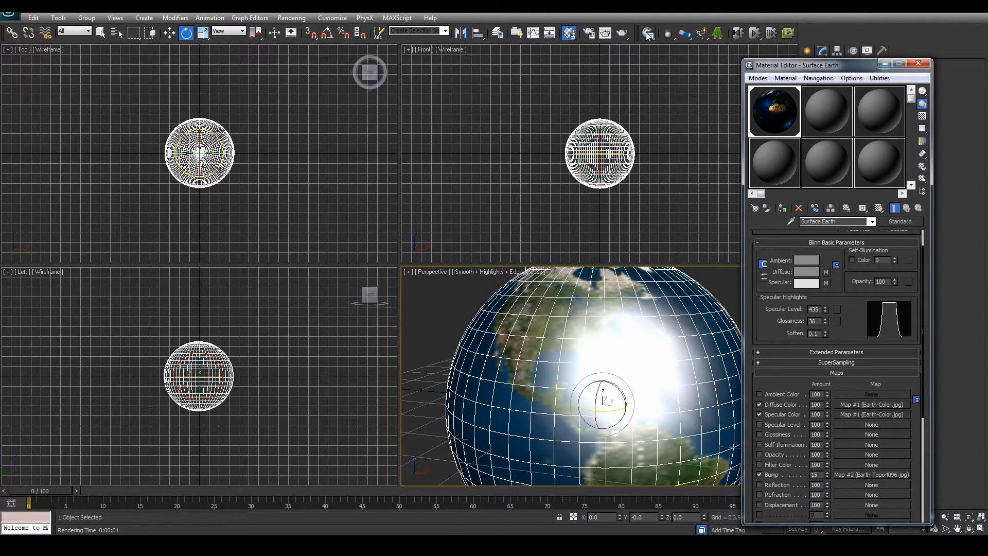
left_click(588, 33)
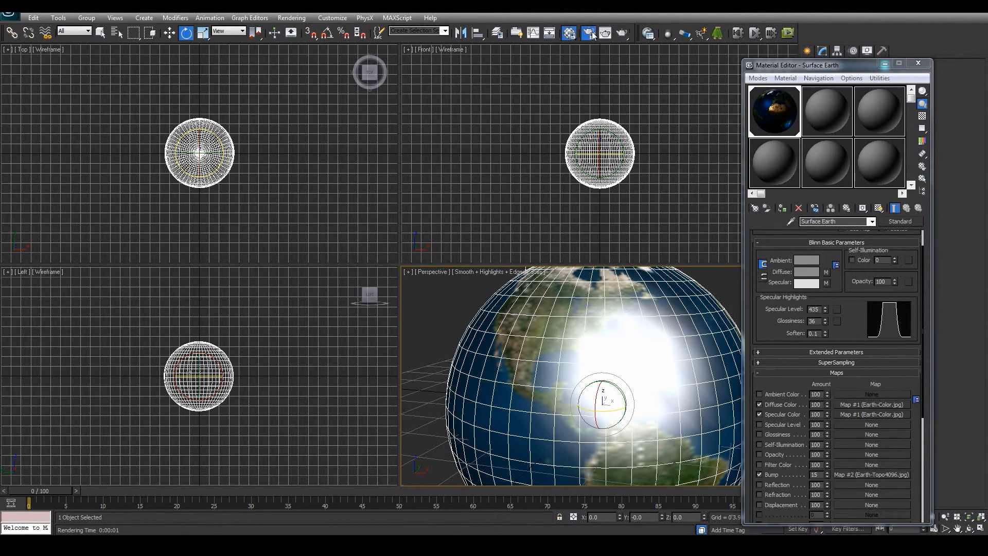
left_click(848, 450)
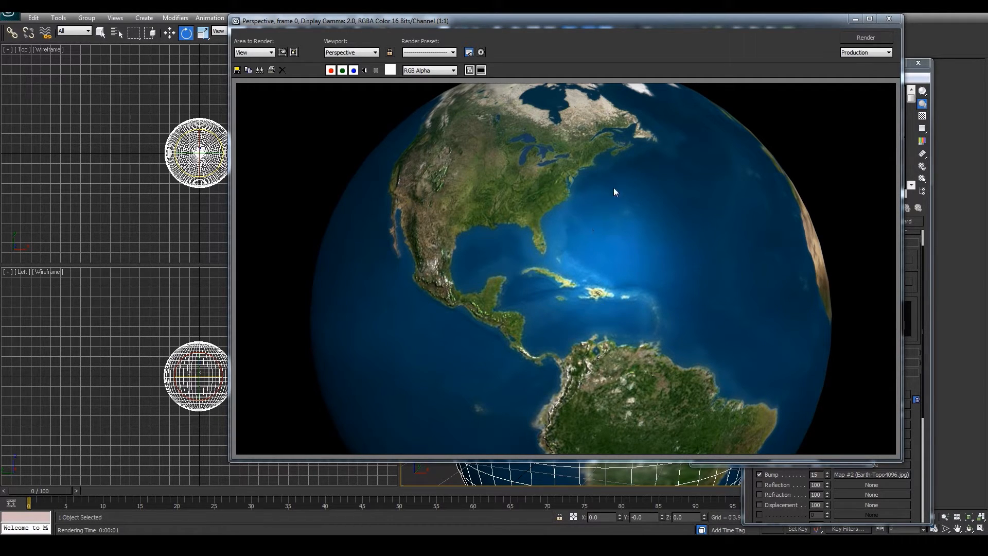
left_click(889, 19)
left_click(886, 72)
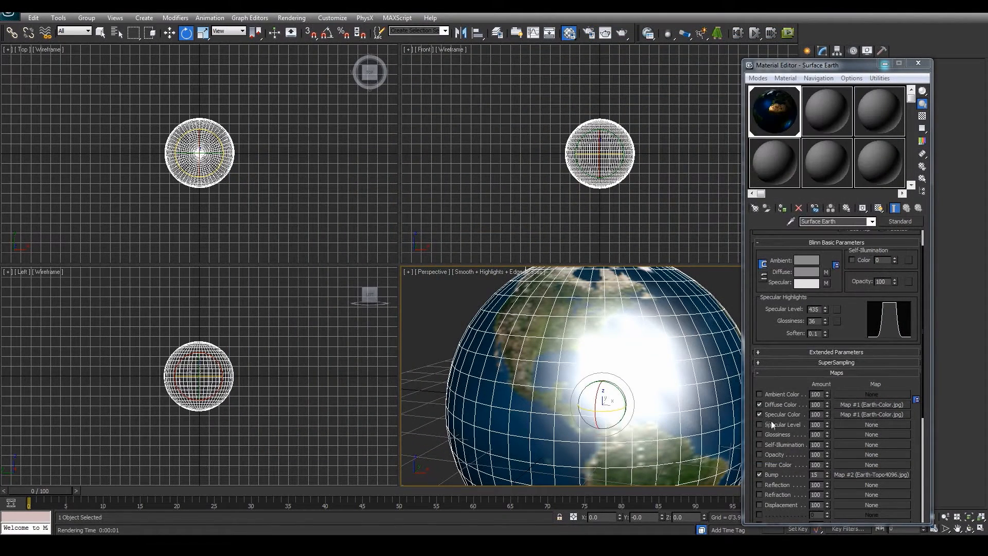
Disable the Specular Color map and set the specular color to a pale pink with Red 246, Green 230, Blue 245.
left_click(759, 415)
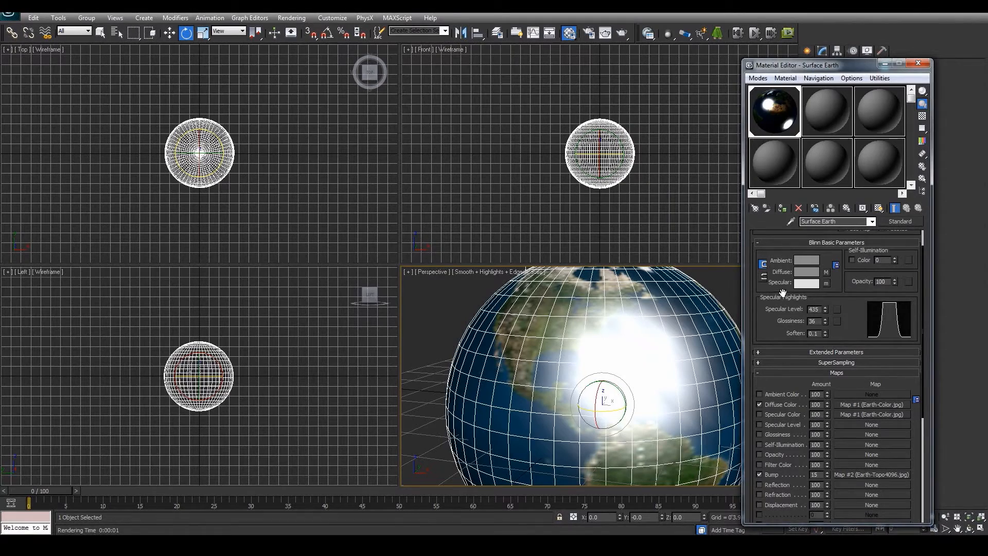
left_click(806, 285)
left_click(272, 93)
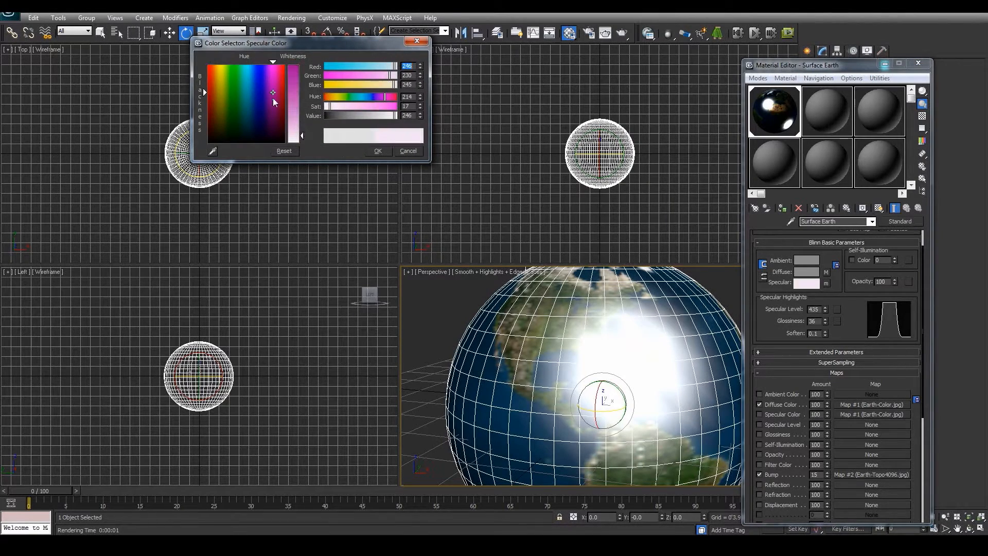
left_click(377, 151)
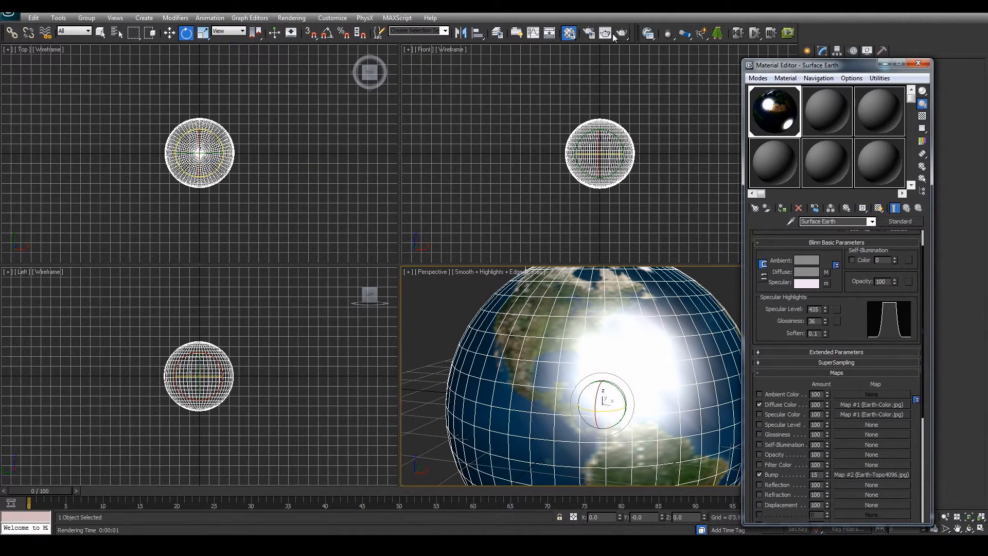
Render the Perspective view to check the highlight without the Specular Color map, and close the render windows.
left_click(590, 34)
left_click(854, 448)
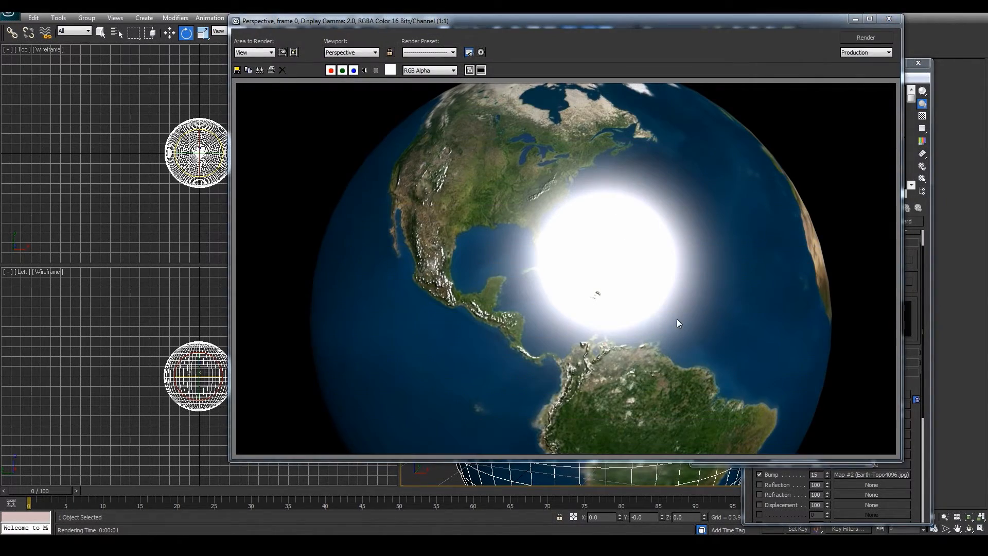
left_click(888, 20)
left_click(886, 74)
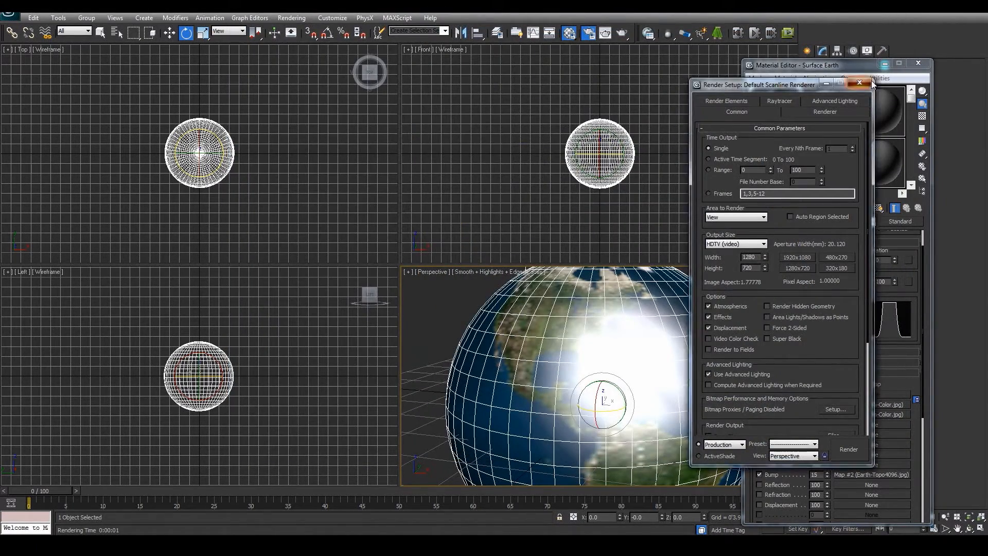
Lower the Surface Earth material's Specular Level to 108, test-render the Perspective view and close the render windows.
left_click_drag(824, 307, 850, 363)
left_click(588, 32)
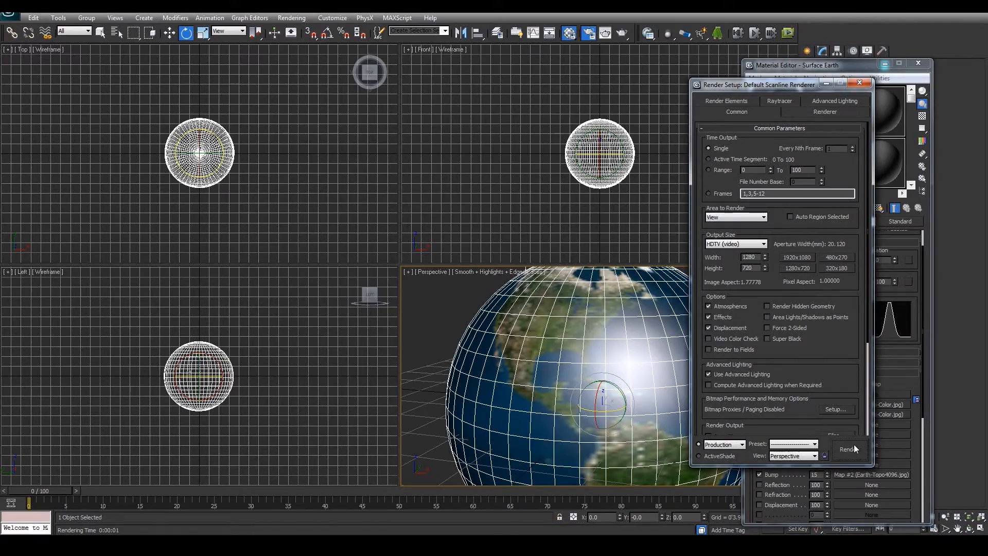
left_click(849, 445)
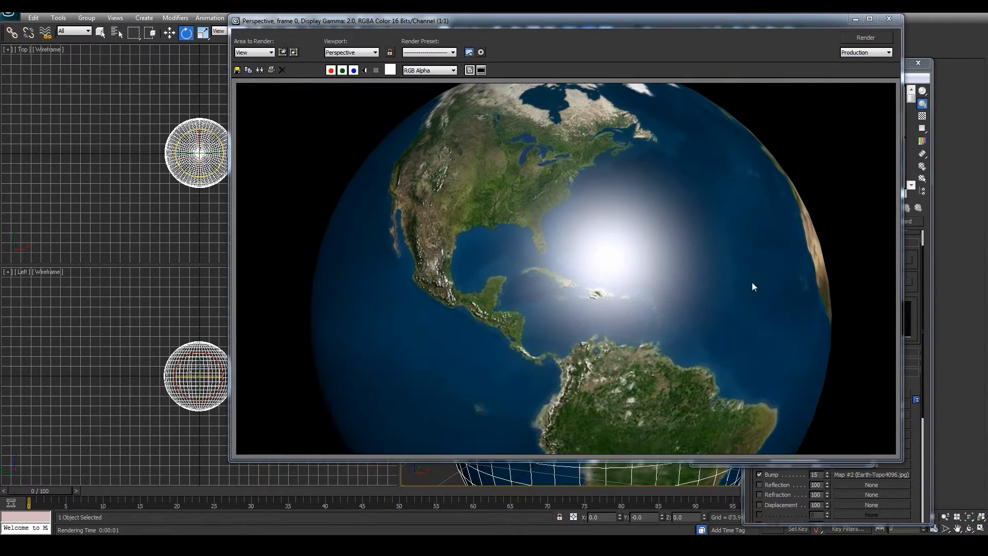
left_click(889, 18)
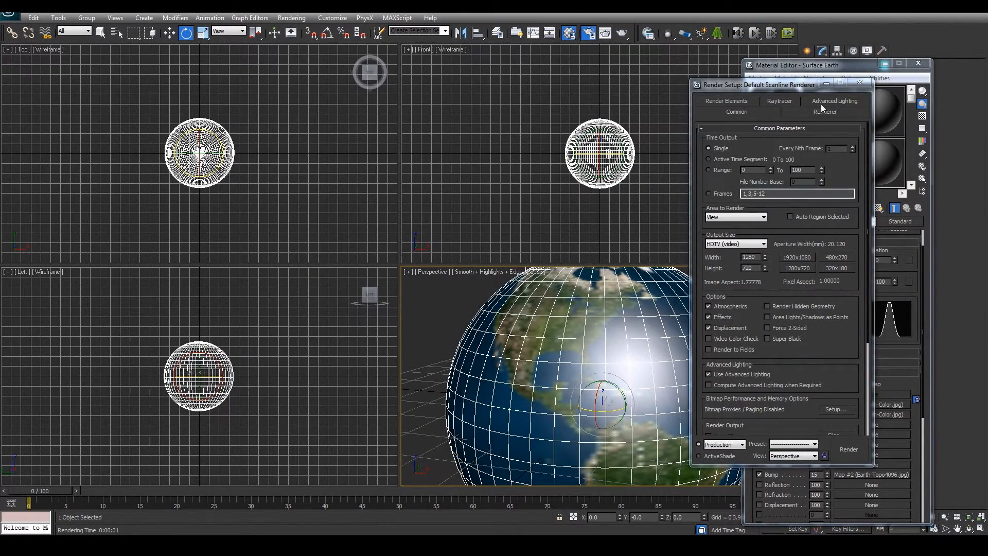
left_click(861, 85)
Set the specular color to white, enable the Specular Color map and reduce its amount.
left_click(806, 283)
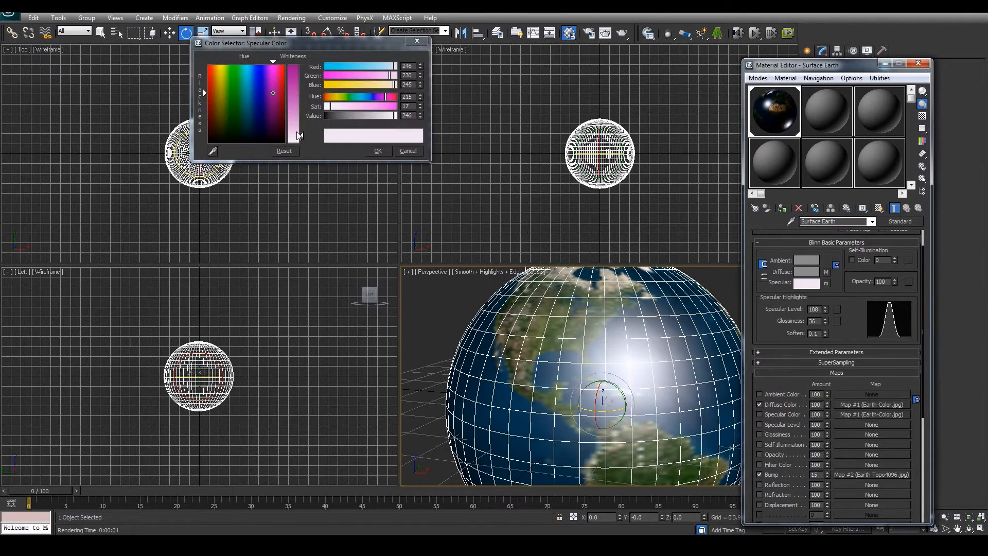
left_click_drag(304, 136, 304, 145)
left_click(387, 149)
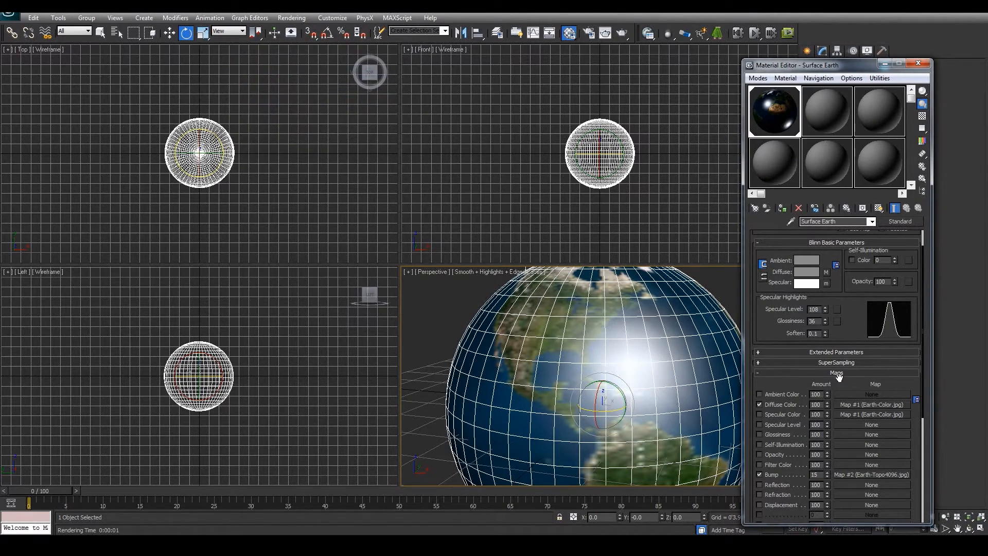
left_click(759, 415)
mouse_move(832, 431)
left_mouse_down()
mouse_move(833, 449)
mouse_move(832, 436)
left_mouse_up()
Render the Perspective view to check the highlight with the reduced Specular Color map amount, and close the rendered image.
left_click(589, 33)
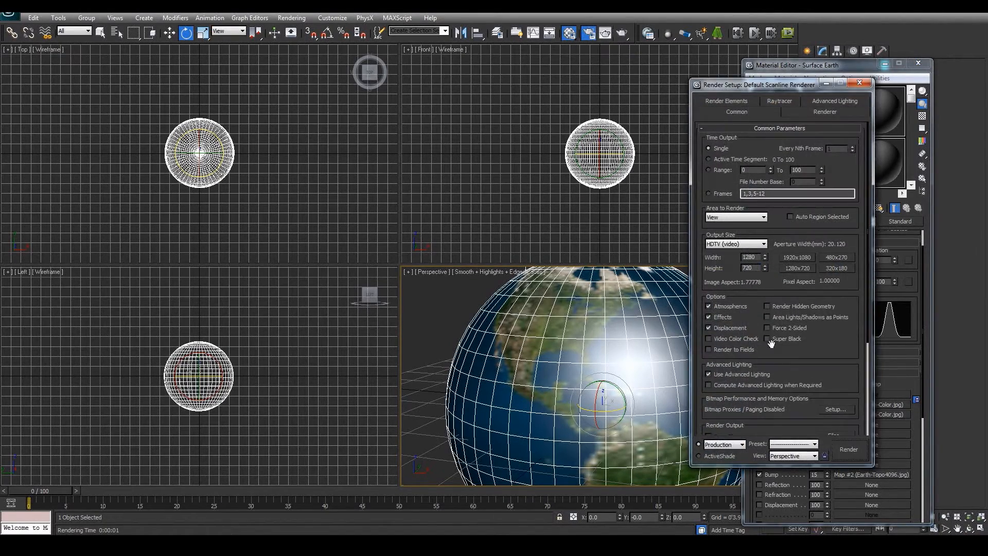
left_click(849, 450)
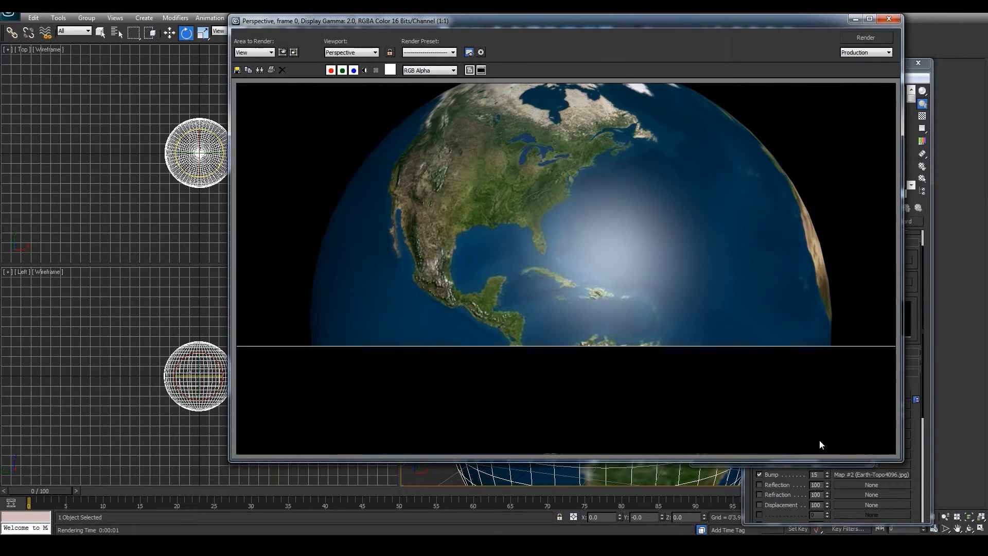
left_click(888, 18)
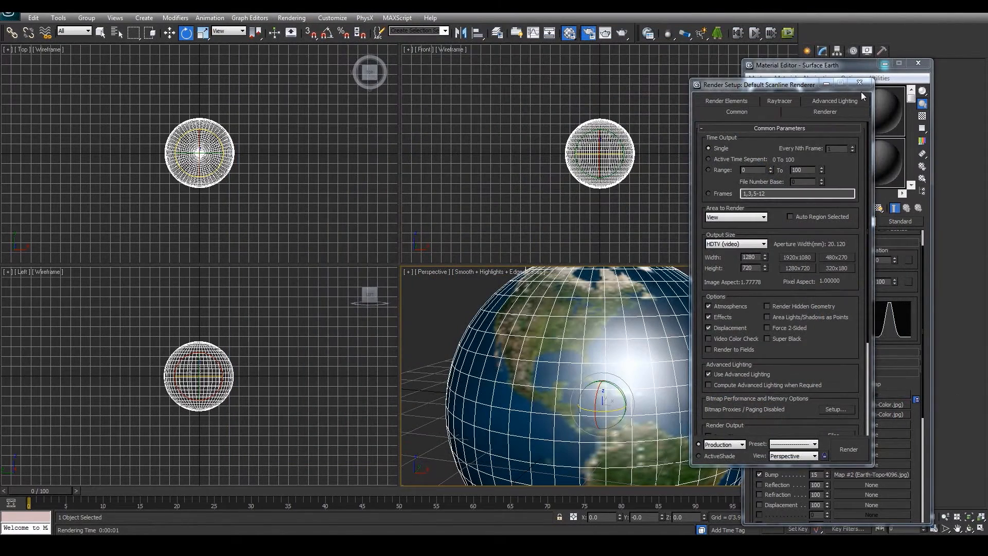
Set the Specular Color map amount to 84, test-render the Perspective view and close the render windows.
key("F10")
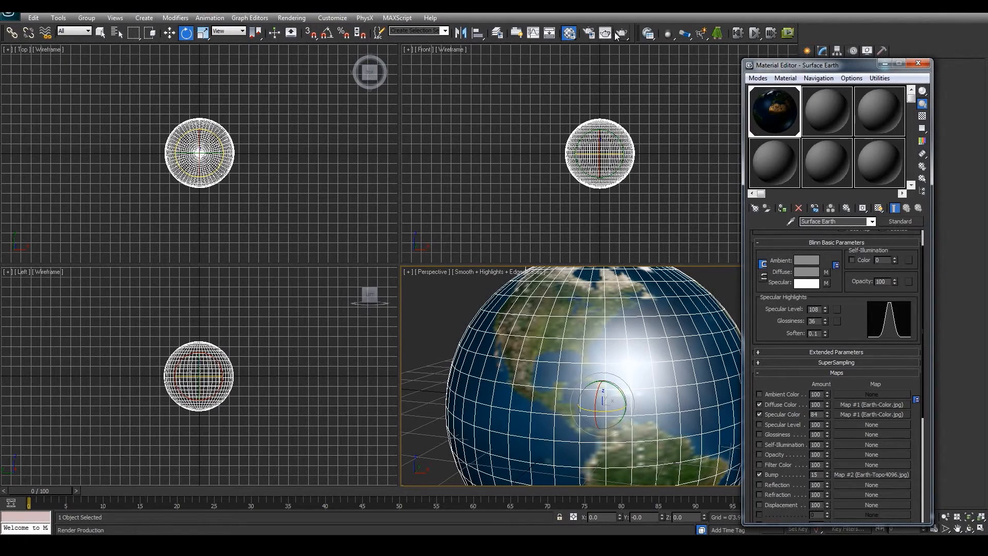
left_click(587, 34)
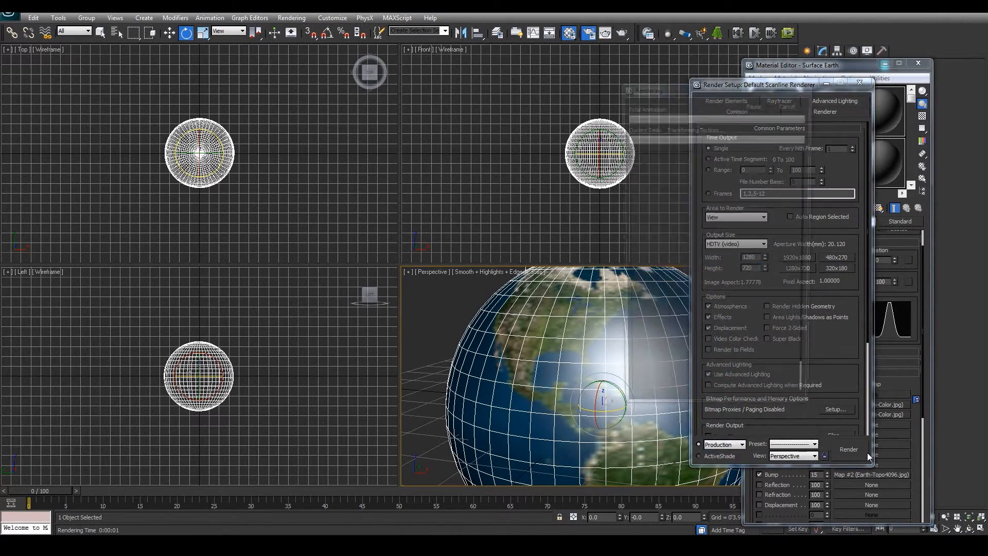
left_click(867, 452)
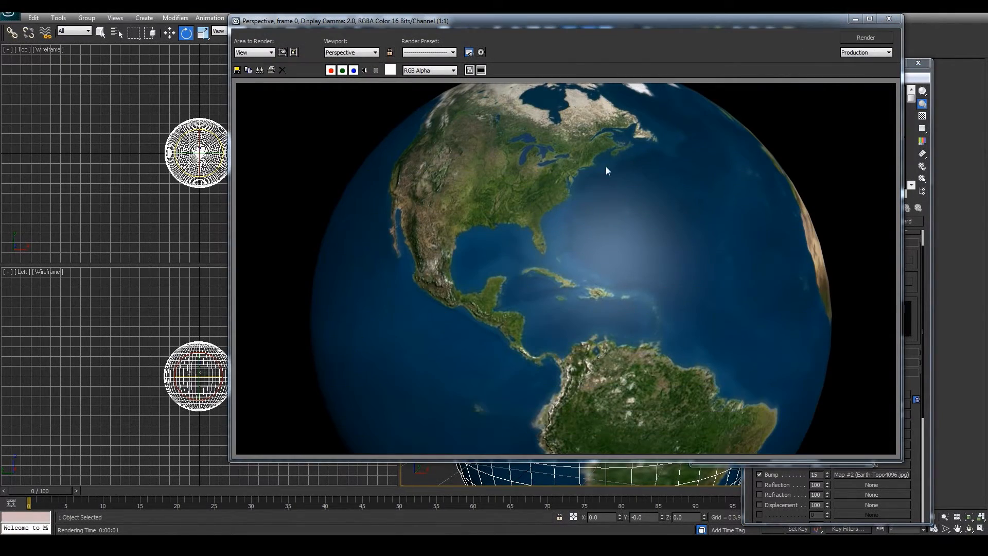
left_click(888, 19)
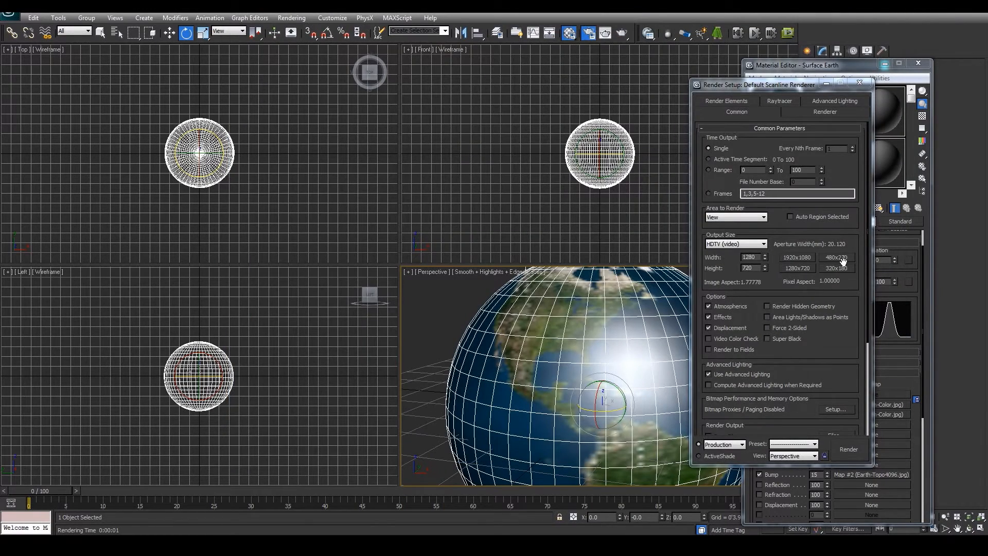
left_click(858, 85)
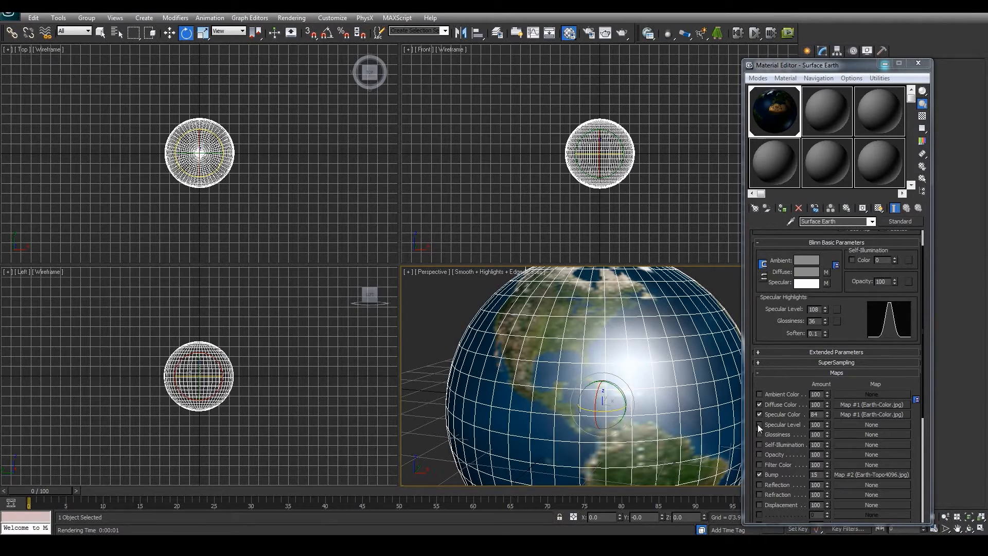
Assign the bitmap Mask.jpg to the Specular Level map, view its image to examine the land mask, and close the image.
left_click(856, 424)
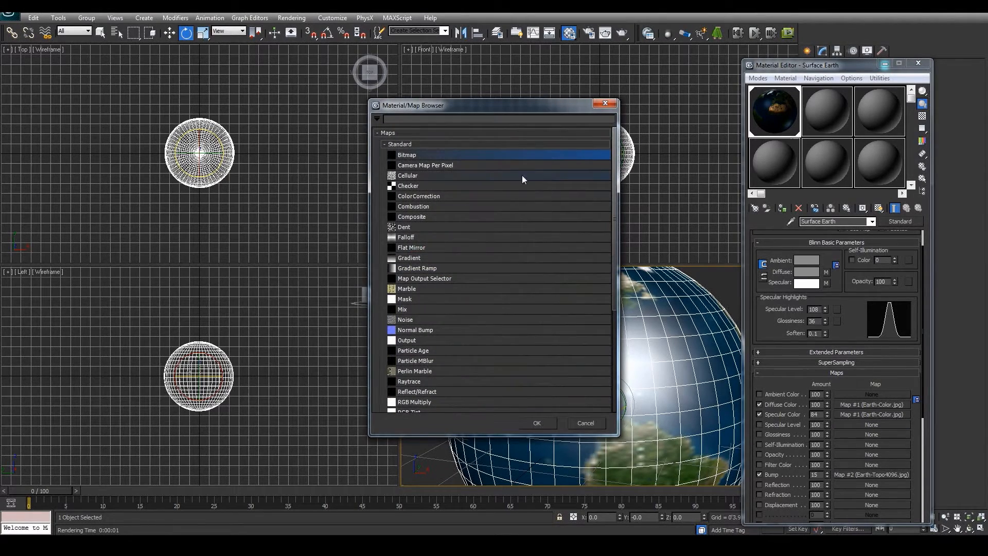
double_click(407, 155)
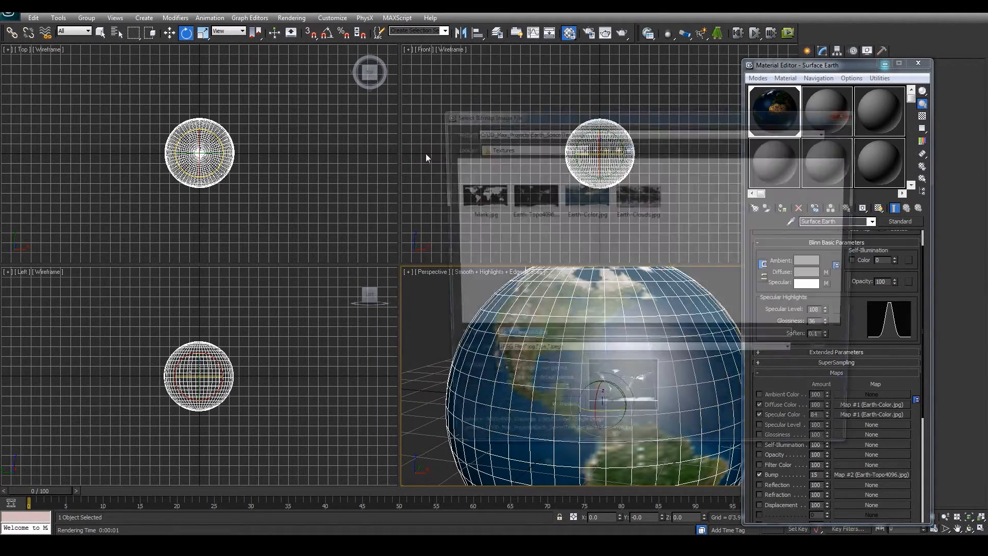
left_click(476, 198)
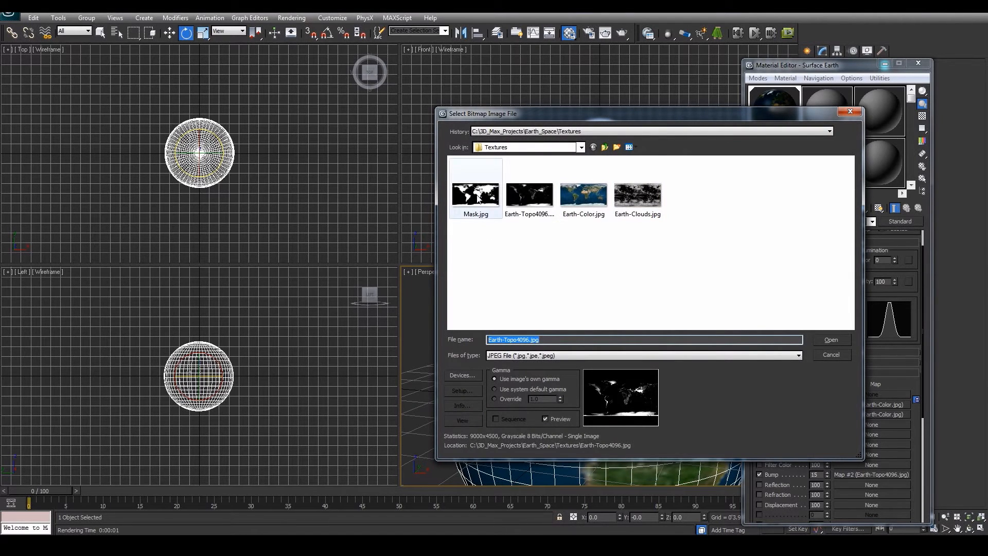
left_click(840, 338)
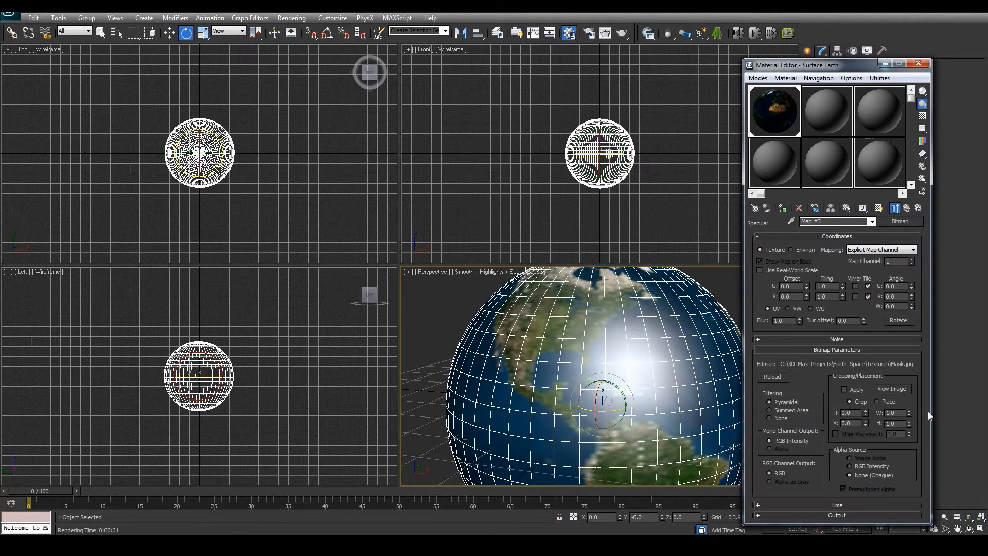
left_click(892, 388)
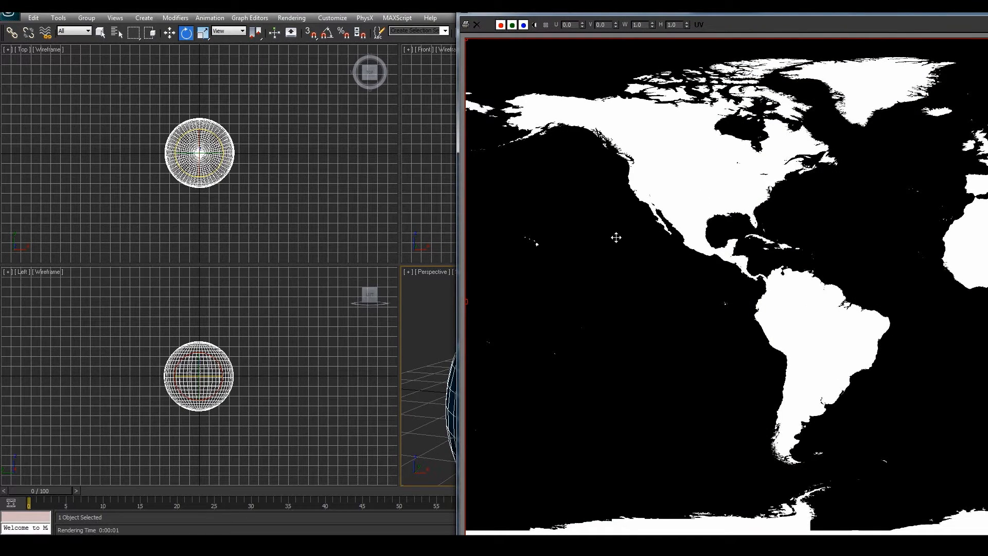
left_click(974, 7)
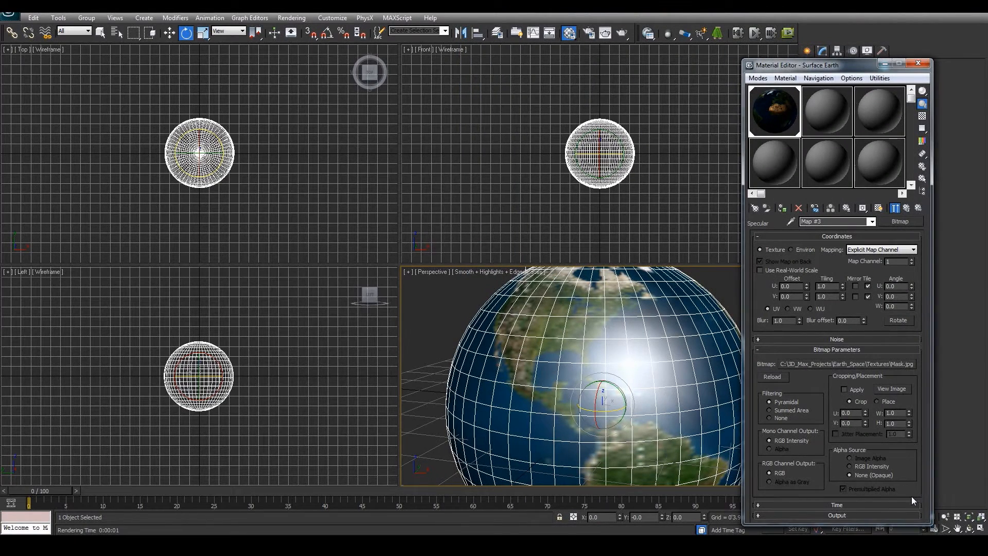
Invert the output of the Mask.jpg specular level map, test-render the Perspective view and close the render windows.
left_click(891, 515)
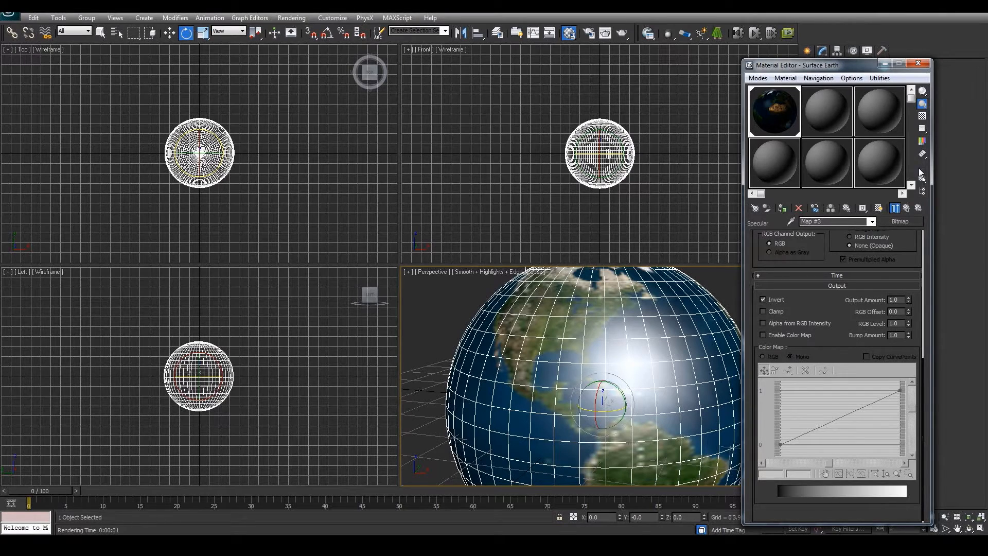
left_click(907, 208)
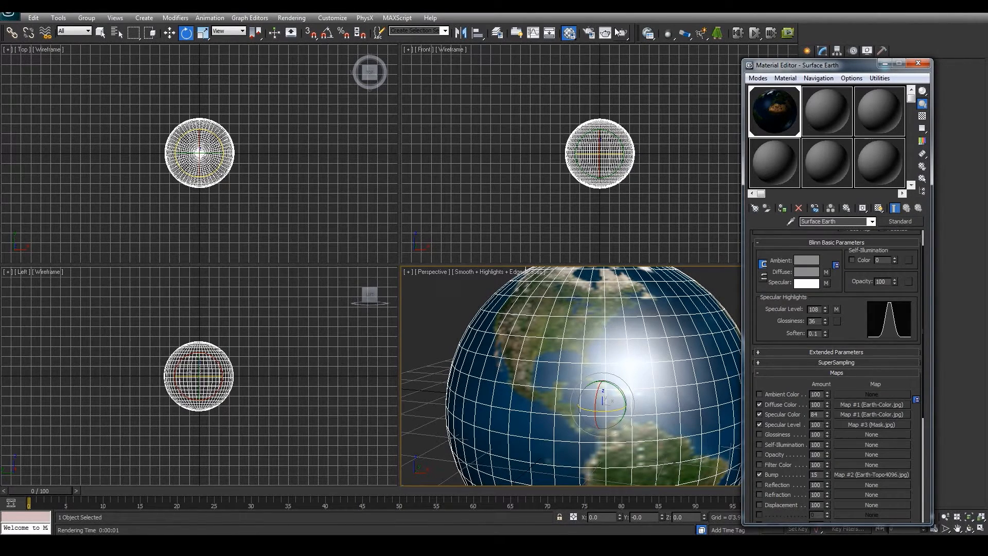
left_click(588, 33)
left_click(856, 446)
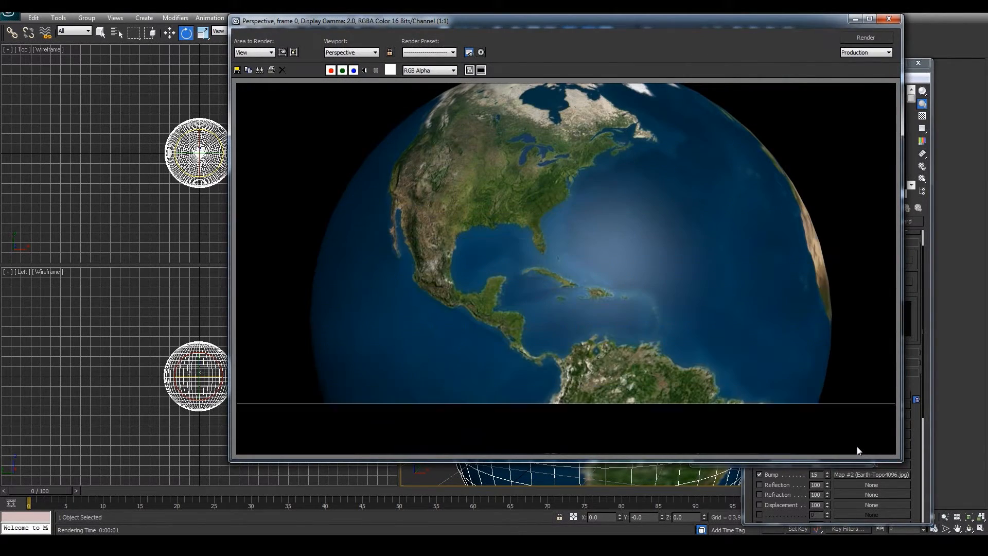
left_click(890, 20)
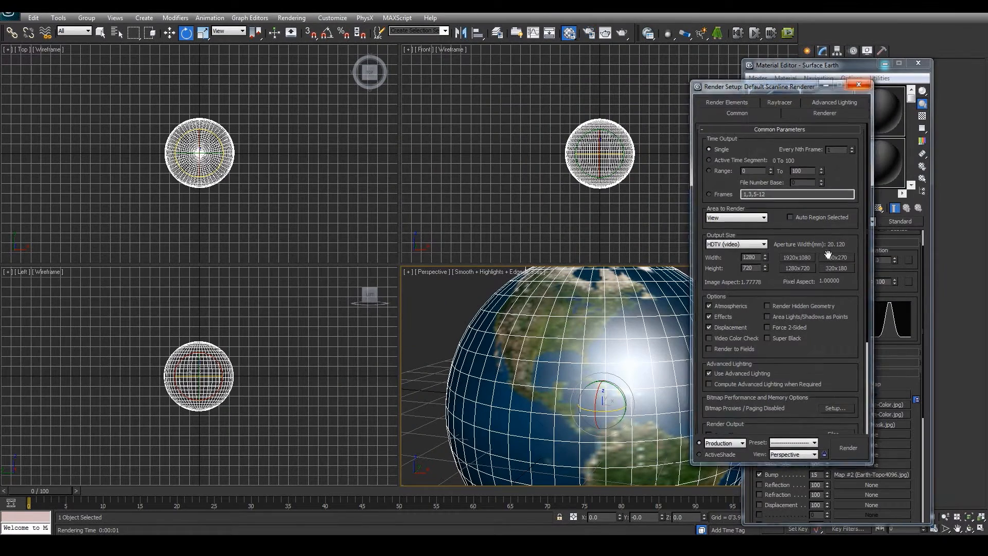
left_click(860, 83)
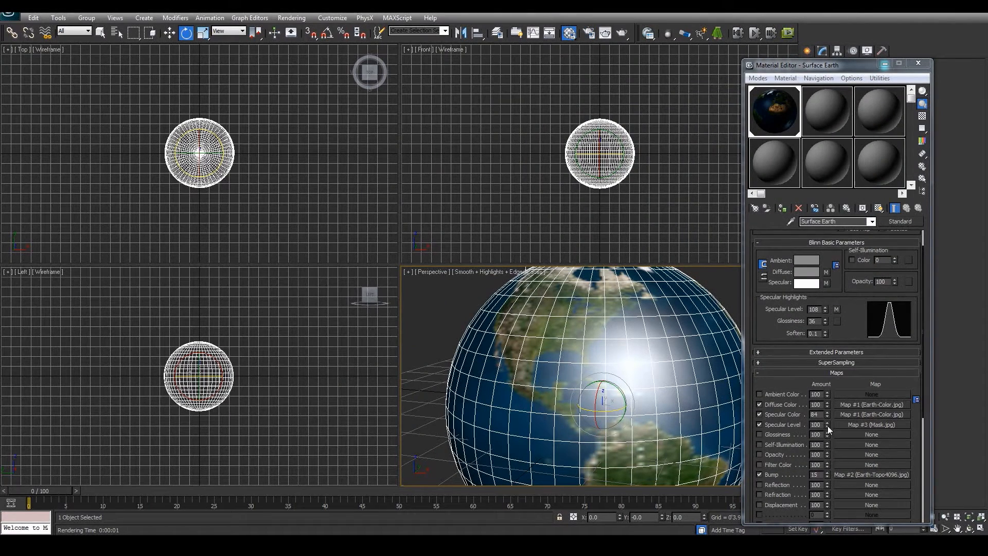
Raise the Specular Level map amount to 989, test-render the Perspective view and close the render windows.
left_click_drag(827, 425, 829, 258)
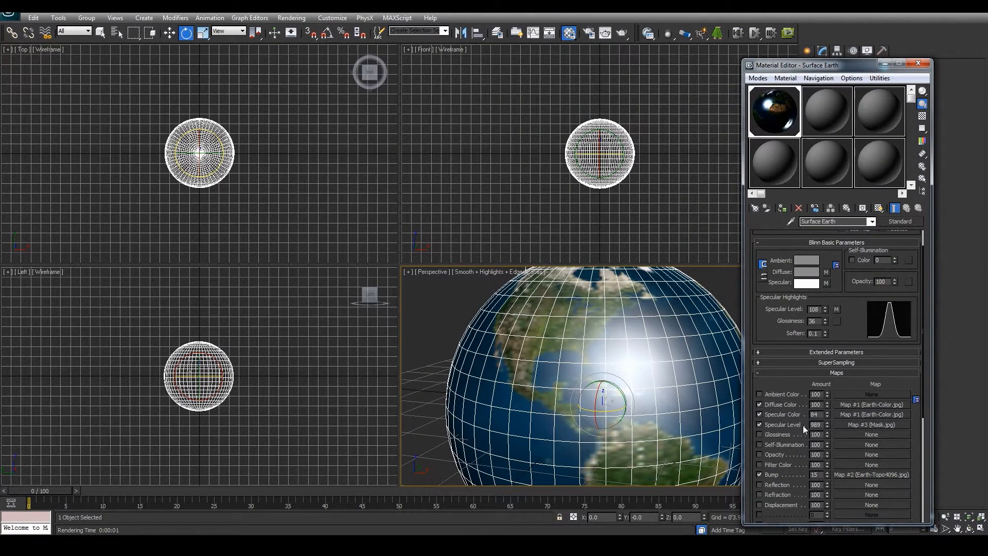
left_click(588, 31)
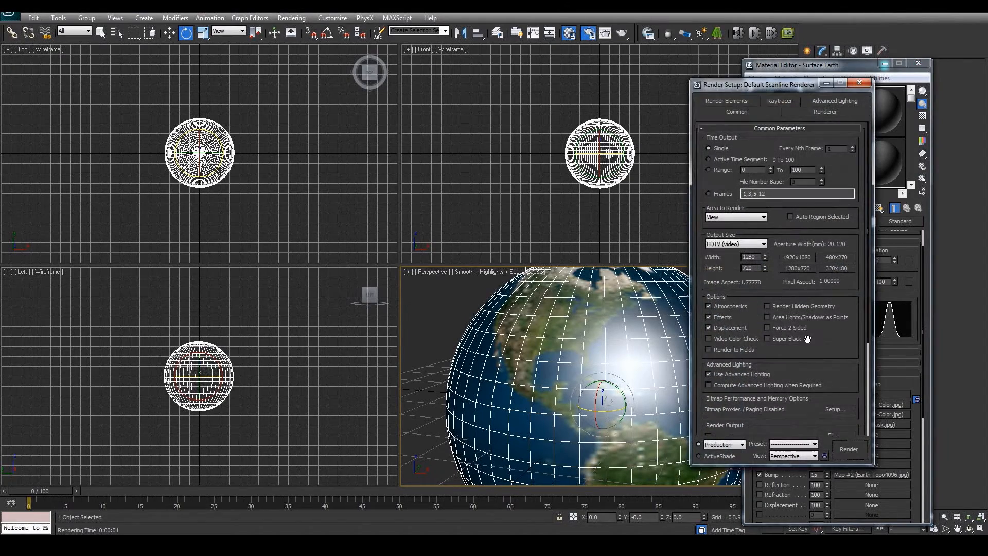
left_click(856, 452)
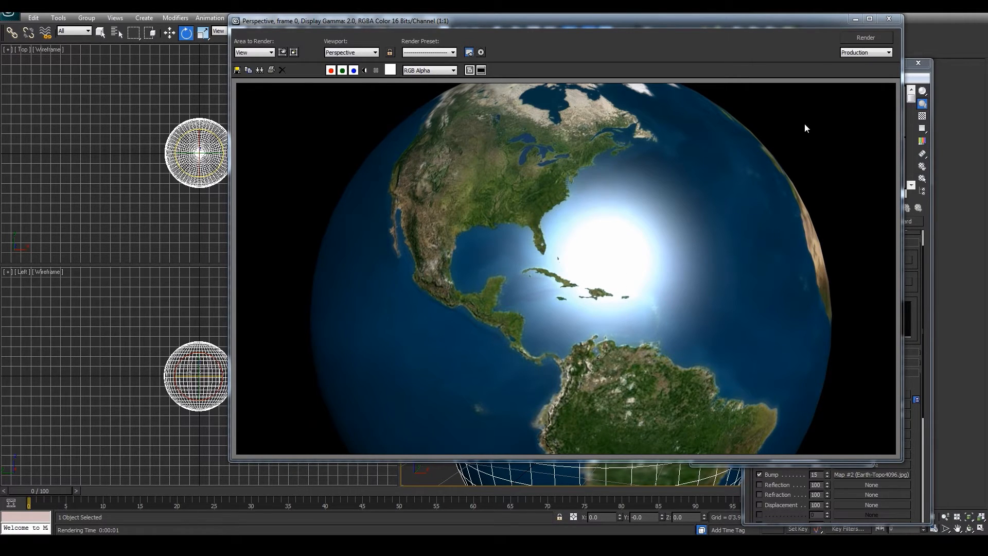
left_click(889, 19)
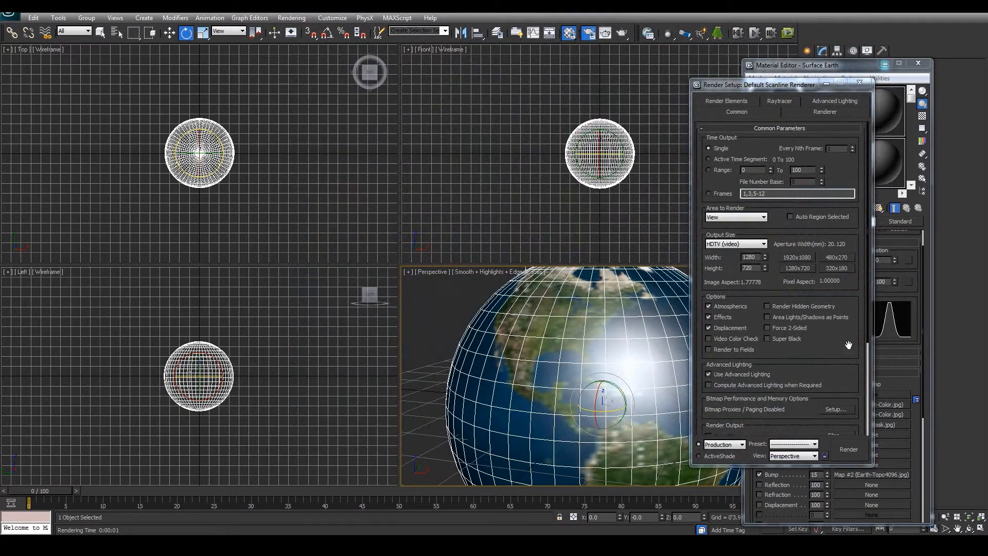
left_click(860, 82)
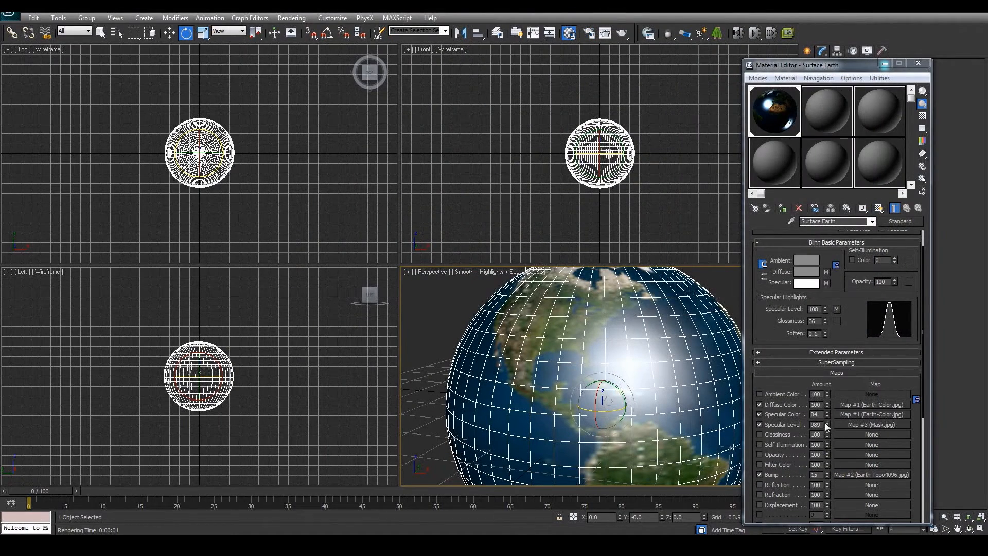
Set the Specular Level map amount to 250, test-render the Perspective view and close the render windows and Material Editor.
double_click(817, 425)
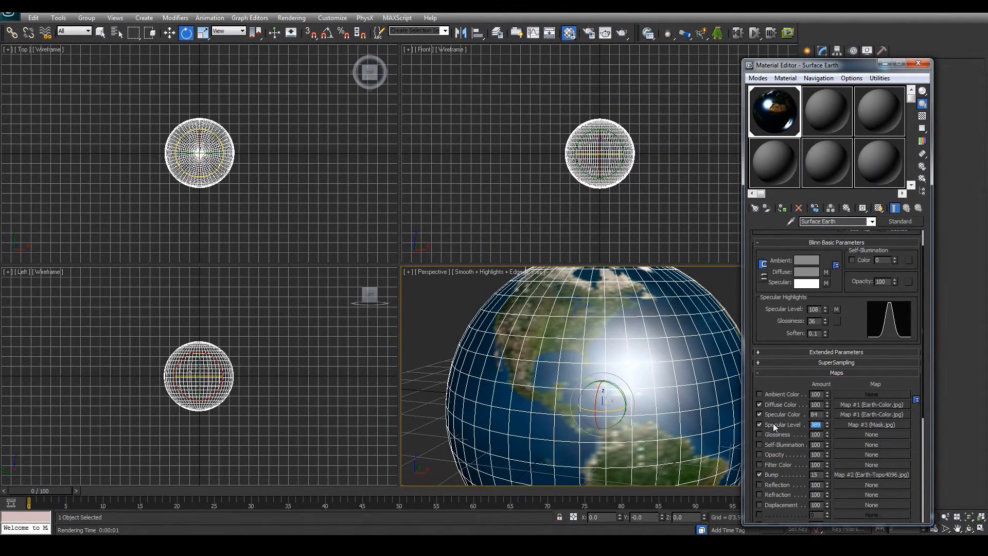
type("250")
left_click(588, 32)
left_click(853, 444)
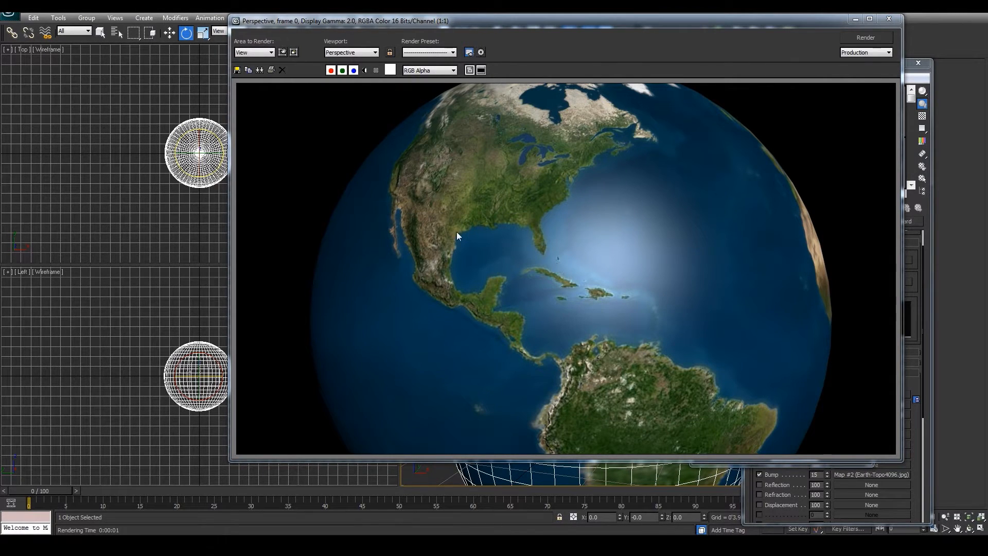
left_click(889, 19)
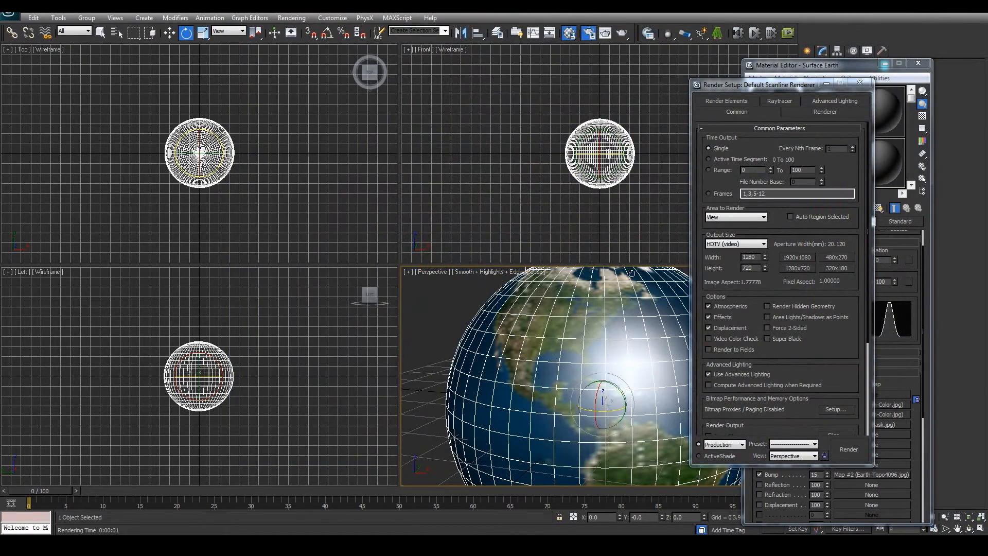
left_click(859, 82)
left_click(918, 63)
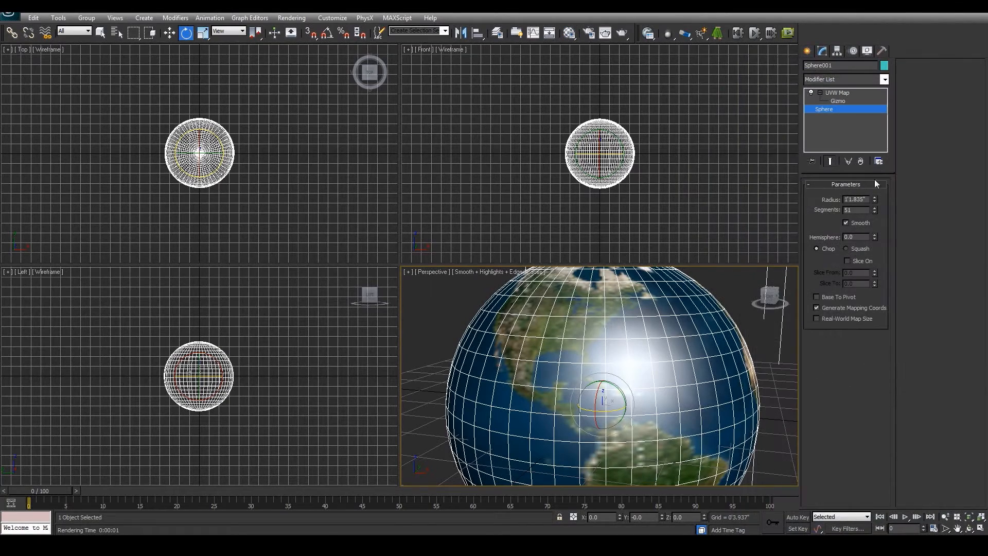
Clone the Earth sphere as a copy scaled uniformly to about 101 percent and name it Sky.
scroll(611, 176, "up", 6)
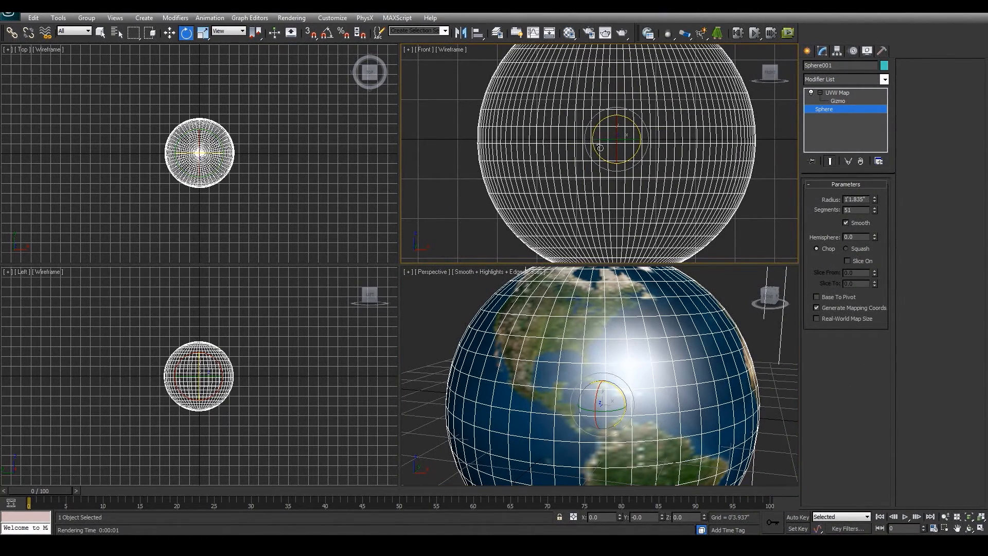
key("r")
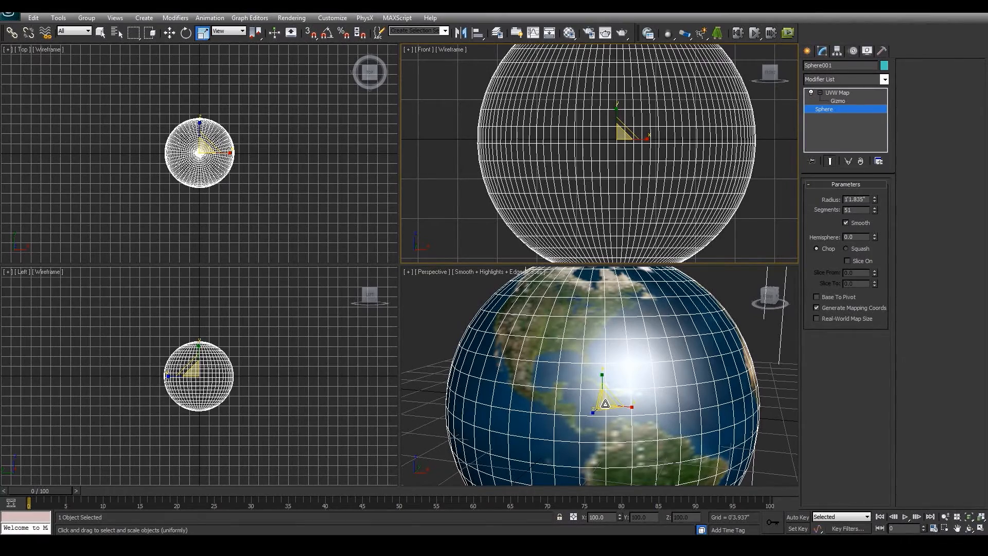
left_click(605, 403)
left_click_drag(607, 402, 604, 405)
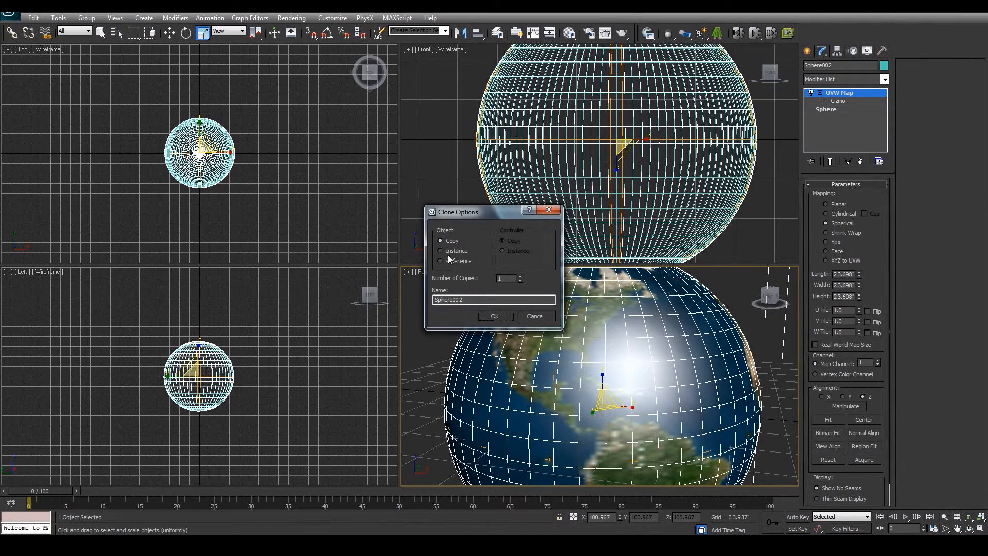
double_click(474, 299)
type("Sky")
key("Return")
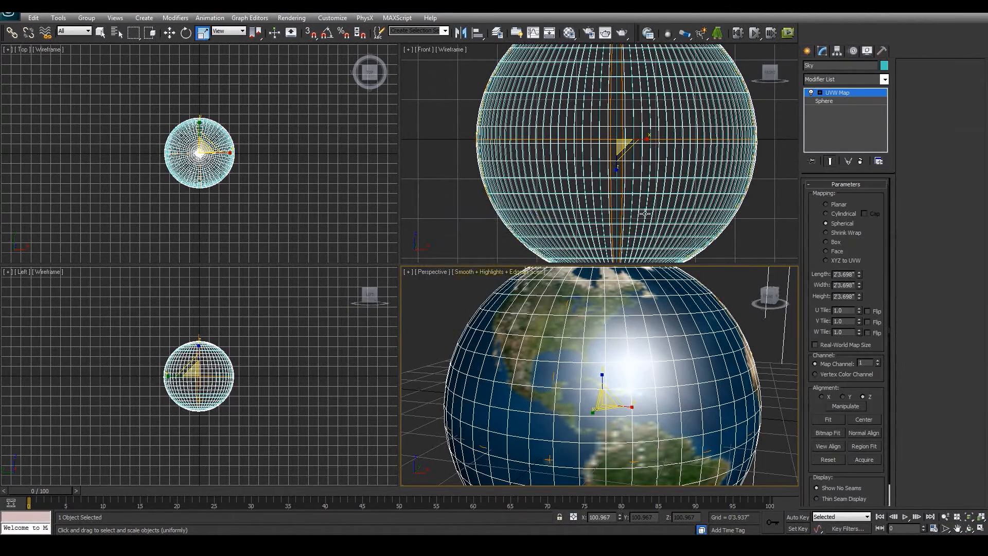
Select the original sphere, Sphere001, by name from the scene list and rename it Earth.
left_click(117, 32)
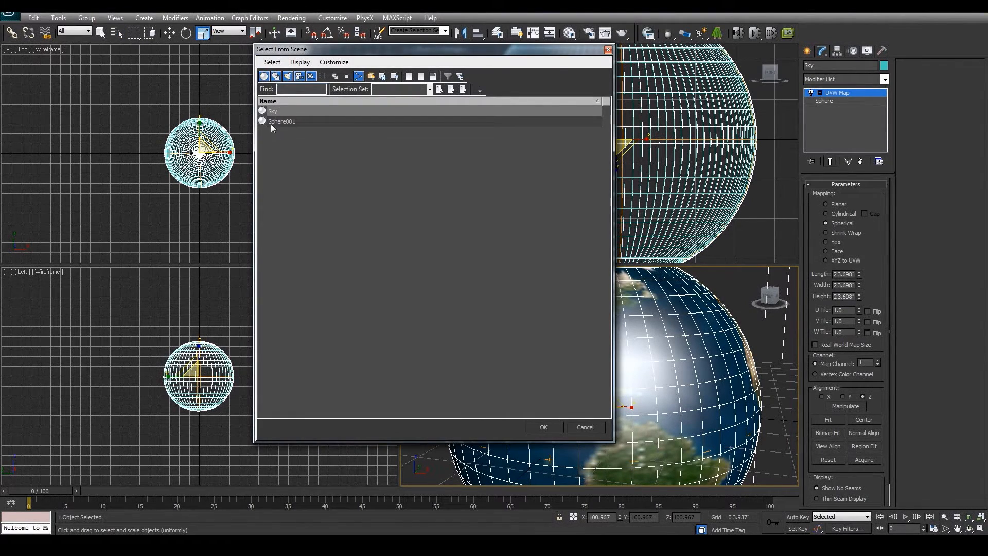
left_click(272, 122)
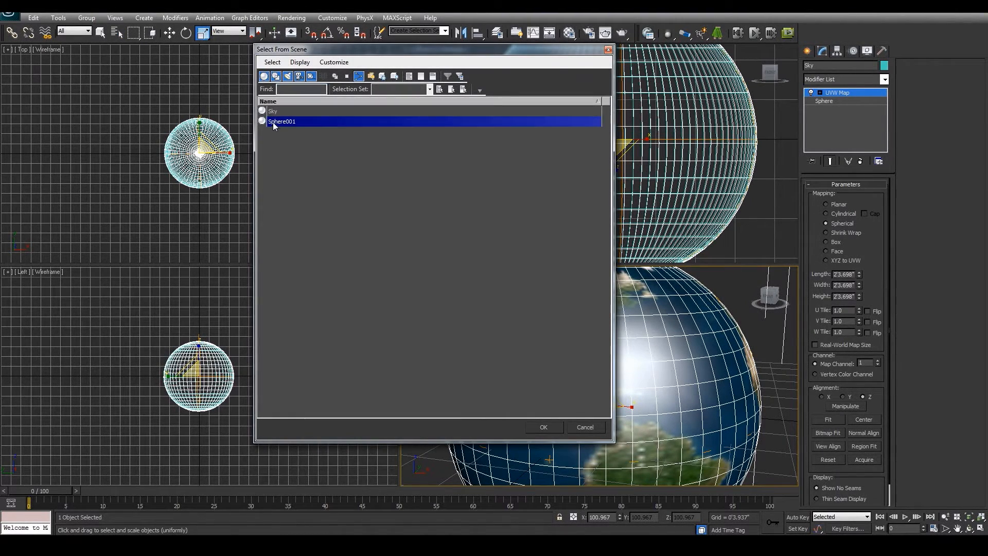
left_click(609, 50)
left_click(117, 32)
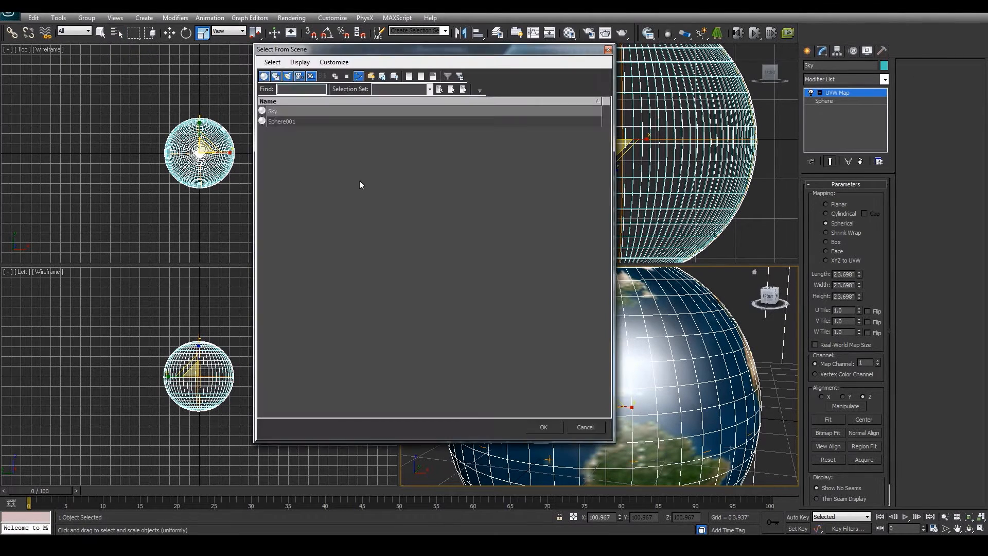
left_click(281, 122)
left_click(544, 427)
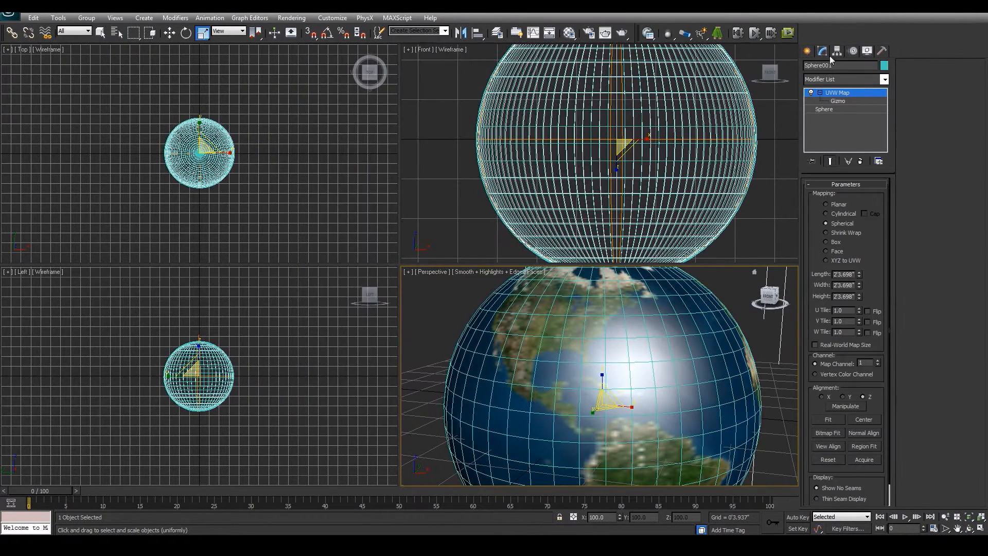
double_click(851, 65)
type("Earth")
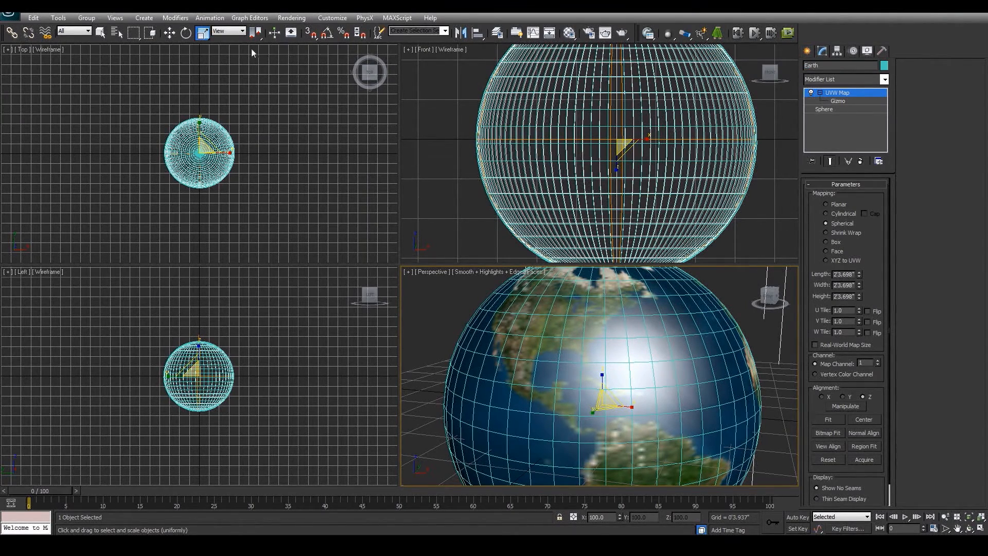
Create two named selection sets, Earth for the surface sphere and Sky for the outer sphere.
left_click(100, 34)
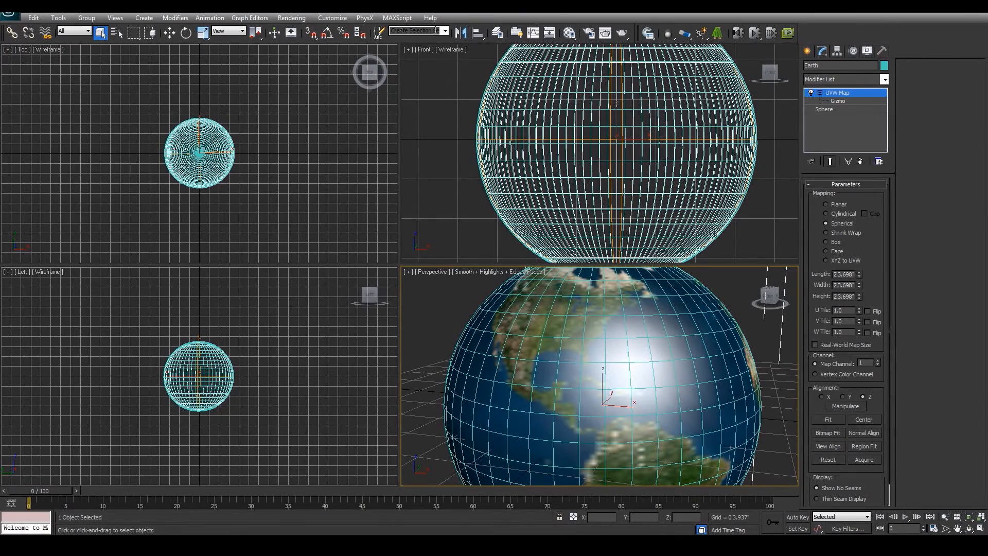
left_click(413, 30)
left_click(441, 324)
left_click(445, 31)
left_click(394, 40)
left_click(715, 364)
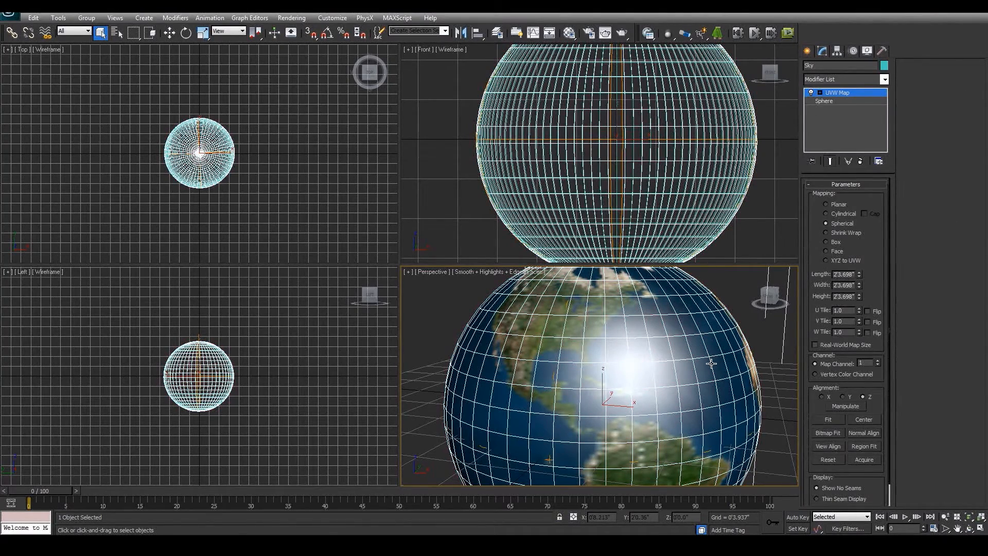
left_click(406, 30)
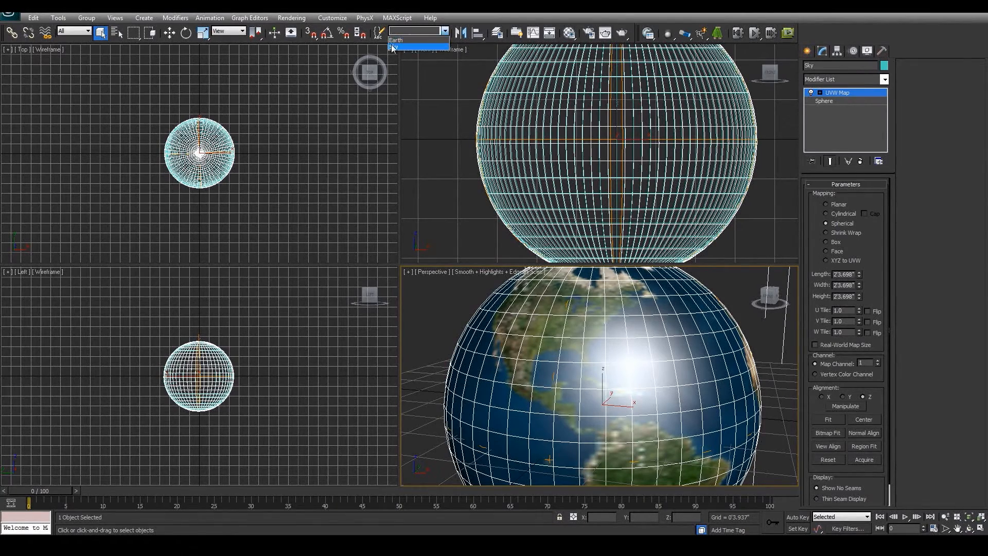
Switch between the Earth and Sky selection sets to check them, ending with Sky selected.
left_click(415, 47)
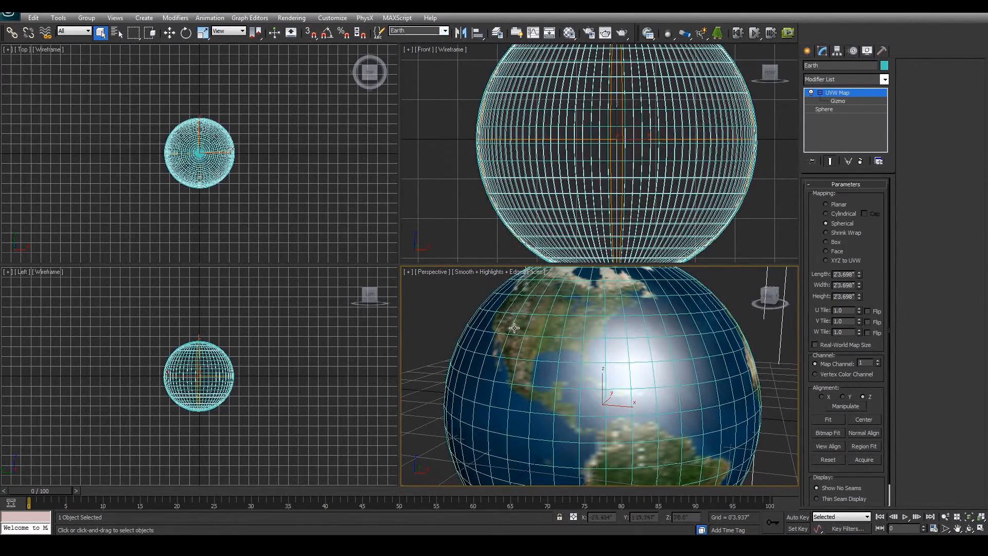
left_click(656, 197)
scroll(631, 180, "up", 3)
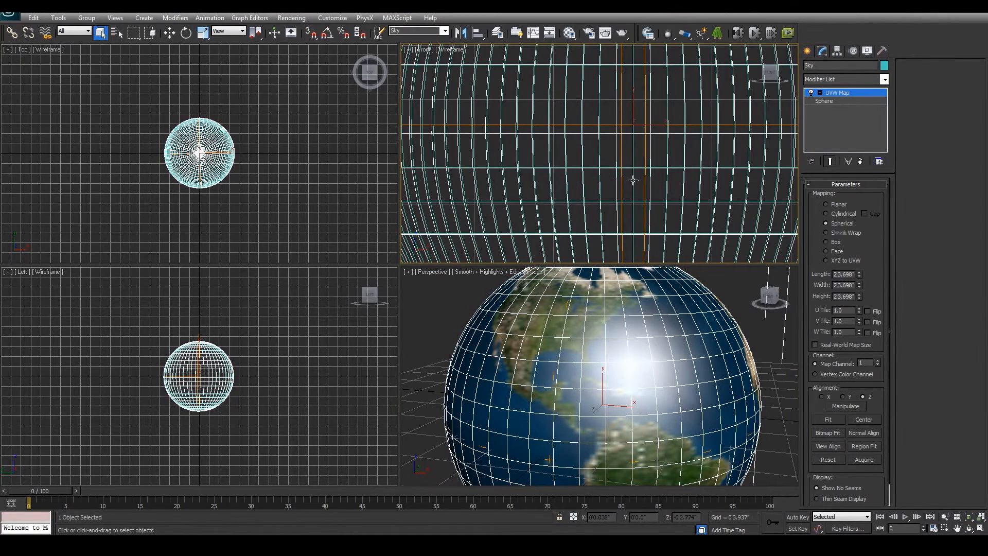
scroll(633, 181, "up", 4)
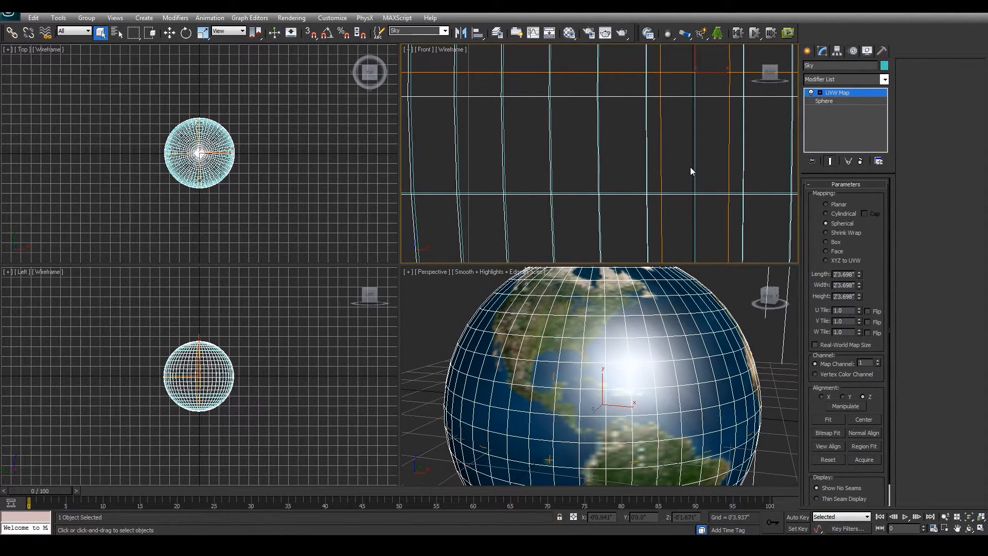
left_click(409, 32)
key("Delete")
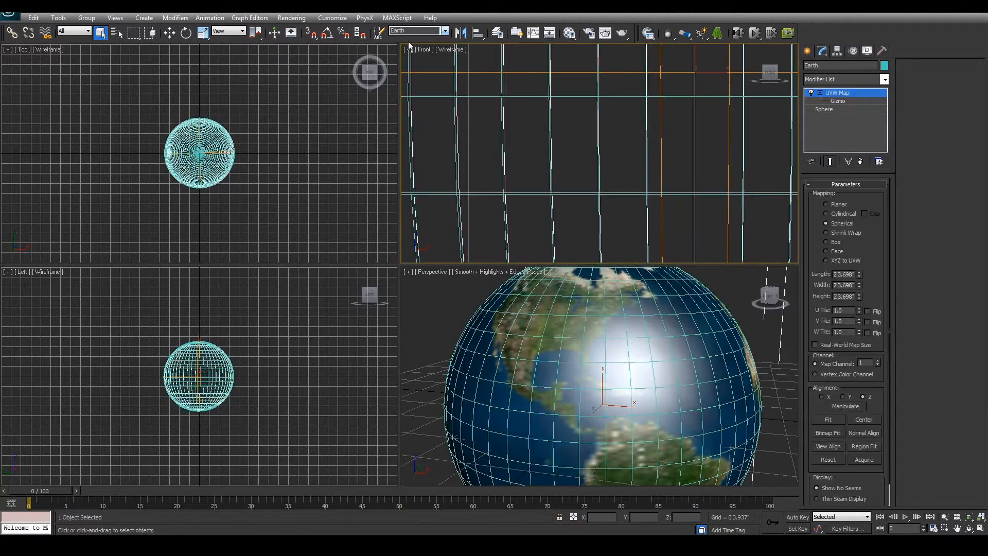
left_click(444, 31)
left_click(415, 41)
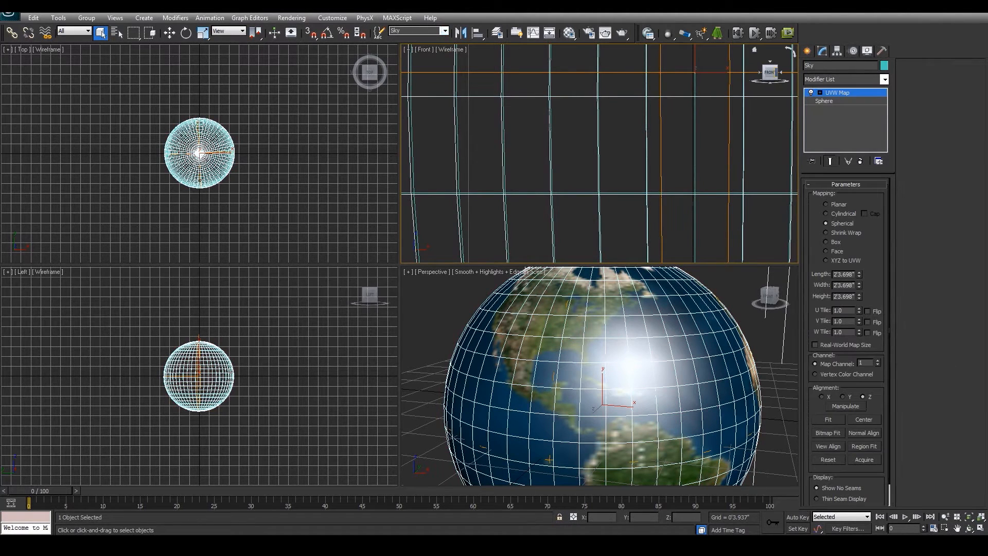
Name the second sample material Clouds and assign it to the selected Sky sphere.
left_click(569, 32)
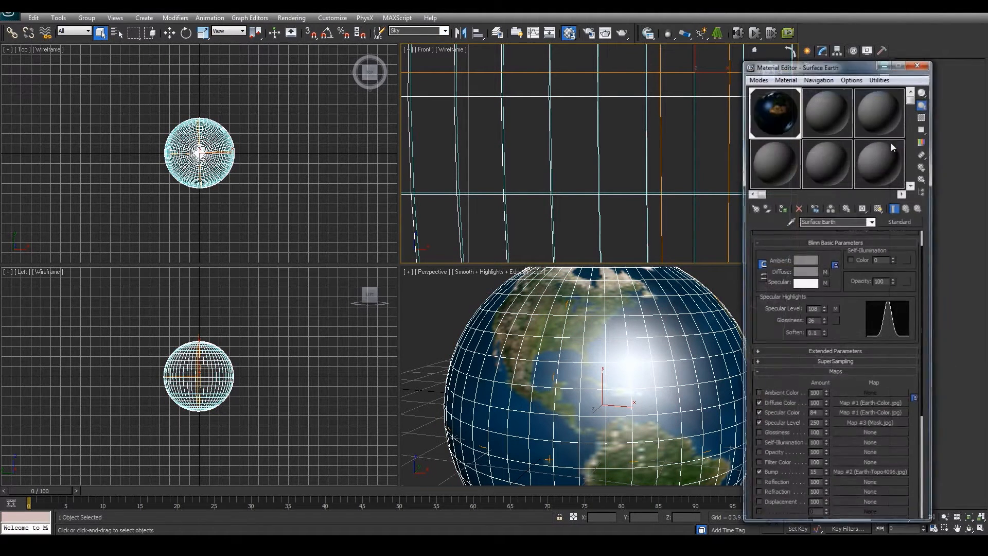
left_click(826, 110)
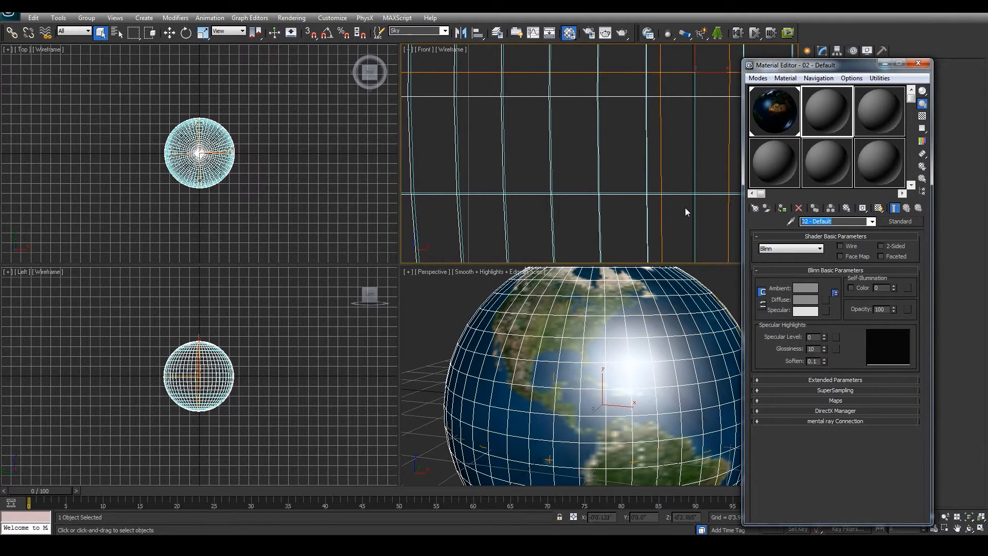
type("Sky")
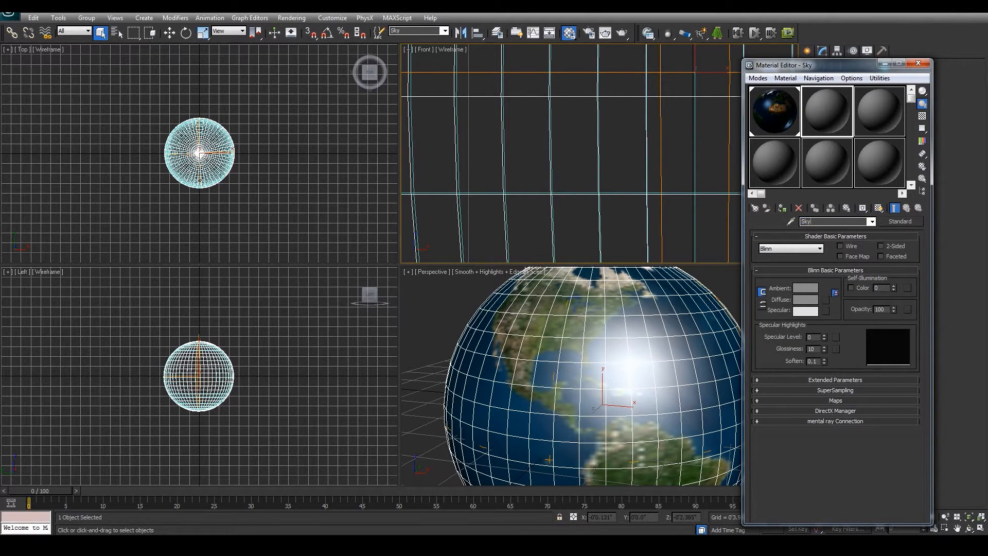
type("louds")
left_click(815, 208)
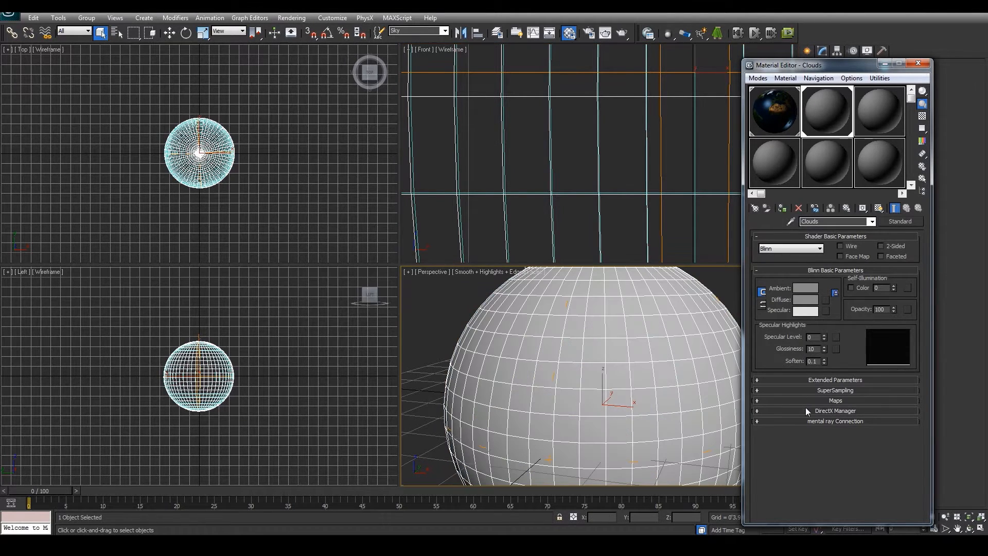
Load the Earth-Clouds.jpg bitmap as the Clouds material's opacity map, return to the parent material and show it shaded in the viewport.
left_click(817, 401)
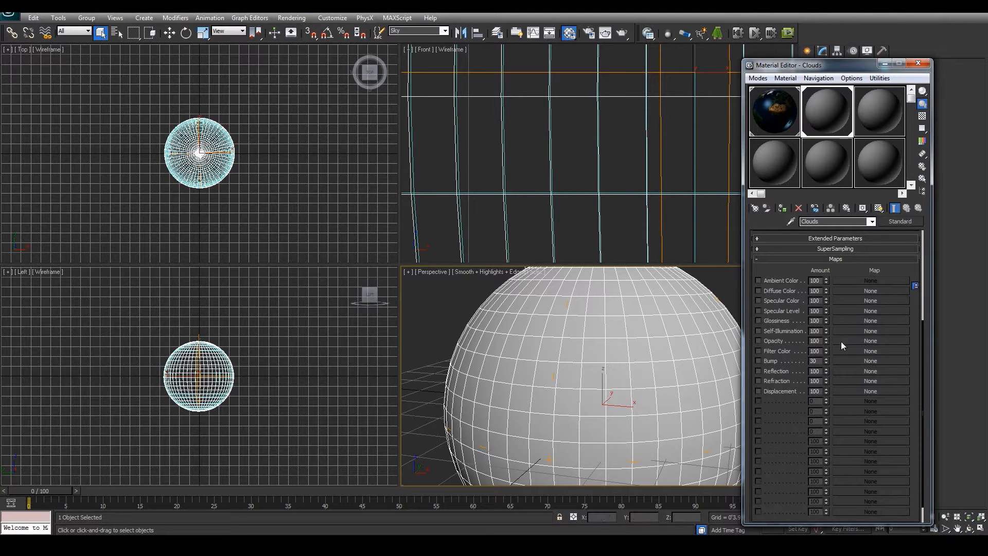
left_click(870, 341)
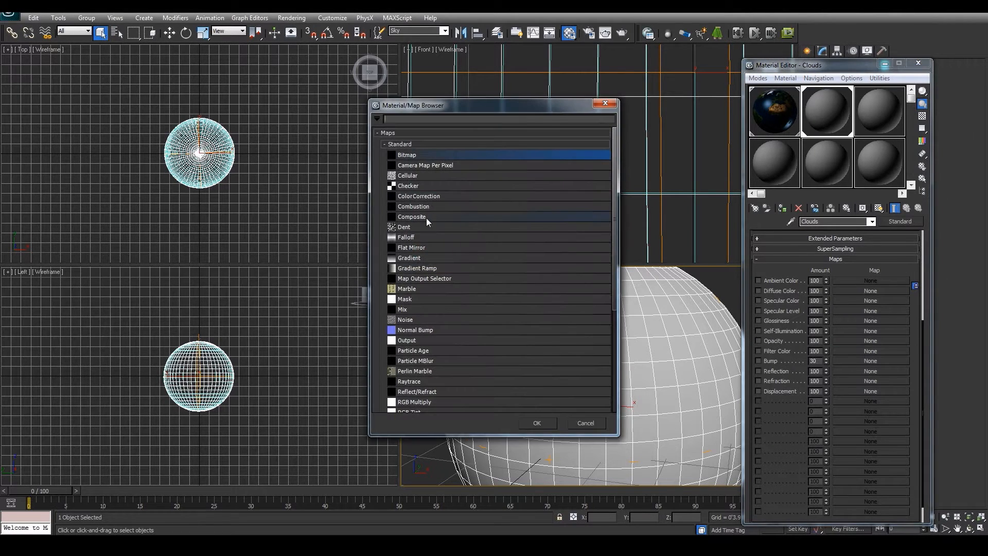
double_click(424, 155)
left_click(627, 209)
left_click(832, 340)
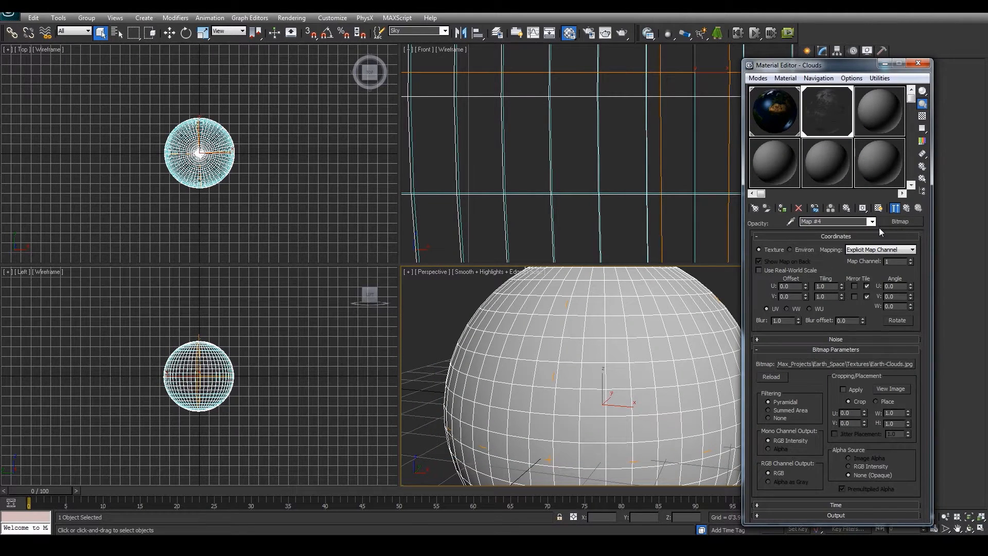
left_click(879, 208)
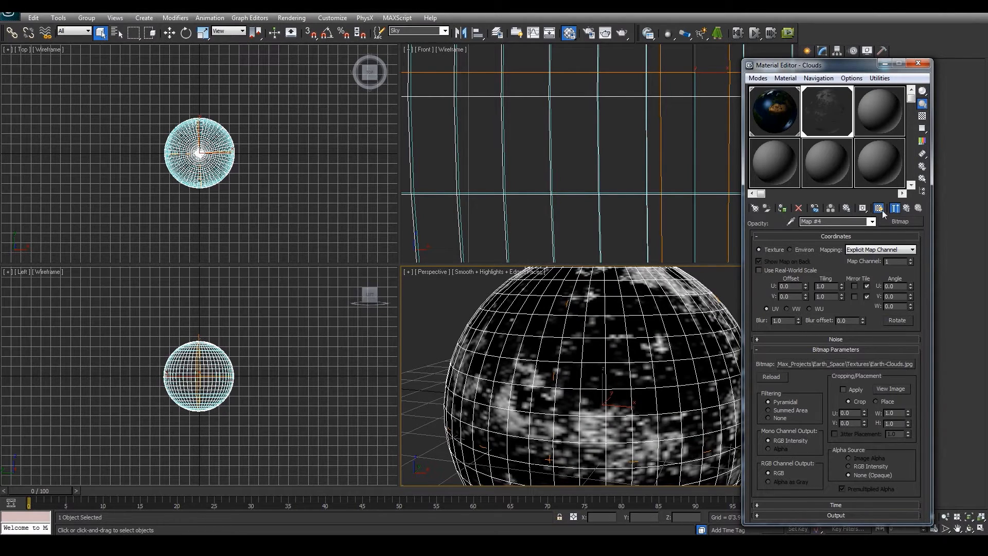
left_click(906, 208)
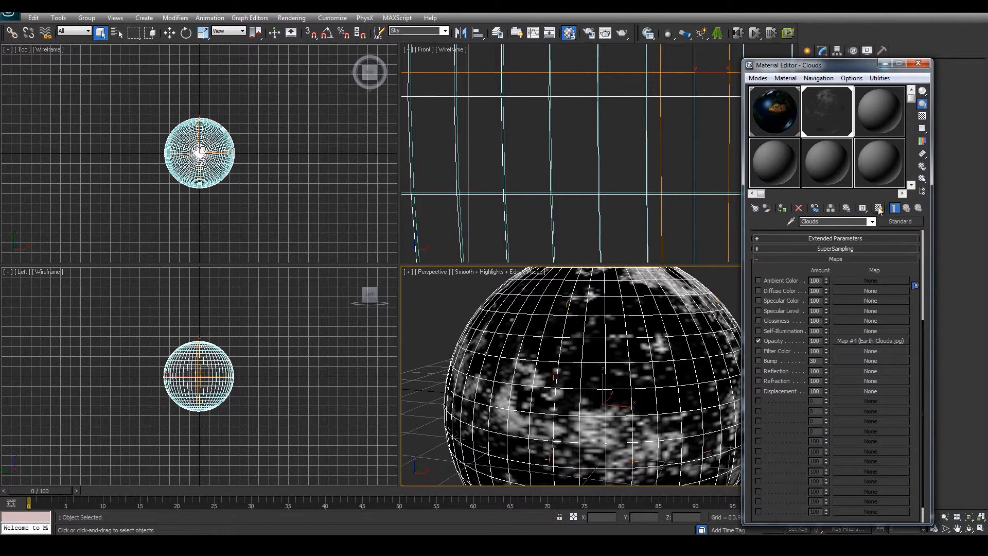
left_click(878, 207)
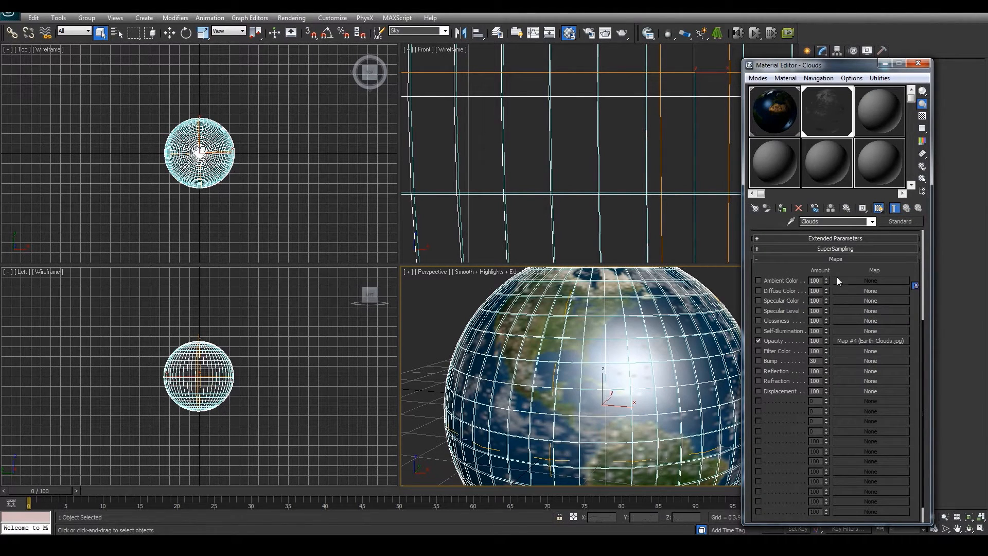
Render the Perspective view to check the cloud layer's opacity over the Earth, then close the render windows.
left_click(590, 33)
left_click(854, 451)
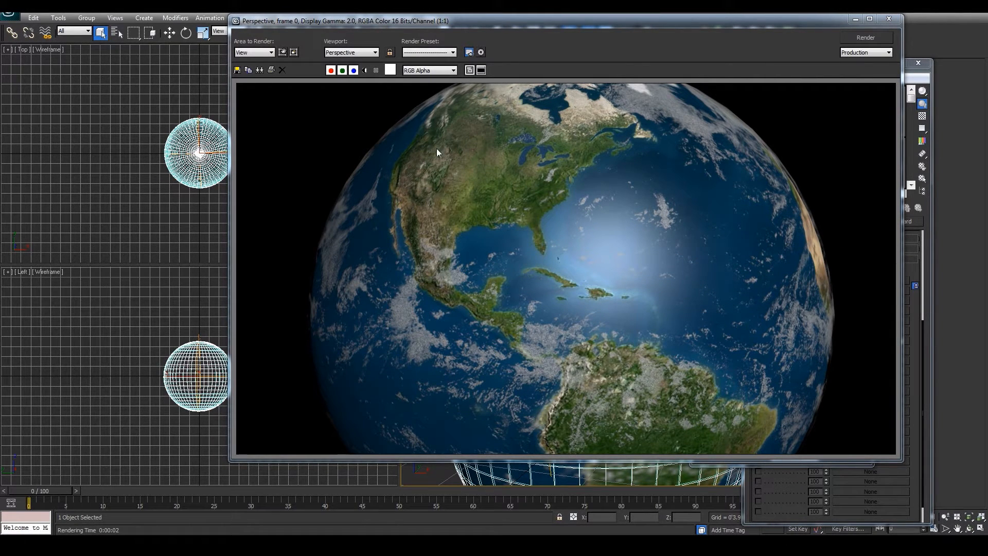
left_click(889, 20)
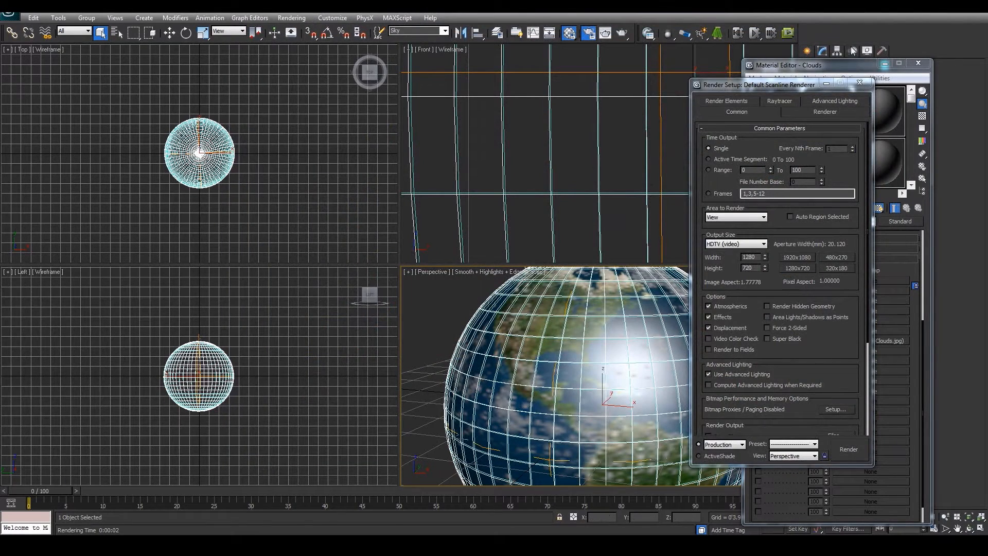
left_click(859, 82)
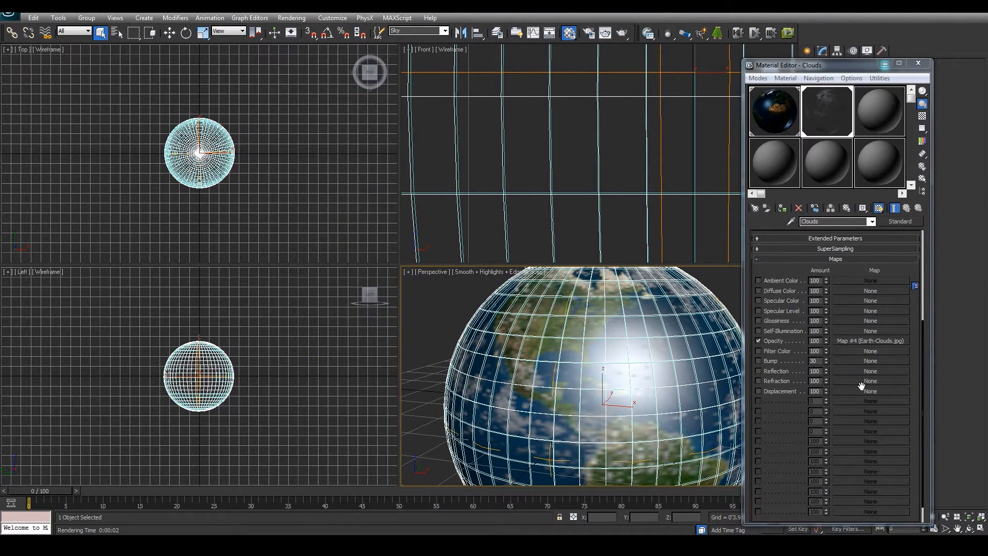
Copy the Clouds material's opacity map to its Specular Level slot as an instance.
left_click_drag(849, 342, 844, 310)
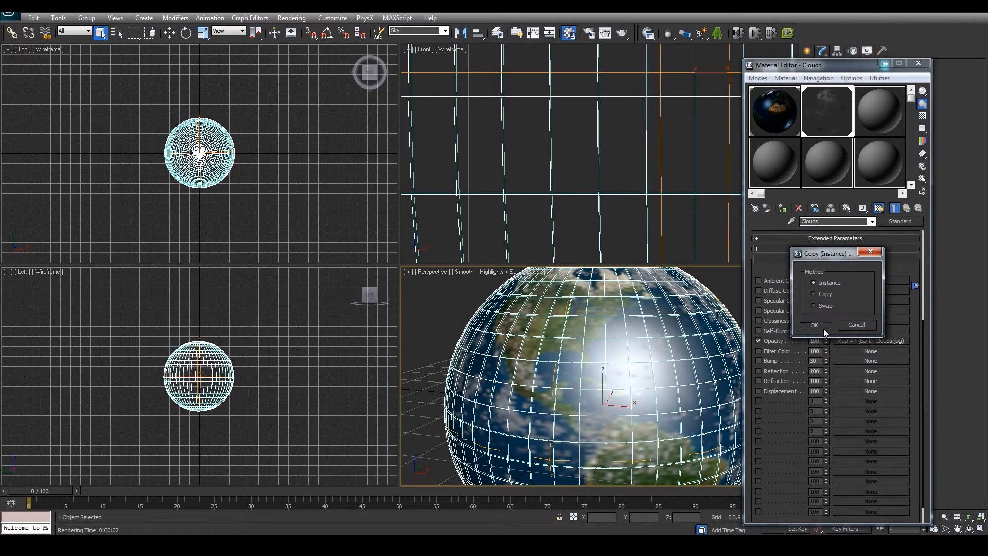
left_click(816, 323)
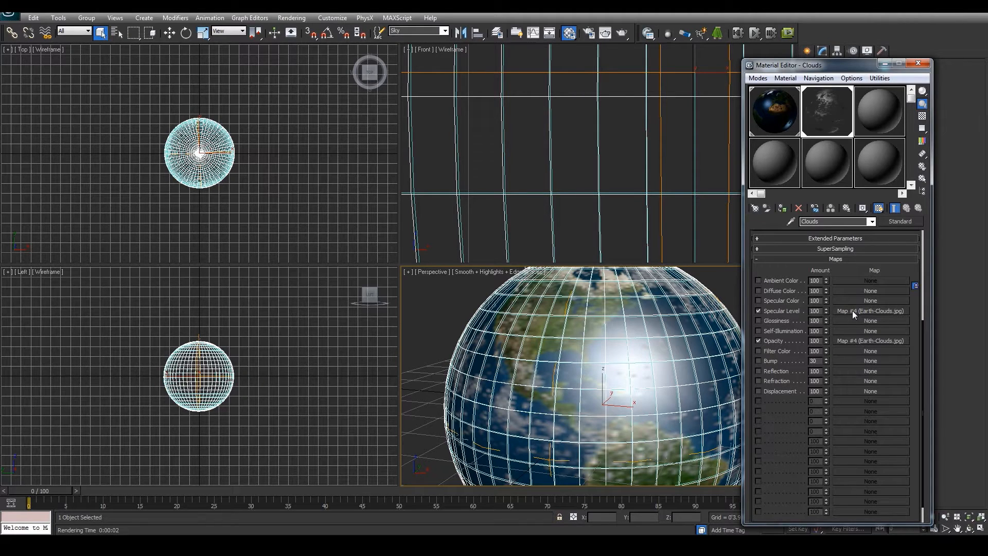
left_click_drag(839, 286, 841, 404)
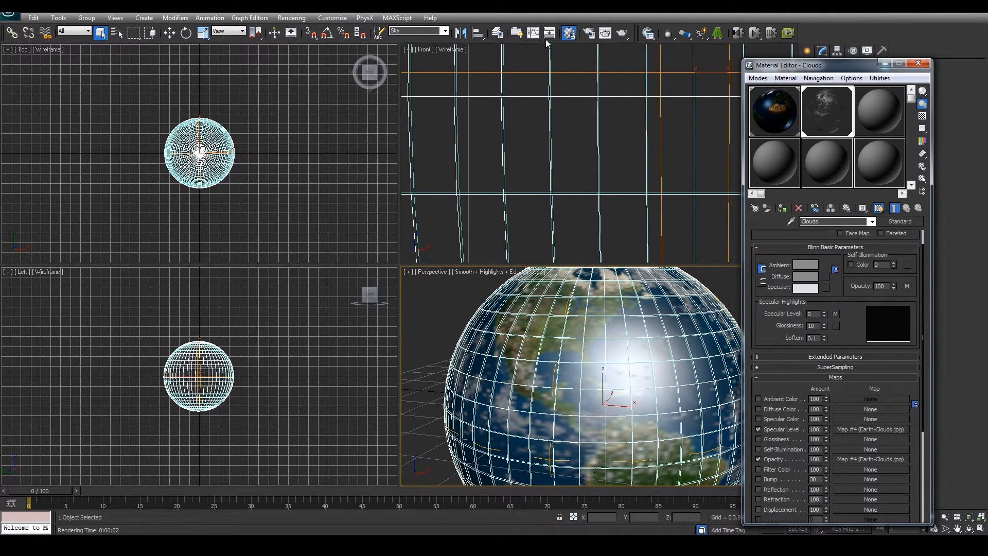
Render the Perspective view to check the clouds' specular highlights, then close the render windows.
left_click(588, 33)
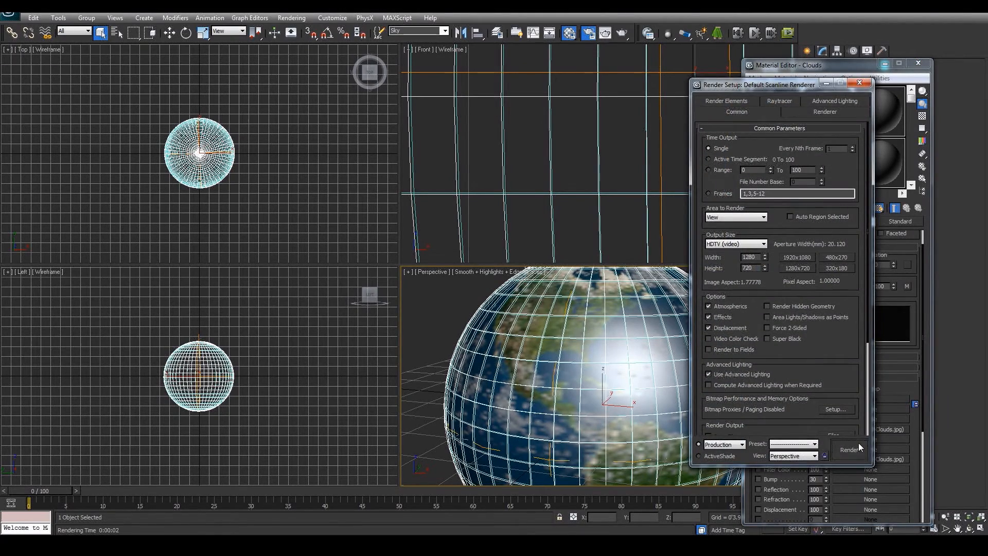
left_click(857, 444)
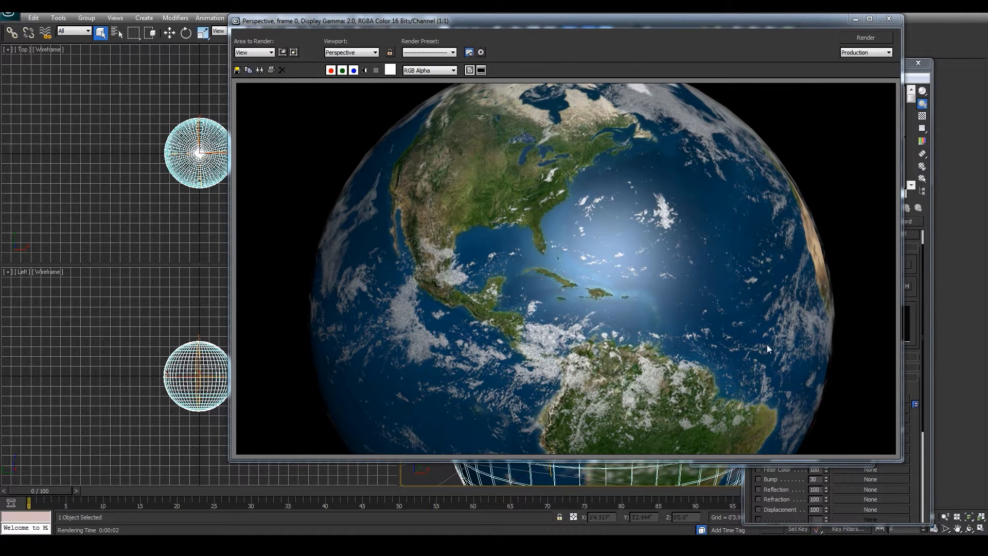
left_click(888, 19)
left_click(859, 83)
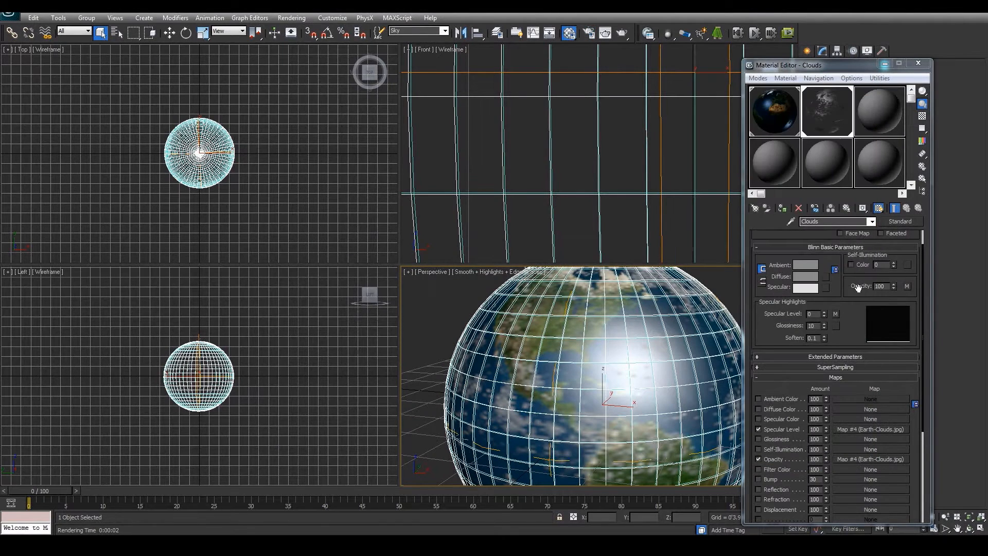
Copy the Earth-Clouds.jpg map to the Clouds material's Bump slot as an instance and set the bump amount to 5.
scroll(862, 396, "down", 3)
left_click_drag(844, 388, 867, 408)
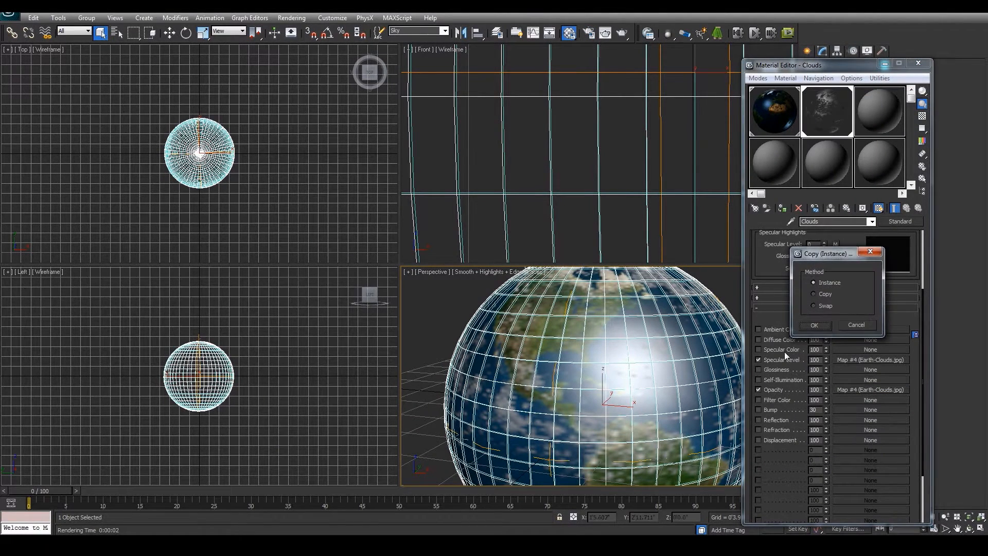
left_click(814, 324)
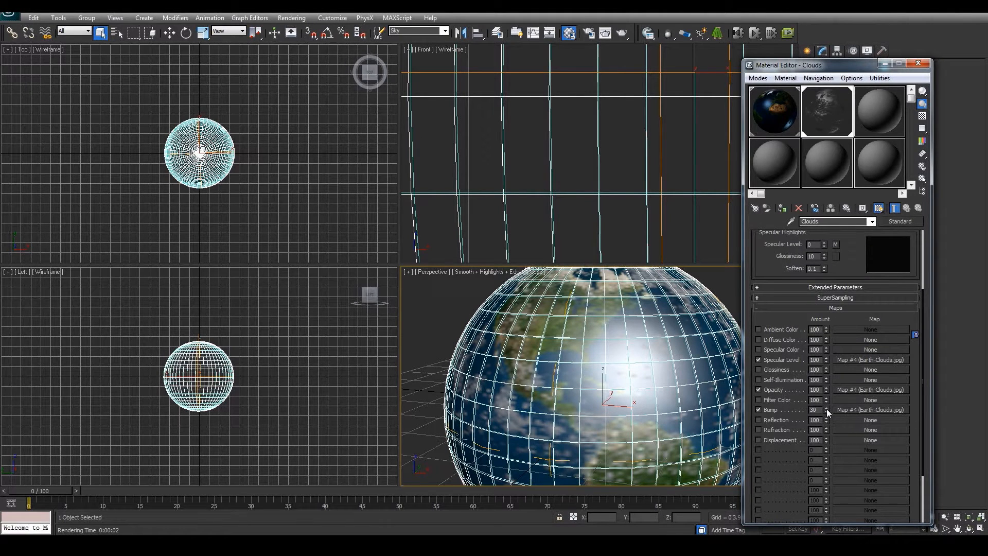
left_click_drag(826, 410, 827, 413)
left_click(885, 64)
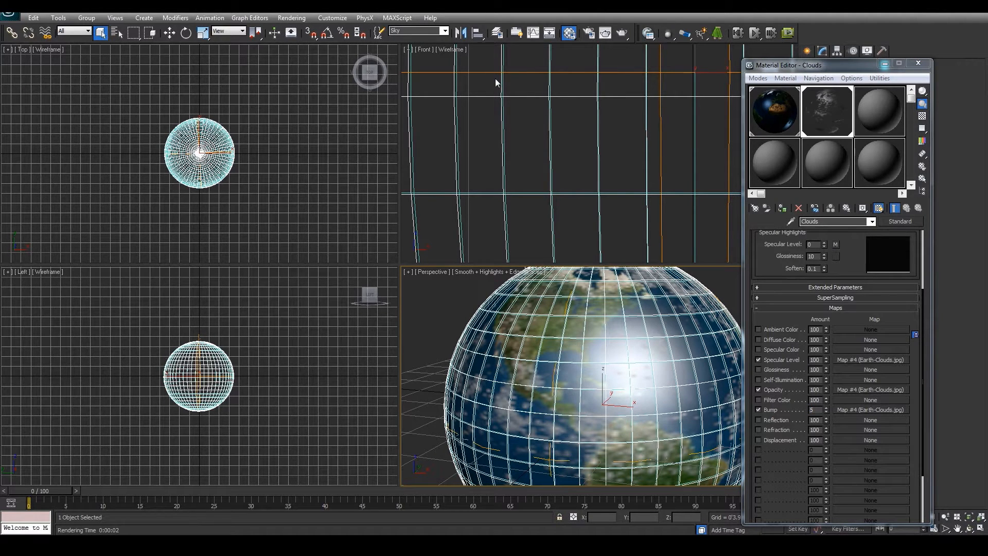
Render the Perspective view to check the clouds' bump effect.
left_click(588, 33)
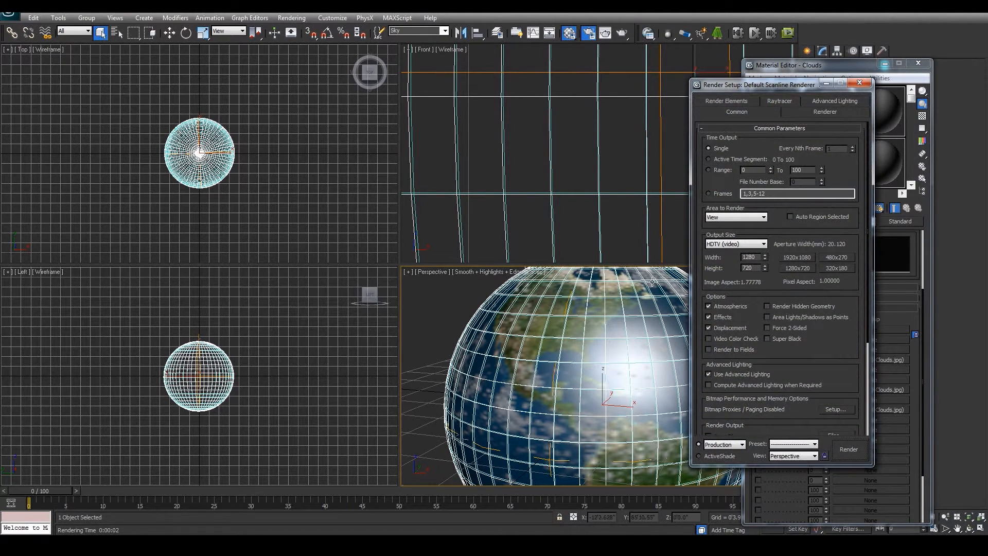
left_click(855, 448)
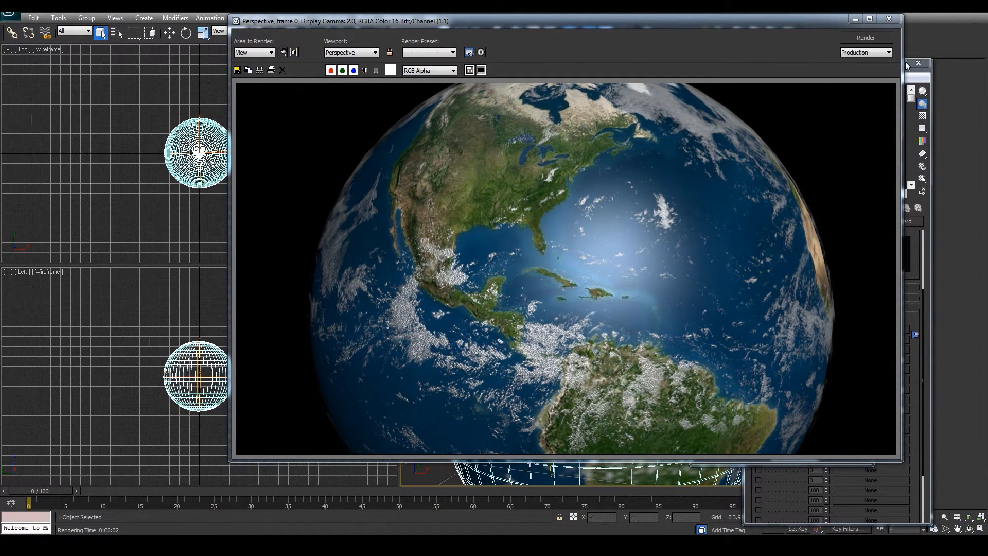
left_click(890, 19)
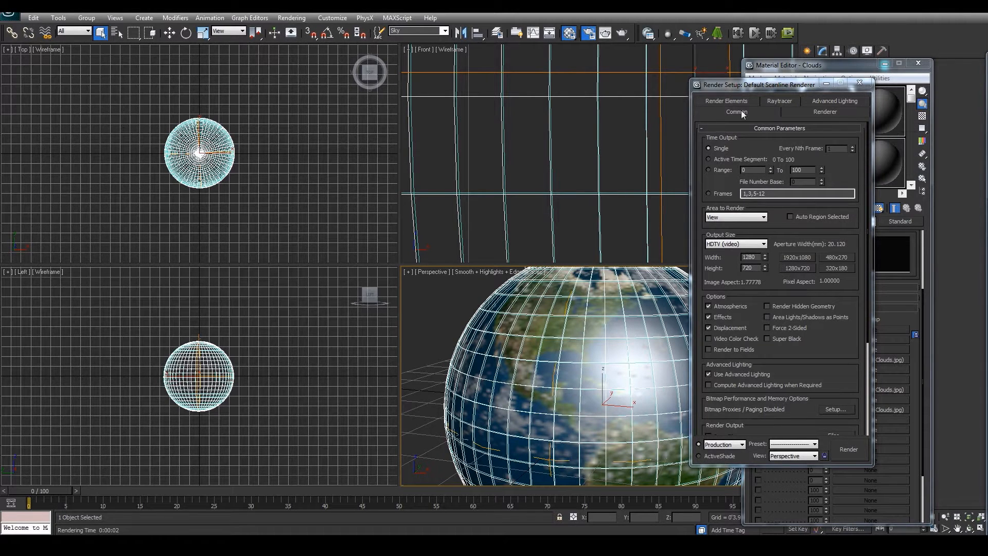
Enable the scanline renderer's global supersampler with Max 2.5 Star and render the Perspective view to compare cloud quality.
left_click(819, 112)
left_click_drag(848, 308, 848, 284)
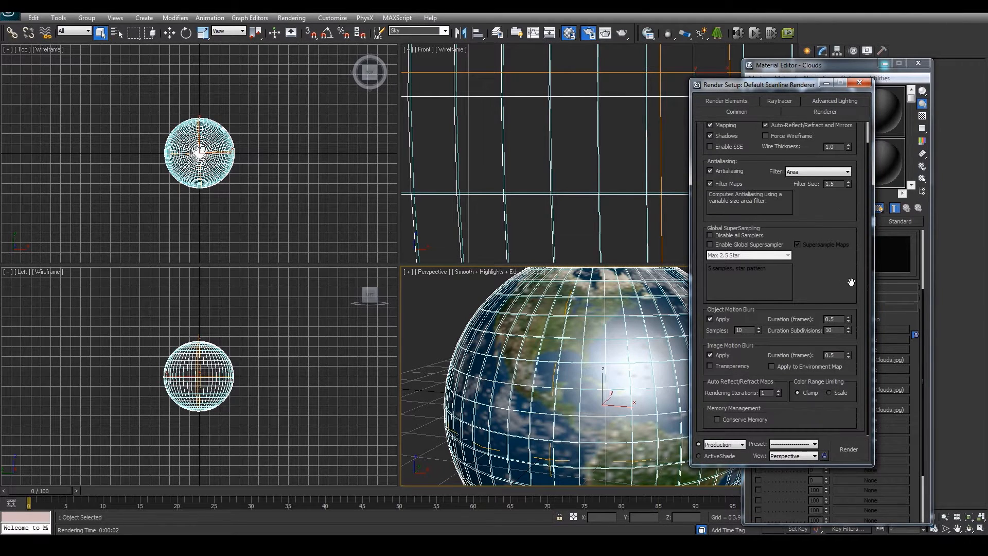
left_click(710, 244)
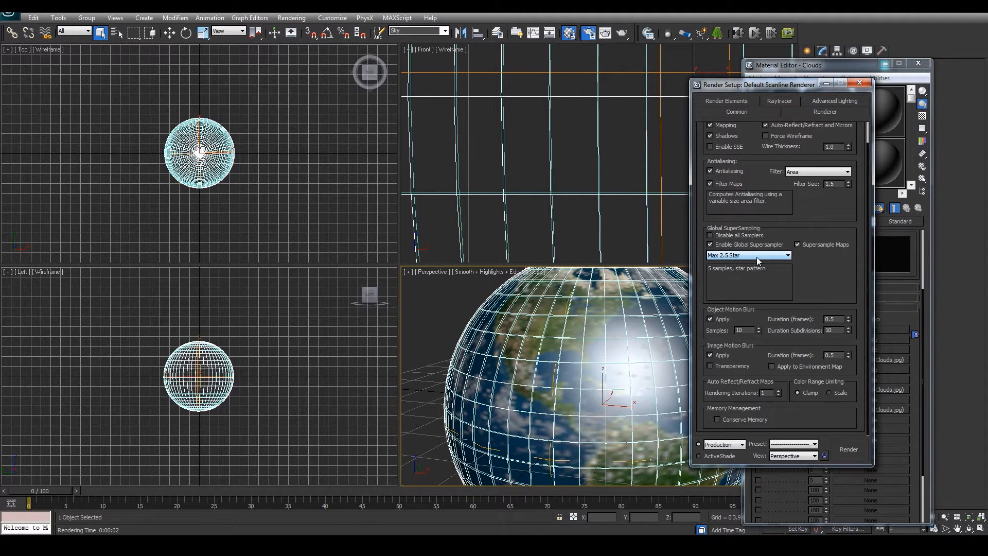
left_click(855, 452)
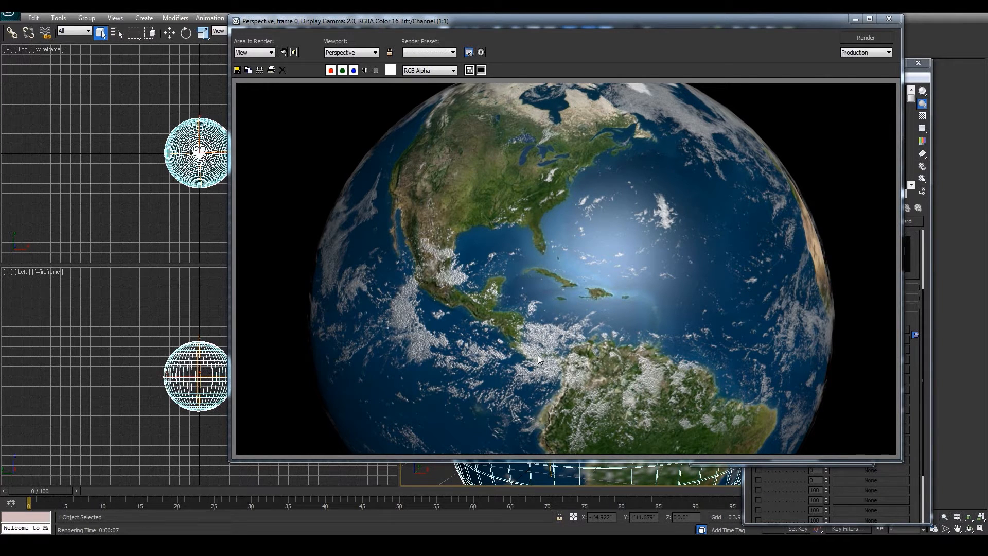
left_click(888, 19)
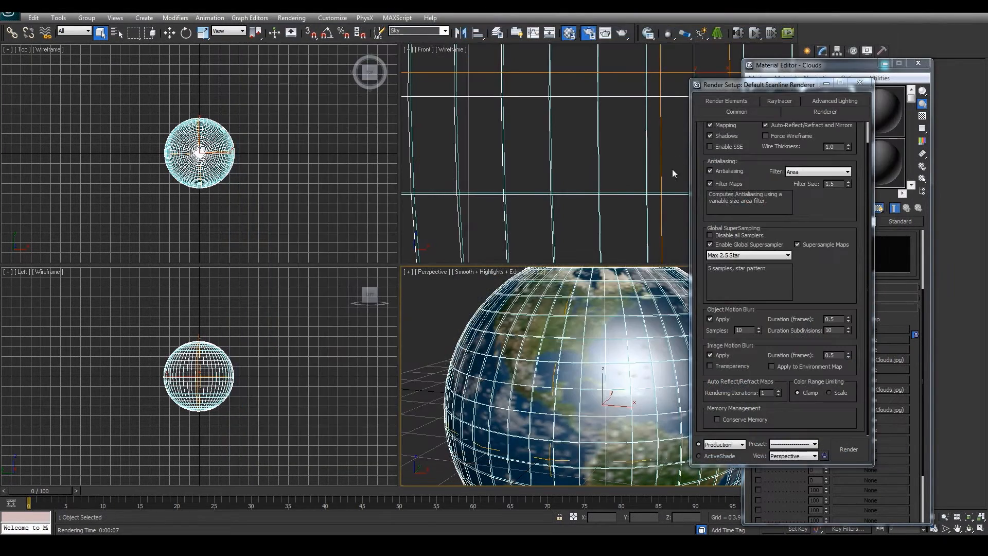
Turn the global supersampler back off, render the Perspective view again for comparison, and close the render and material windows.
left_click(711, 245)
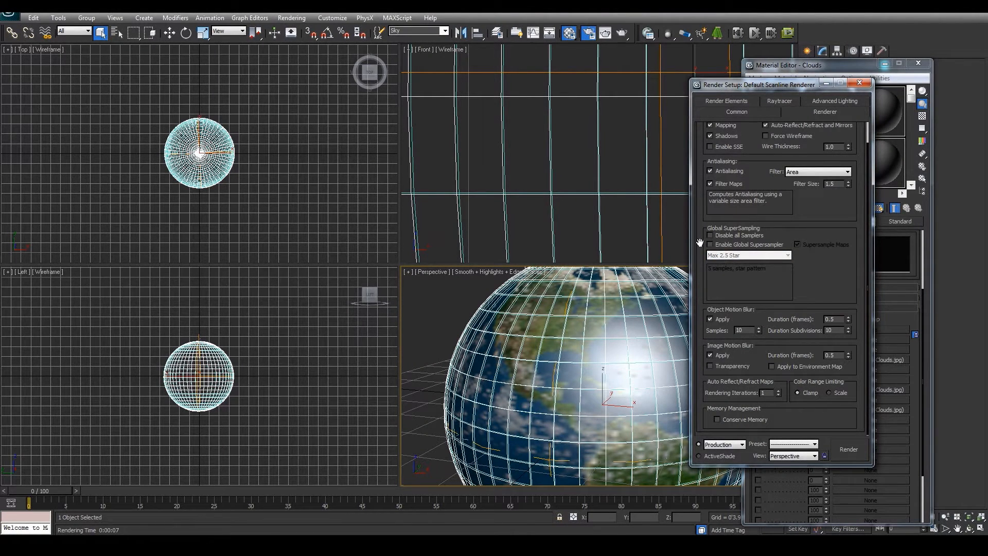
left_click(854, 451)
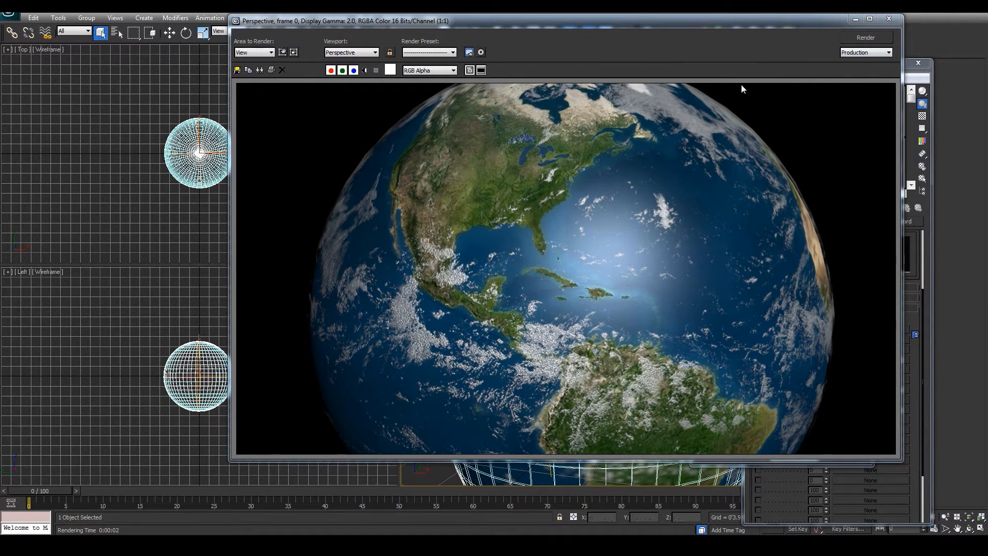
left_click(889, 19)
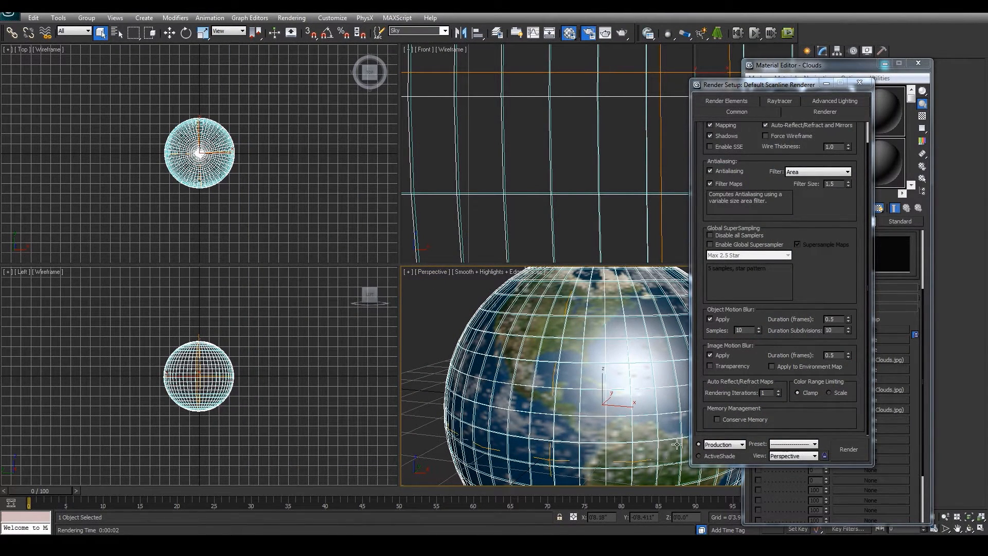
left_click(859, 82)
left_click(918, 63)
Create a small standard sphere with a radius of about 3.4 inches beside the Earth in the Top view.
left_click(808, 51)
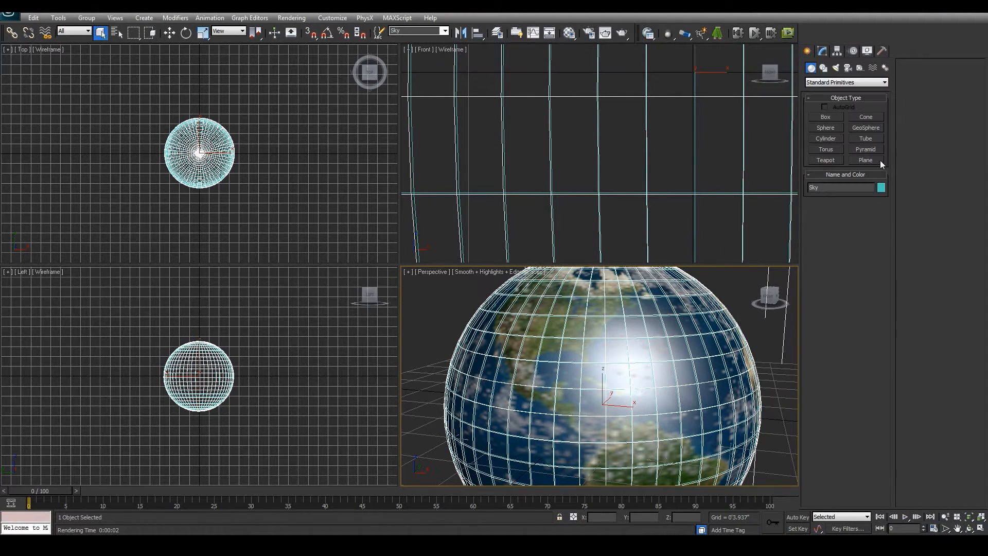
left_click(831, 129)
middle_click_drag(322, 180, 300, 177)
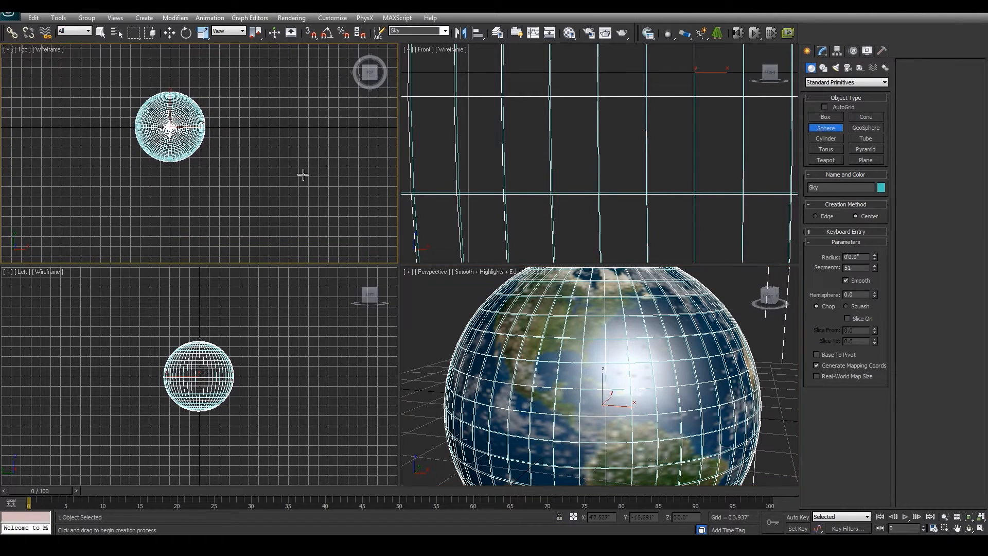
left_click_drag(213, 175, 219, 180)
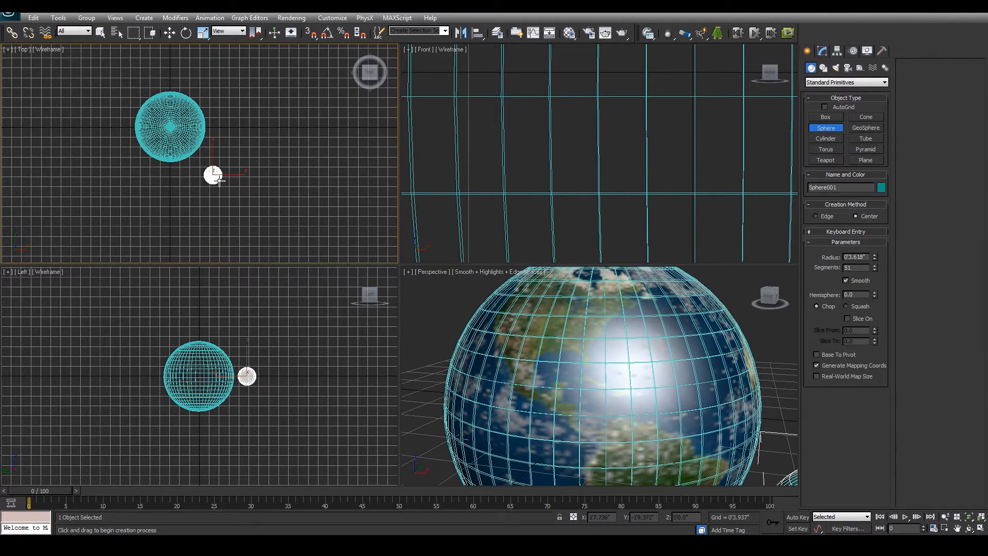
Move the small sphere about 3.7 inches in negative X and slightly in negative Y, and frame both spheres in the Perspective view.
scroll(579, 164, "down", 6)
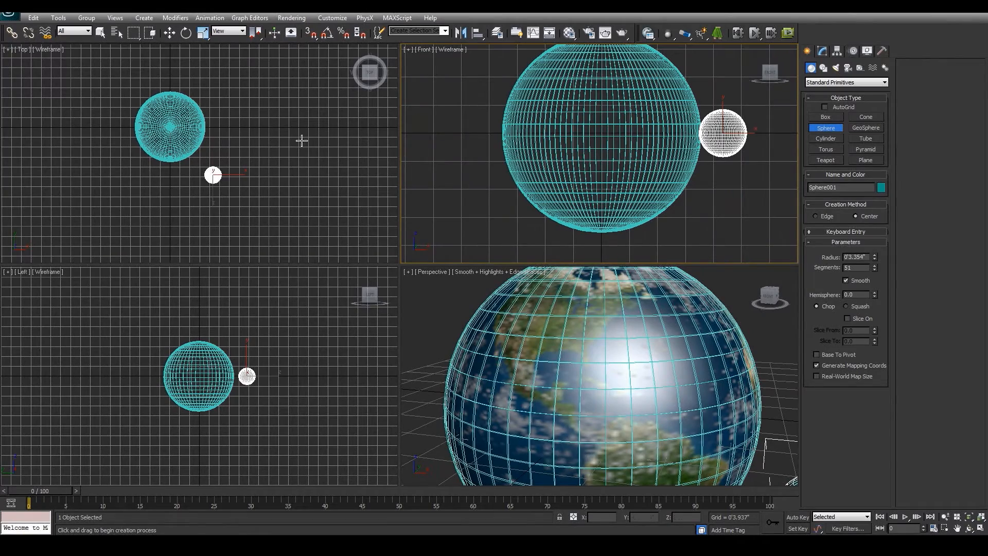
middle_click_drag(302, 141, 301, 143)
key("w")
left_click_drag(222, 166, 212, 170)
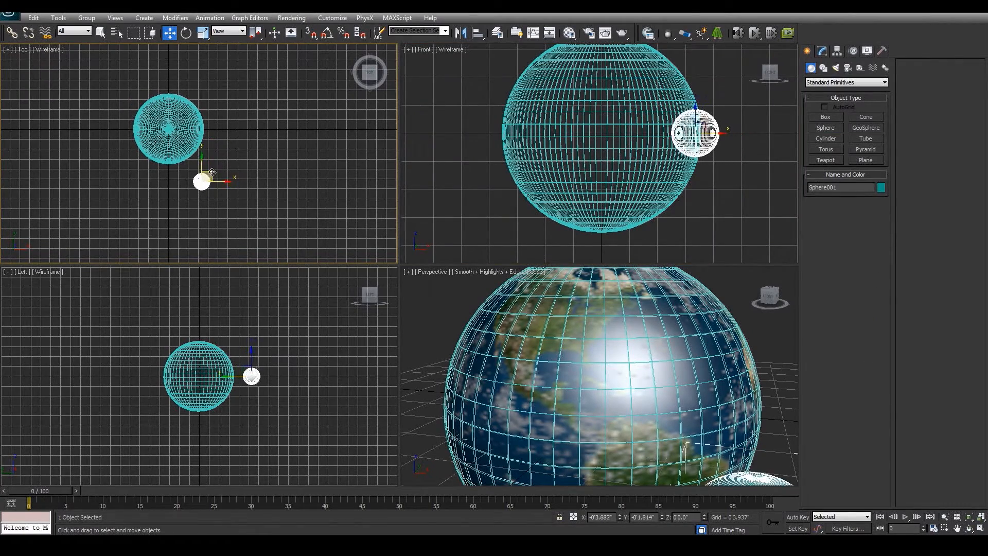
right_click(577, 369)
scroll(627, 381, "down", 5)
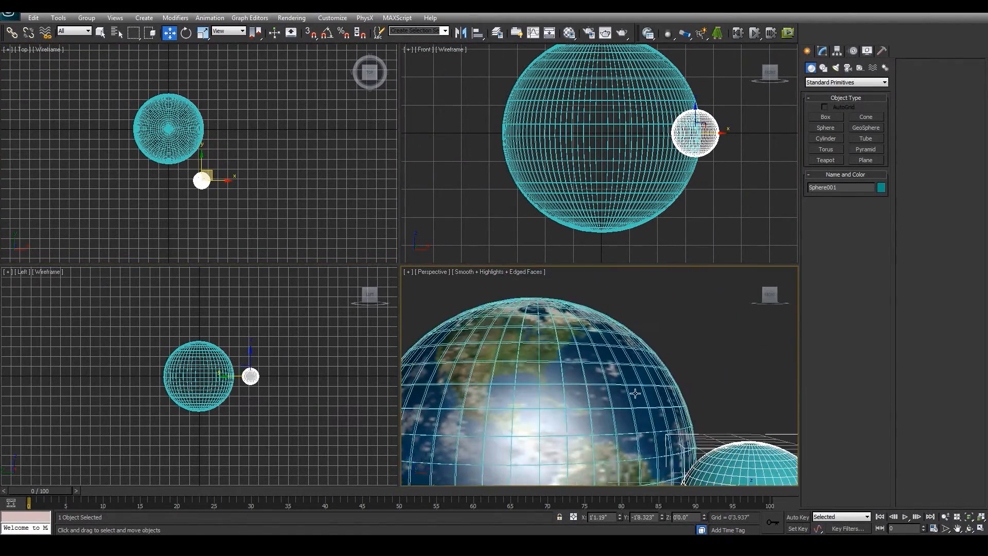
middle_click_drag(628, 381, 649, 384, "alt")
scroll(624, 357, "up", 2)
scroll(636, 368, "up", 3)
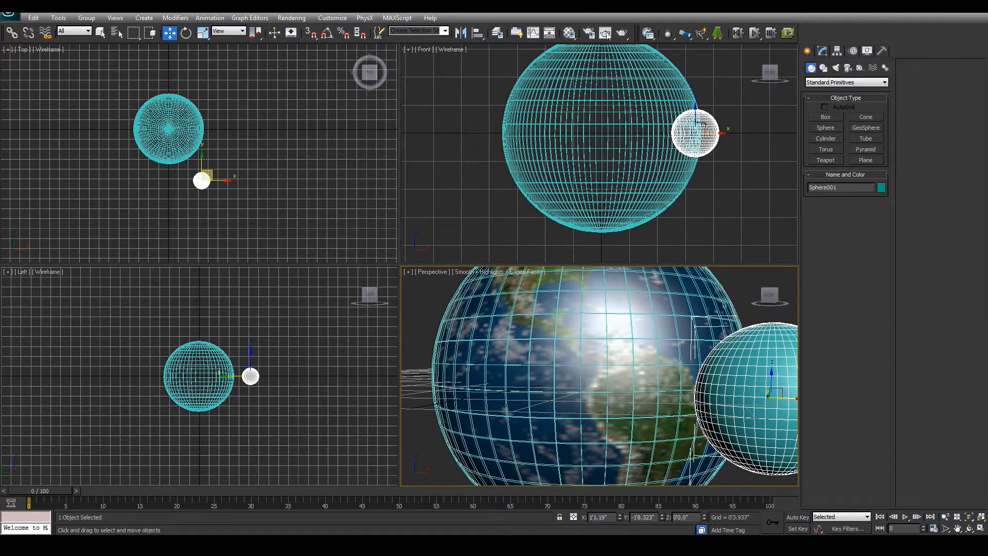
Render the Perspective view to check the untextured small sphere beside the Earth, and close the render windows.
left_click(588, 33)
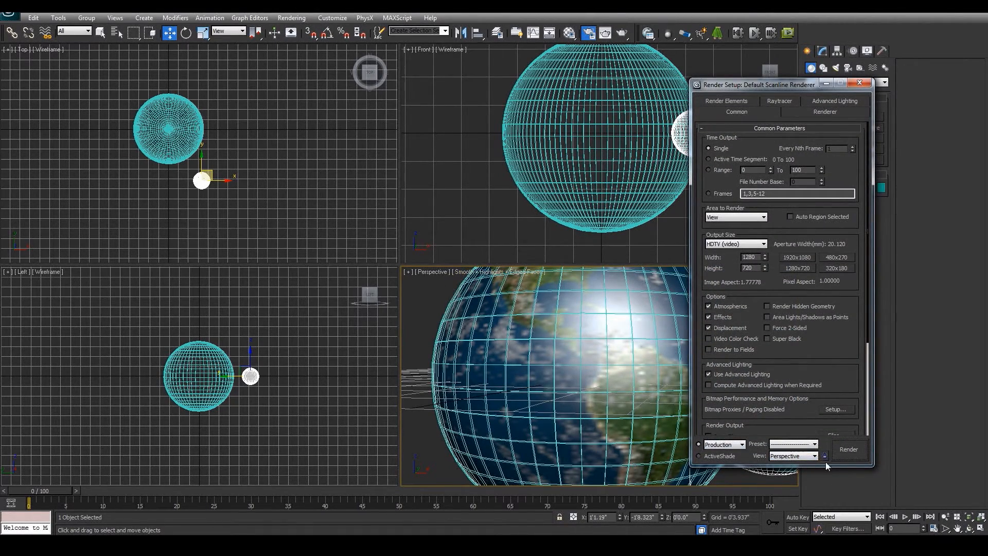
left_click(849, 449)
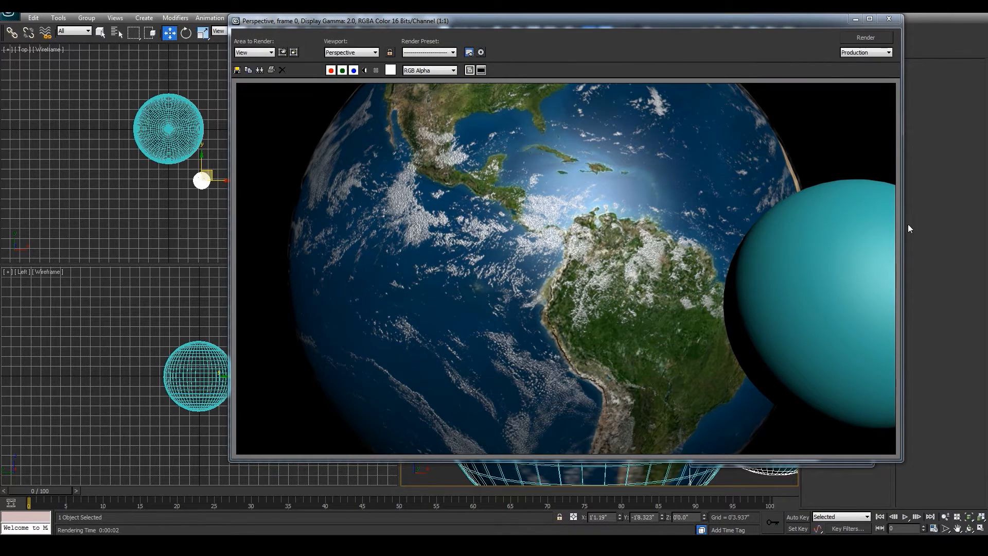
left_click(889, 18)
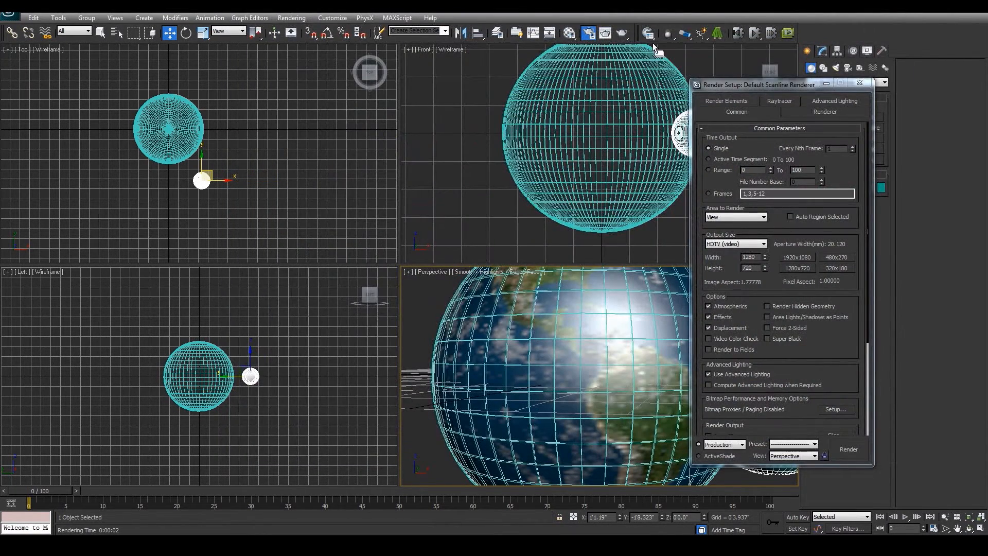
left_click(859, 83)
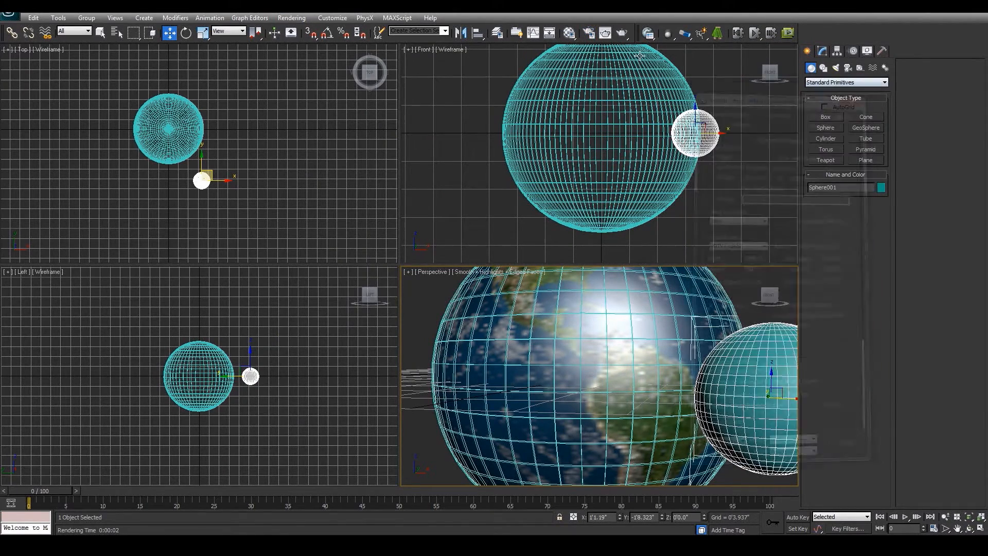
Name the third, unused material slot Moon and assign that material to the small sphere.
left_click(569, 33)
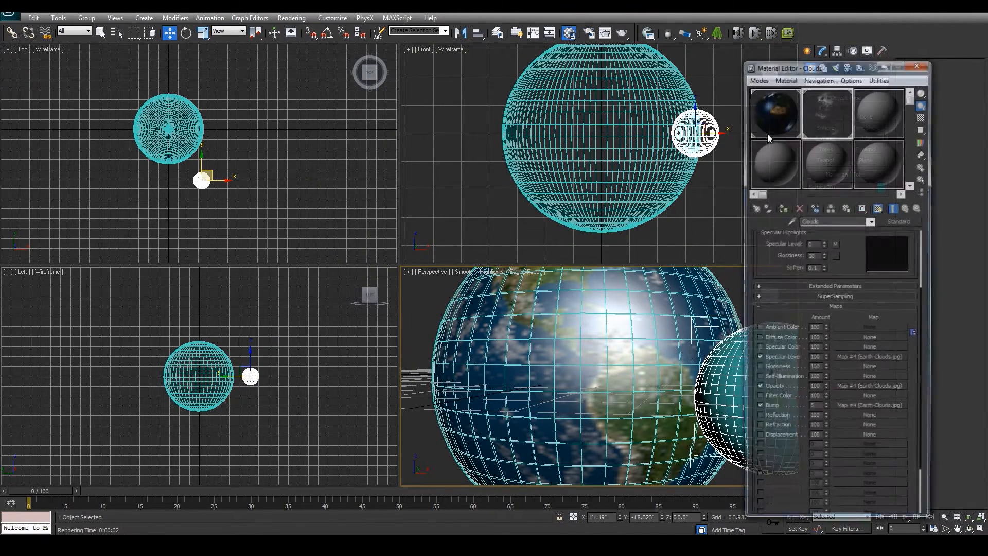
left_click(871, 104)
left_click(840, 219)
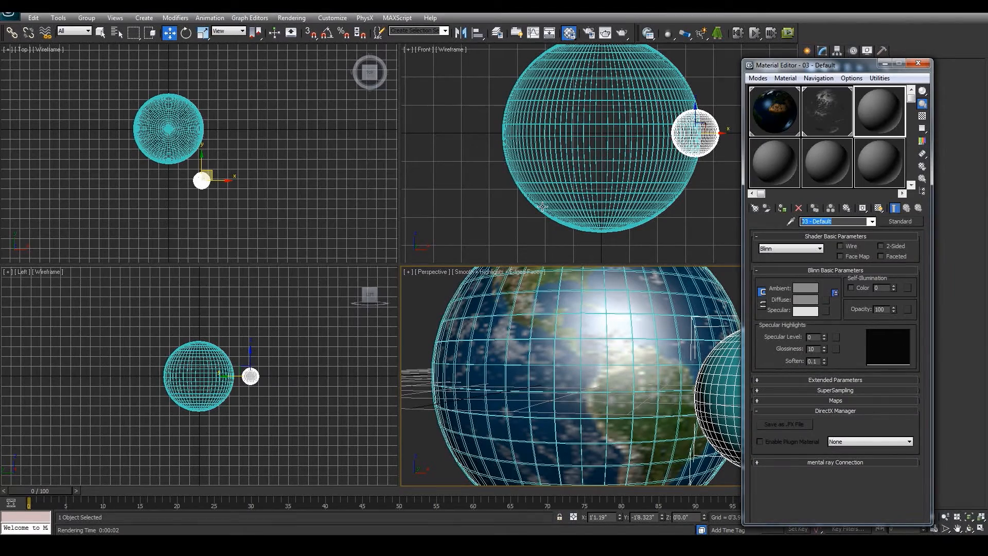
type("Moon")
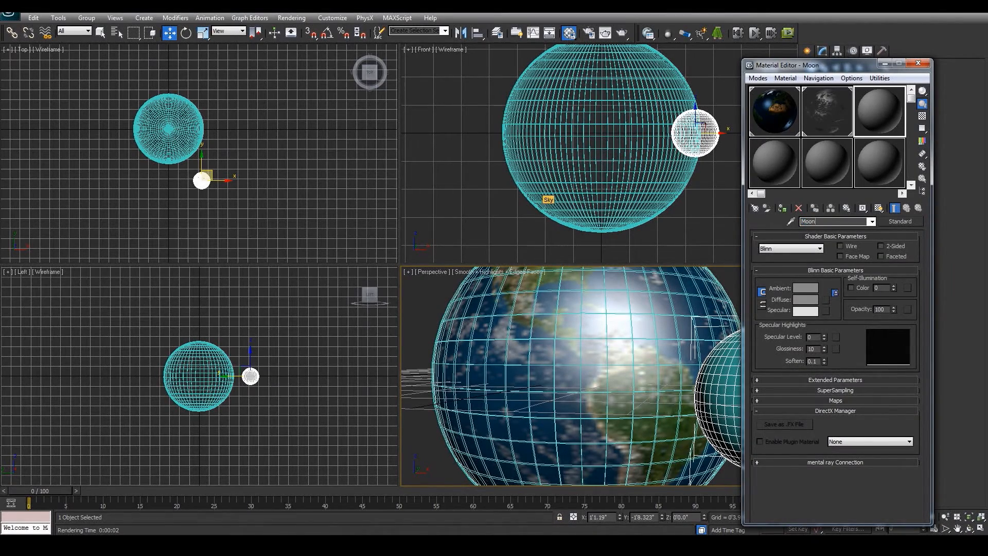
mouse_move(892, 131)
left_mouse_down()
mouse_move(848, 131)
mouse_move(725, 396)
left_mouse_up()
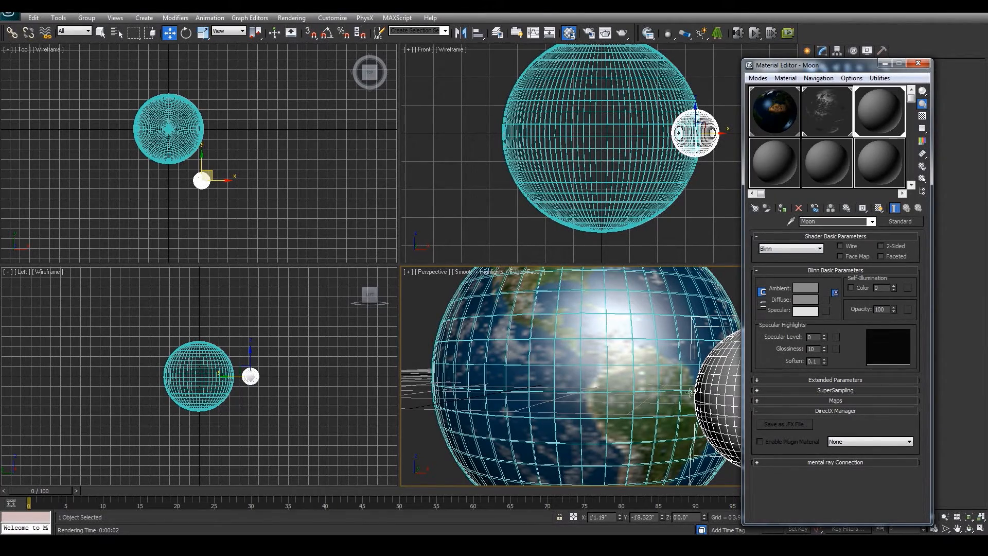
Load the bitmap Moon.tif from the Textures folder as the Moon material's Diffuse Color map, with the file filter set to All Files.
left_click(829, 401)
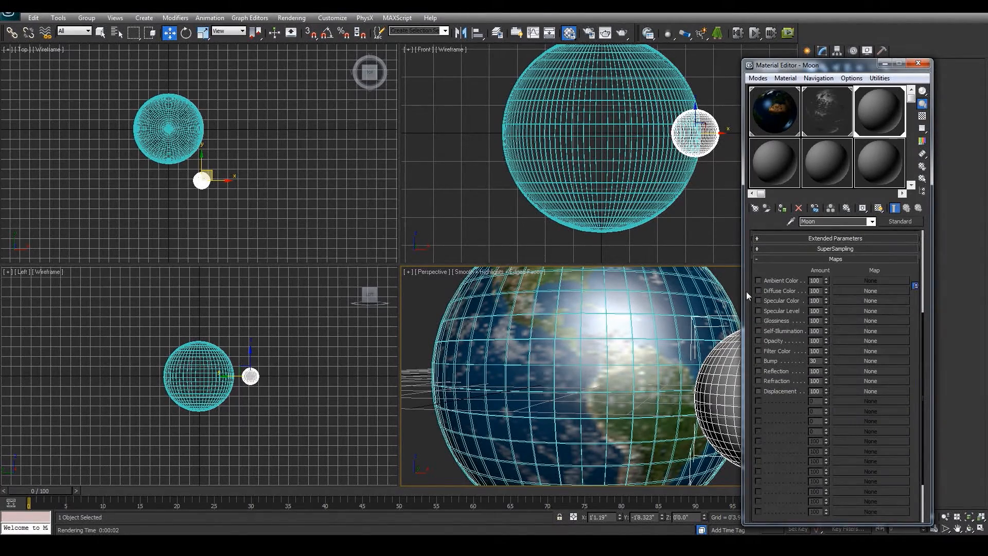
left_click(853, 290)
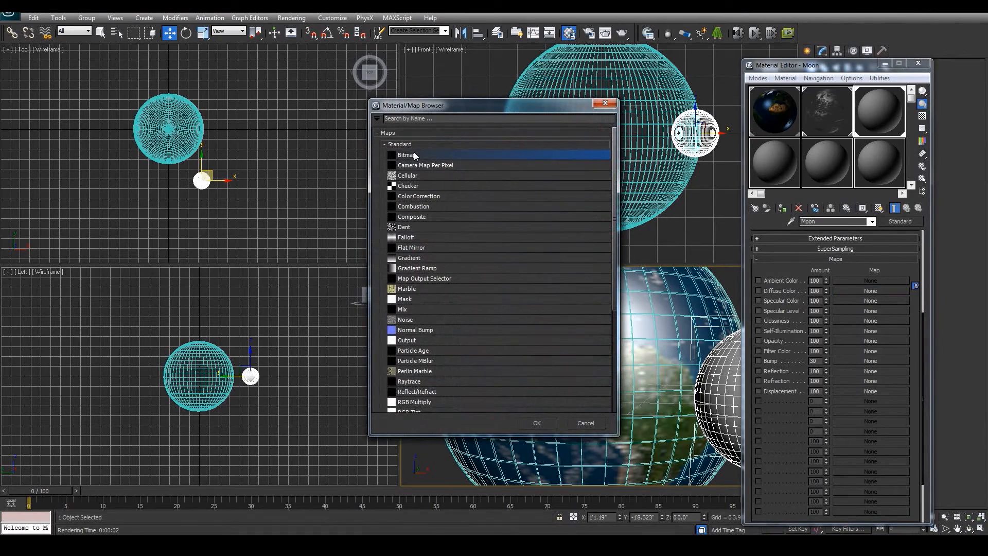
double_click(418, 155)
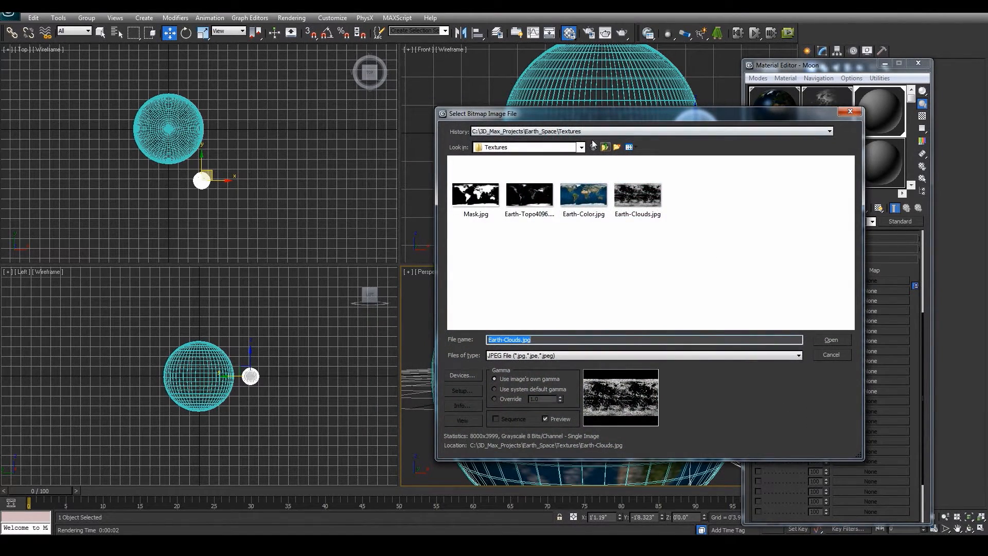
left_click(605, 148)
double_click(692, 186)
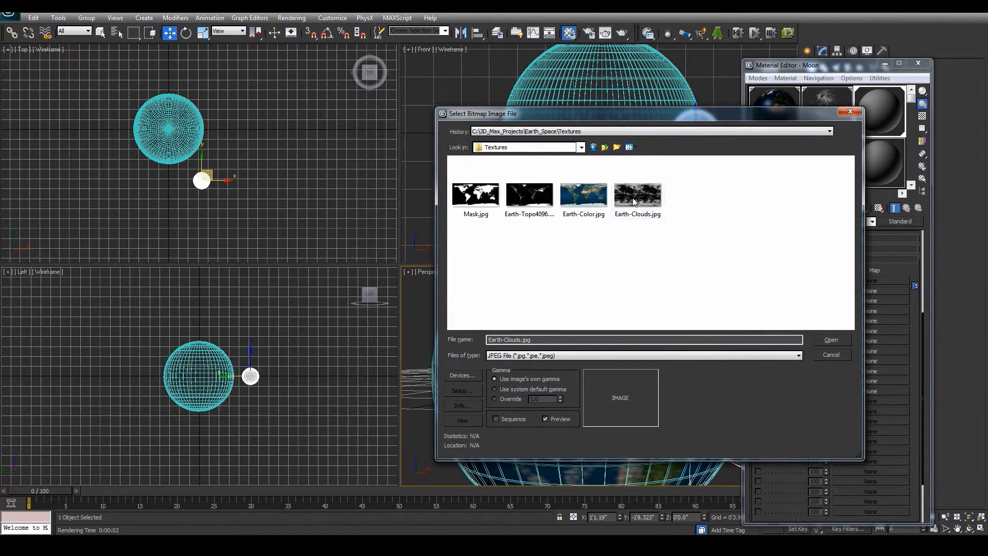
left_click(563, 355)
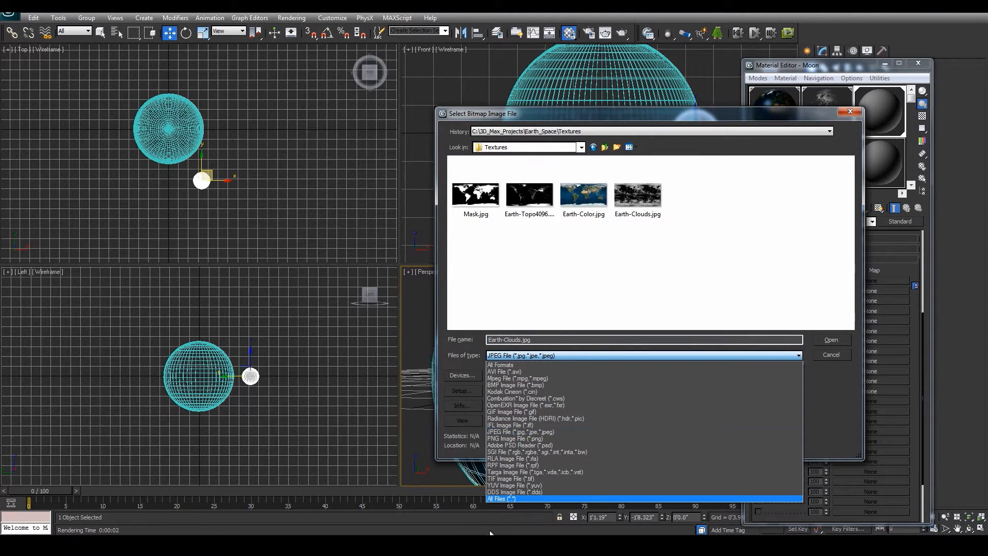
left_click(499, 499)
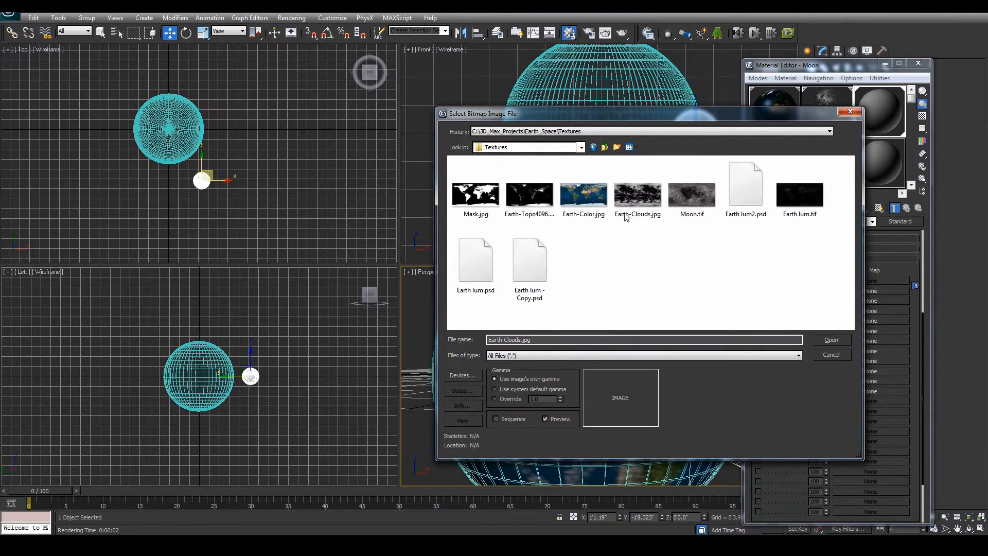
left_click(692, 190)
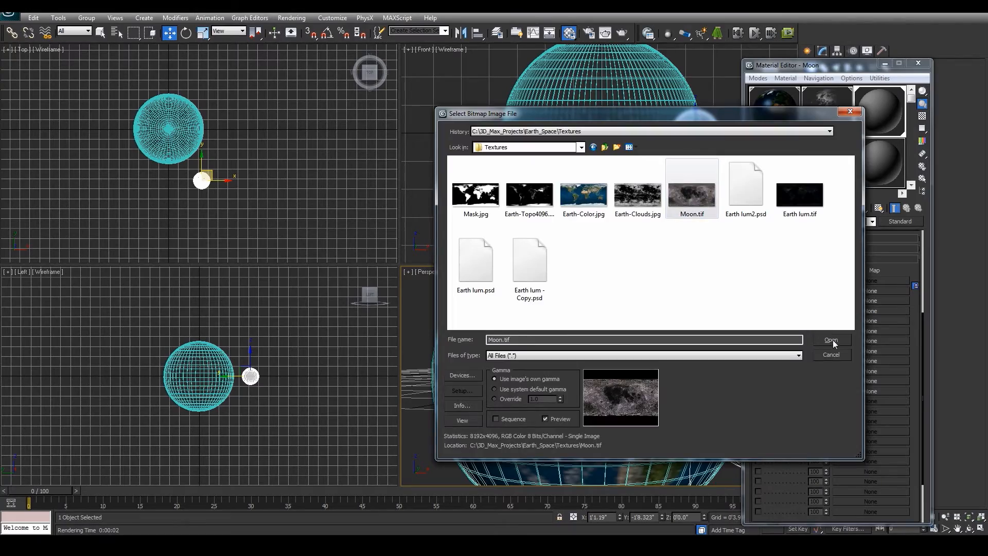
left_click(831, 340)
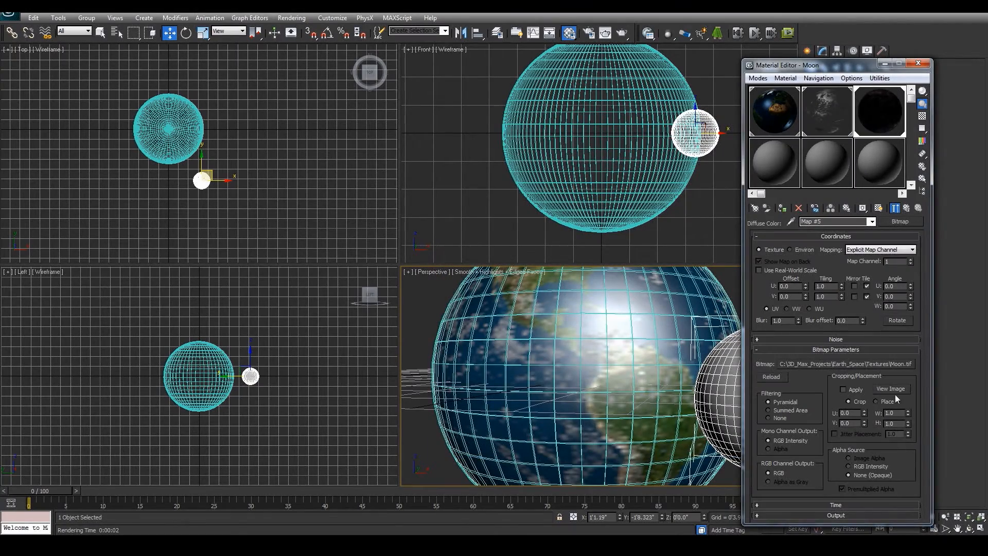
View the Moon.tif texture image, and close the image and the material editor.
left_click(895, 390)
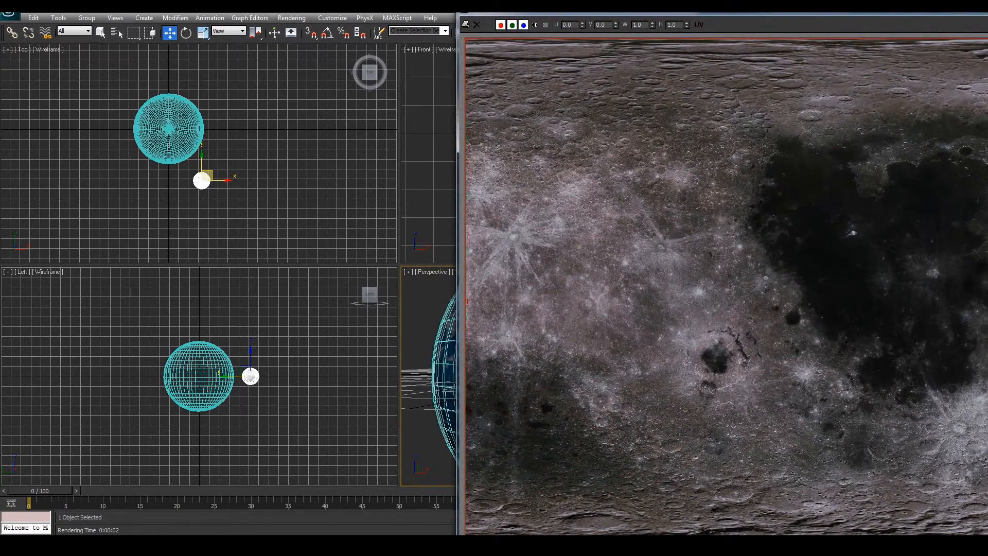
key("alt+F4")
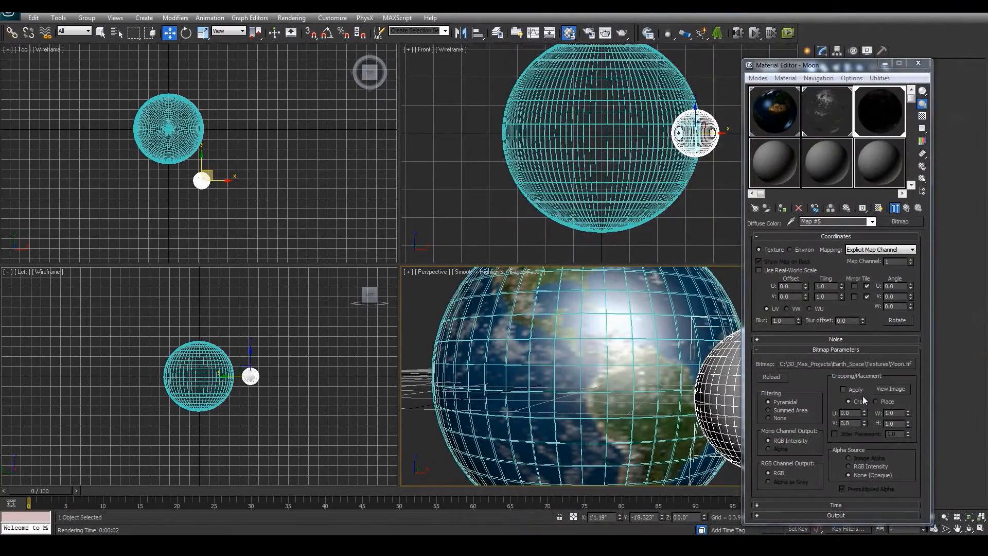
left_click(918, 63)
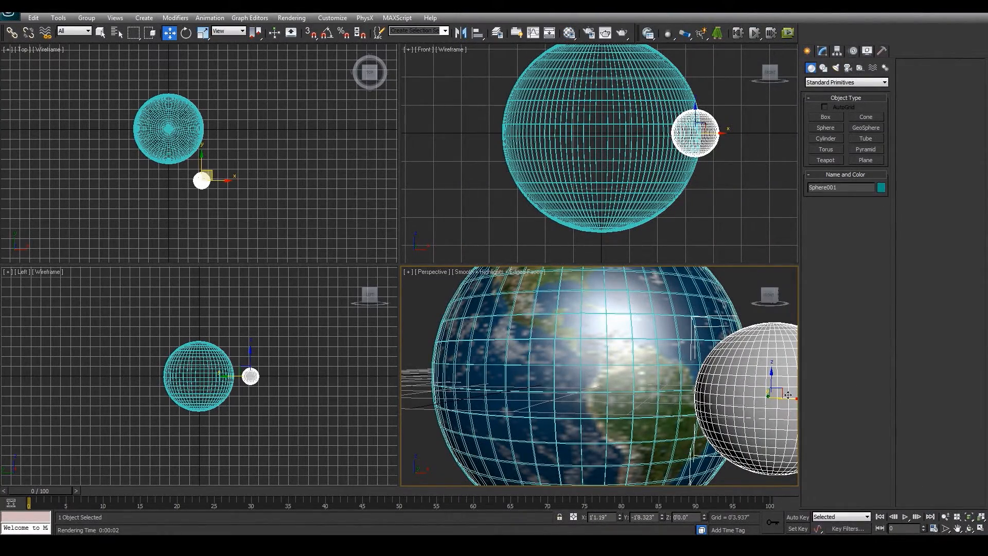
Render the Perspective view to check the Moon's diffuse texture, and close the render windows.
left_click(590, 34)
left_click(854, 447)
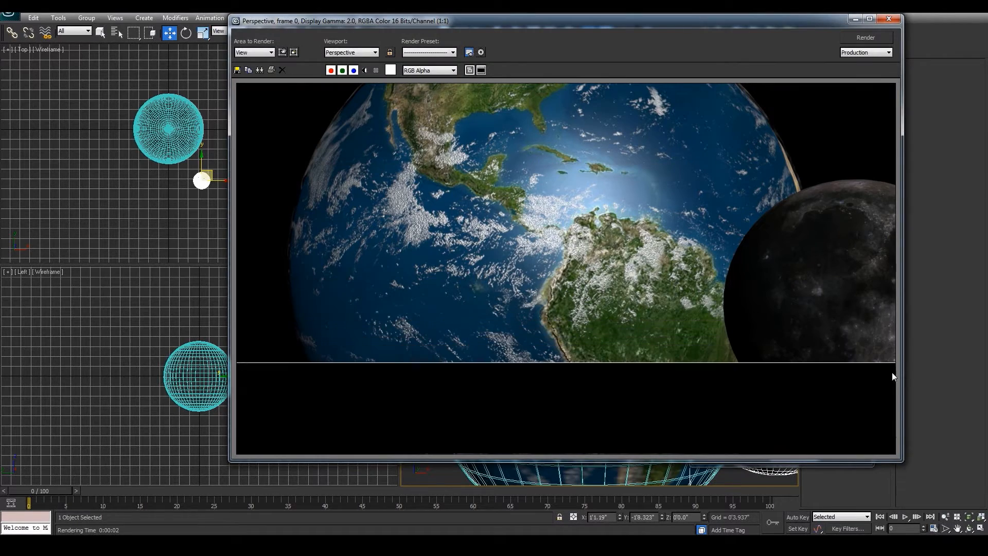
left_click(889, 20)
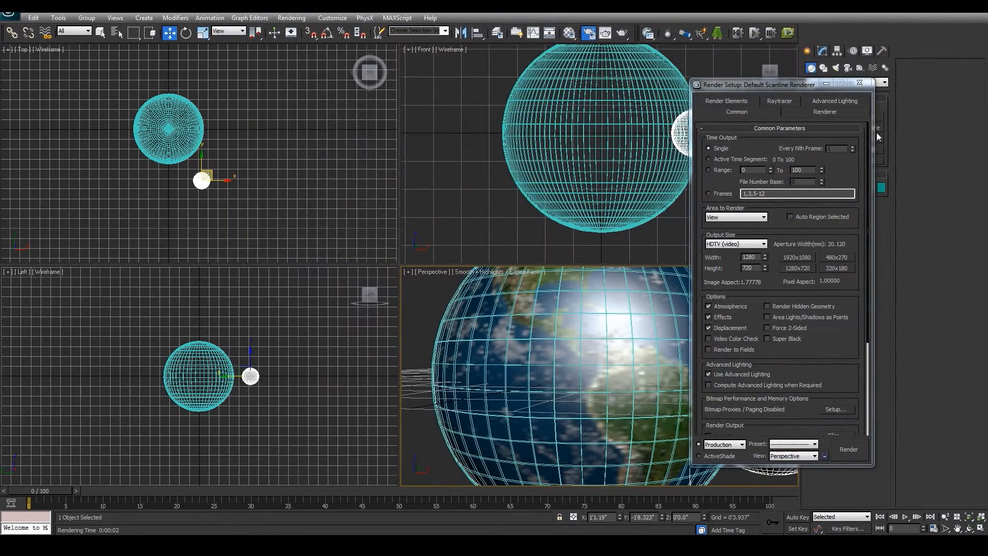
left_click(859, 85)
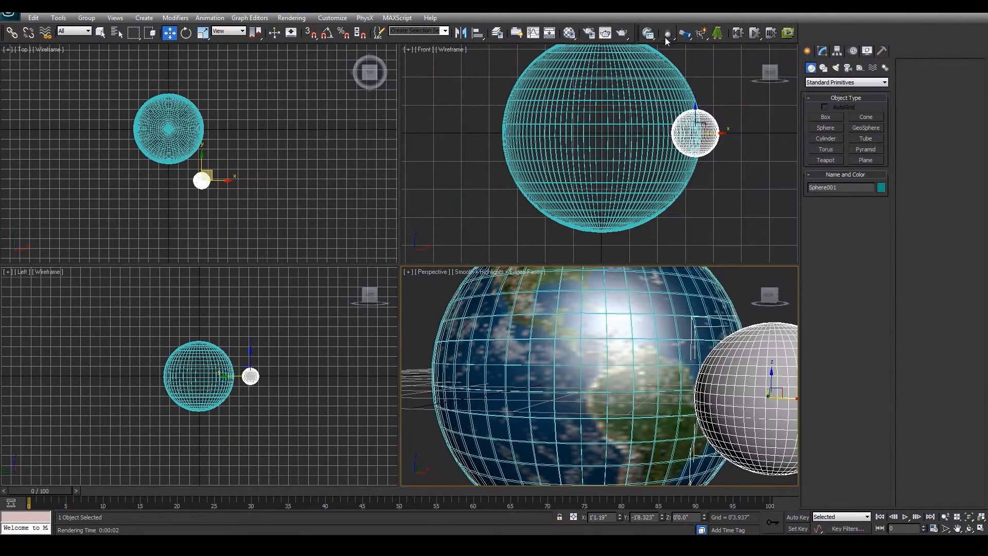
Copy the Moon material's Diffuse Color map to Bump as an instance and set the Bump amount to 11.
left_click(569, 33)
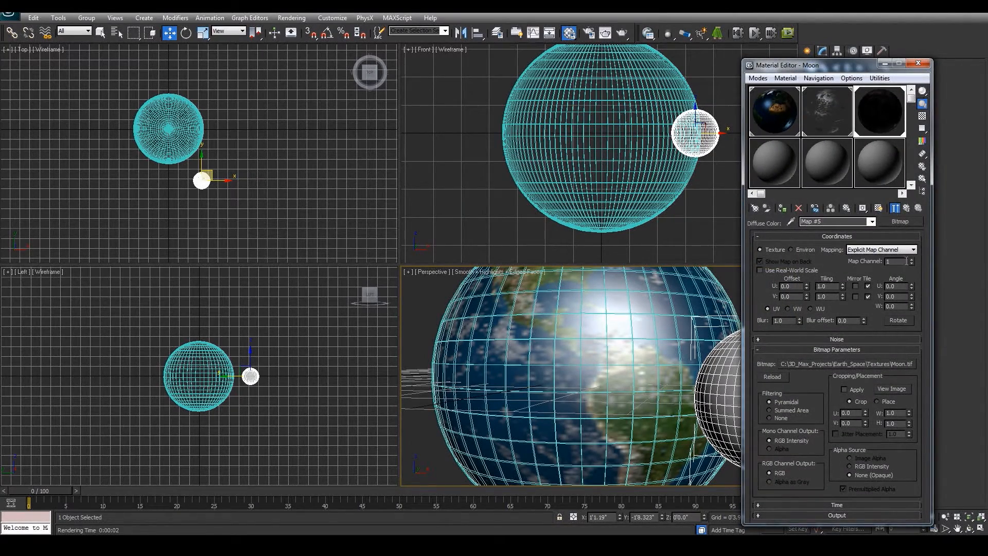
left_click(906, 208)
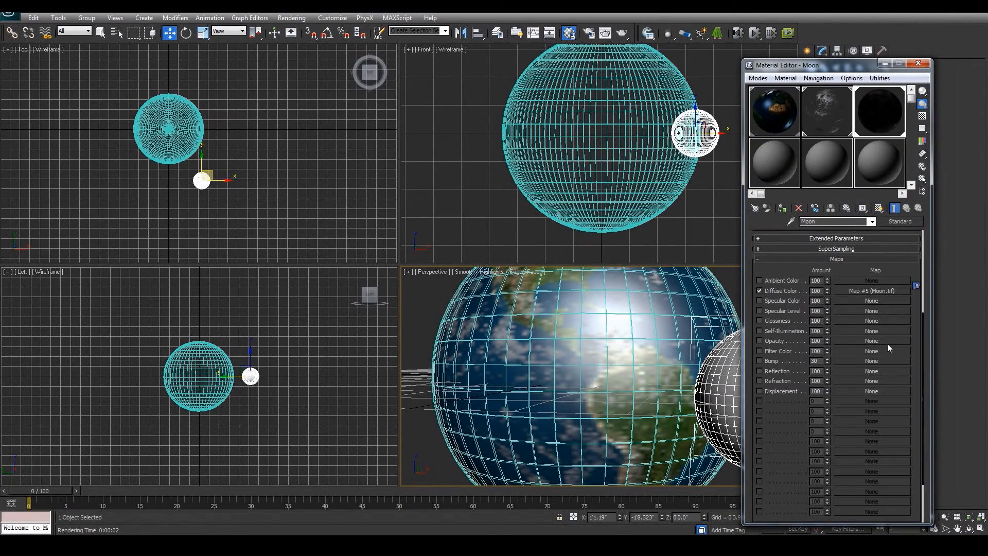
left_click_drag(860, 264, 862, 307)
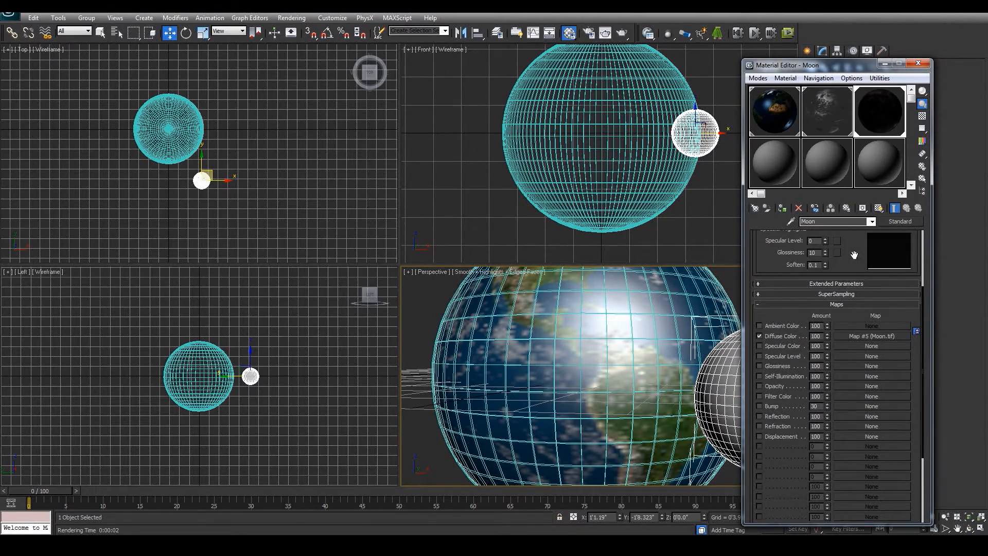
left_click_drag(854, 256, 852, 357)
scroll(870, 402, "down", 3)
left_click_drag(848, 392, 870, 425)
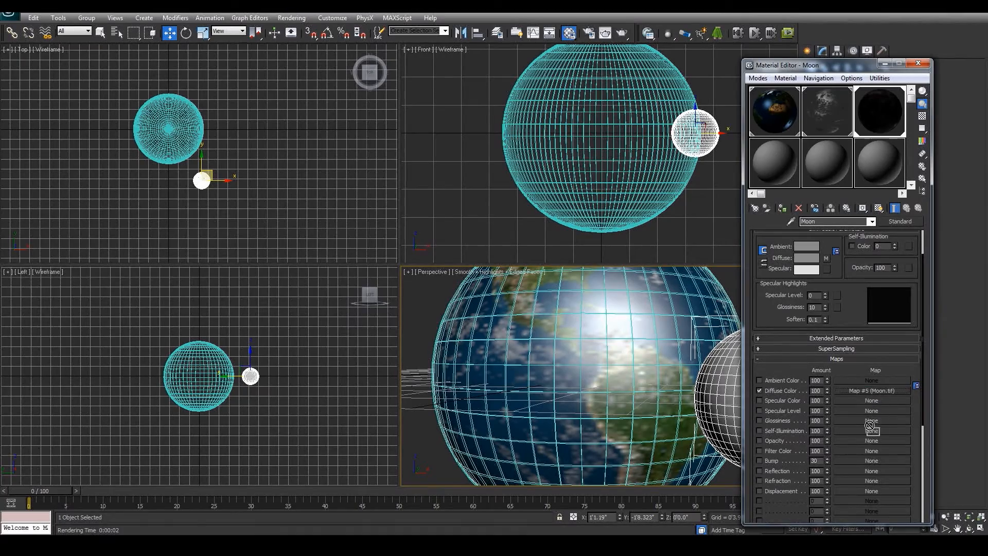
left_click_drag(857, 460, 857, 460)
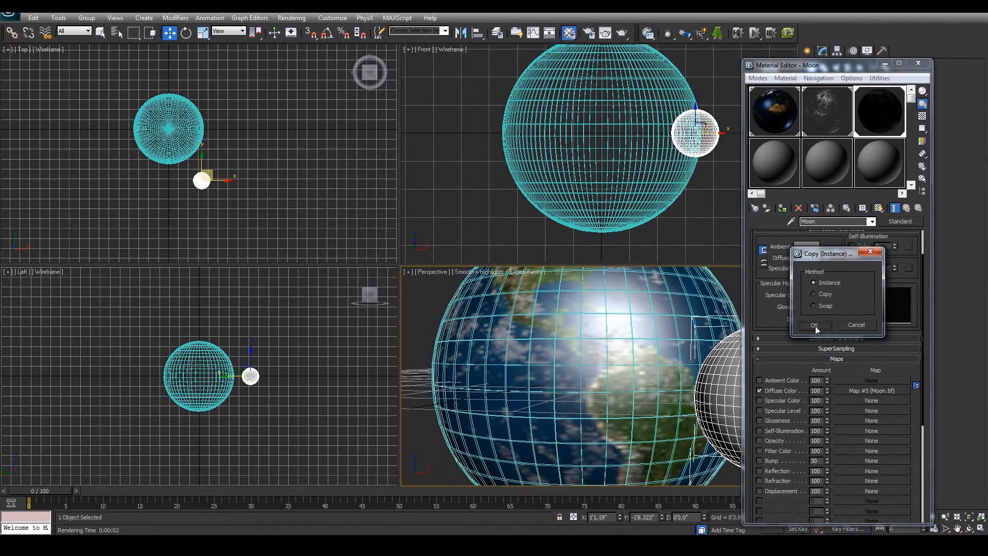
left_click(815, 325)
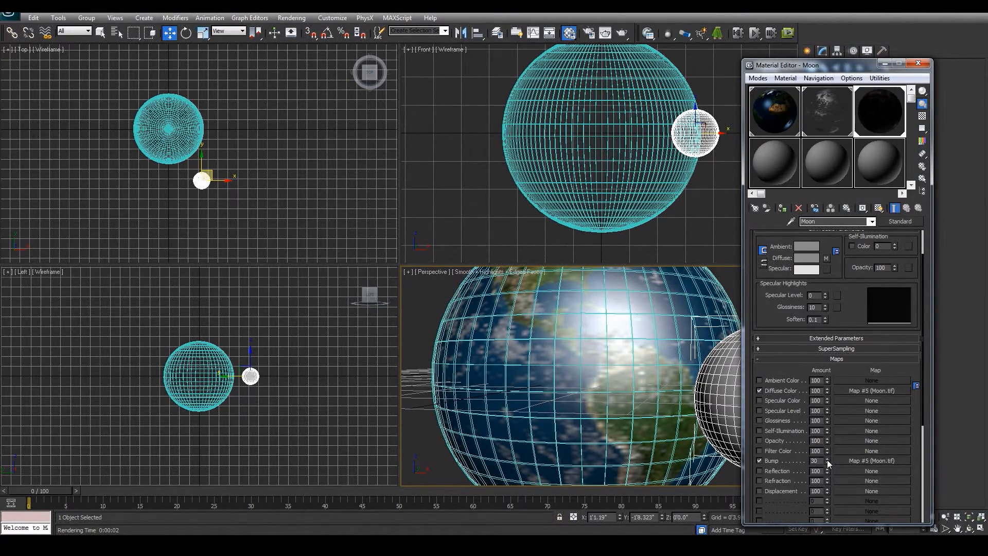
left_click_drag(827, 461, 830, 469)
Copy the Moon.tif map to Specular Color as an instance, and adjust the Moon material's specular level and glossiness.
left_click_drag(847, 400, 848, 400)
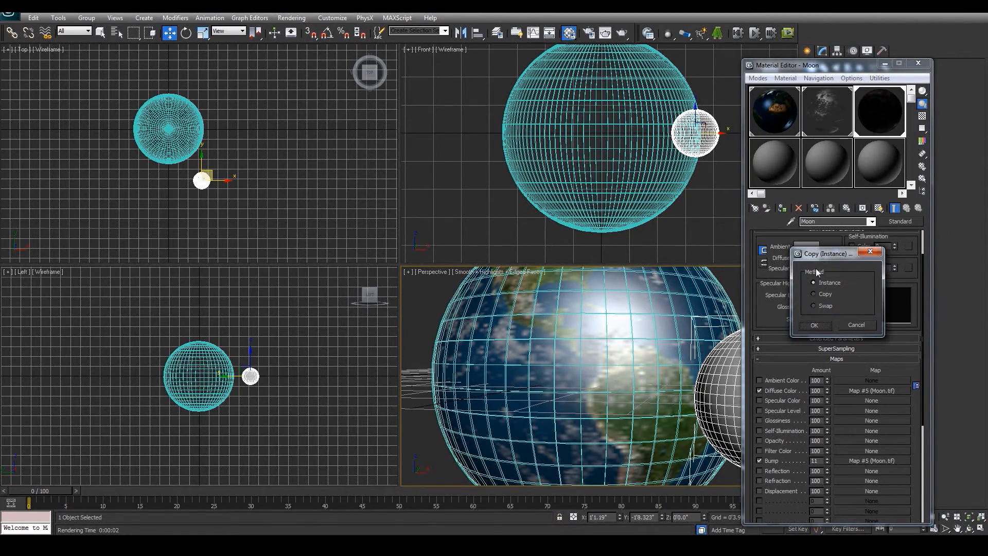
left_click(814, 325)
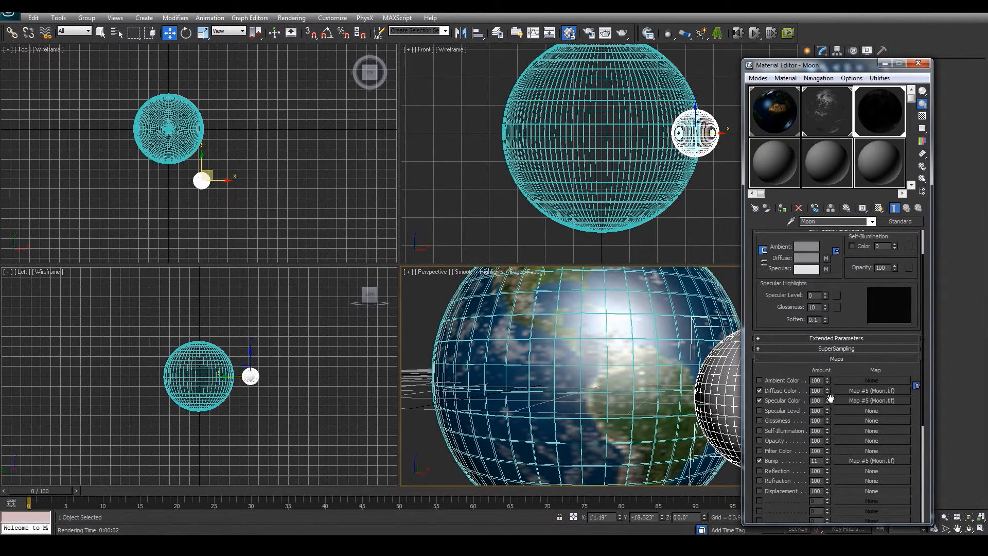
mouse_move(827, 399)
left_mouse_down()
mouse_move(830, 421)
mouse_move(827, 390)
left_mouse_up()
left_click_drag(826, 295, 825, 304)
left_click_drag(825, 309, 826, 303)
mouse_move(825, 306)
left_mouse_down()
mouse_move(821, 283)
mouse_move(826, 308)
left_mouse_up()
Render the Perspective view to check the Moon's bump and specular maps, and close the rendered image.
left_click(589, 34)
left_click(864, 450)
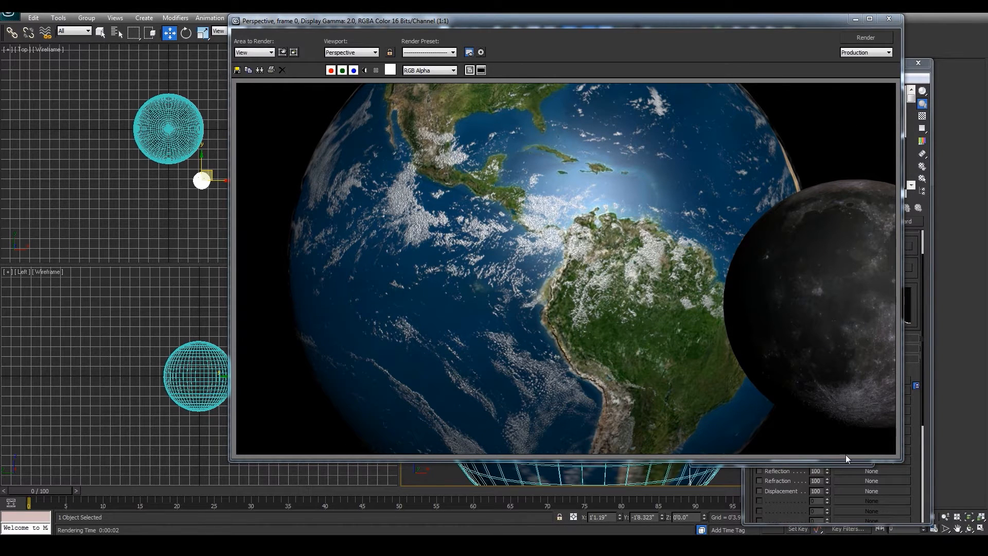
left_click(888, 20)
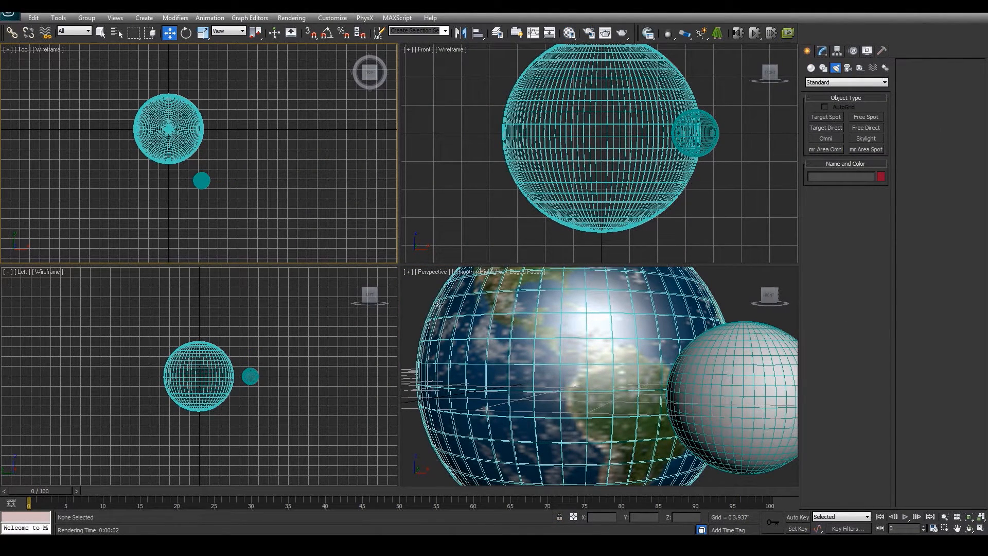
Set the view to render to Perspective, render the reframed Earth and Moon, and close the rendered image.
left_click(588, 34)
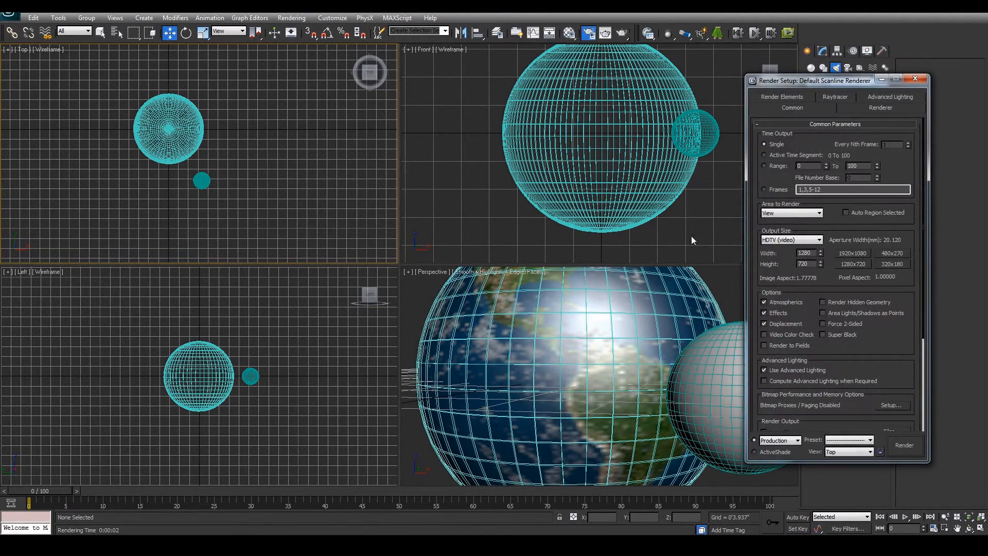
left_click(858, 453)
left_click(842, 480)
left_click(911, 448)
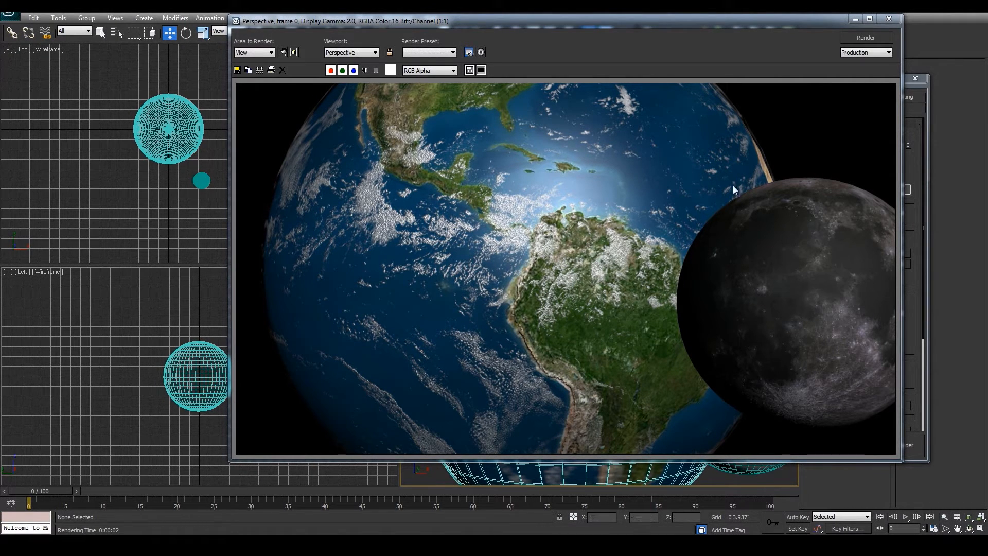
left_click(899, 19)
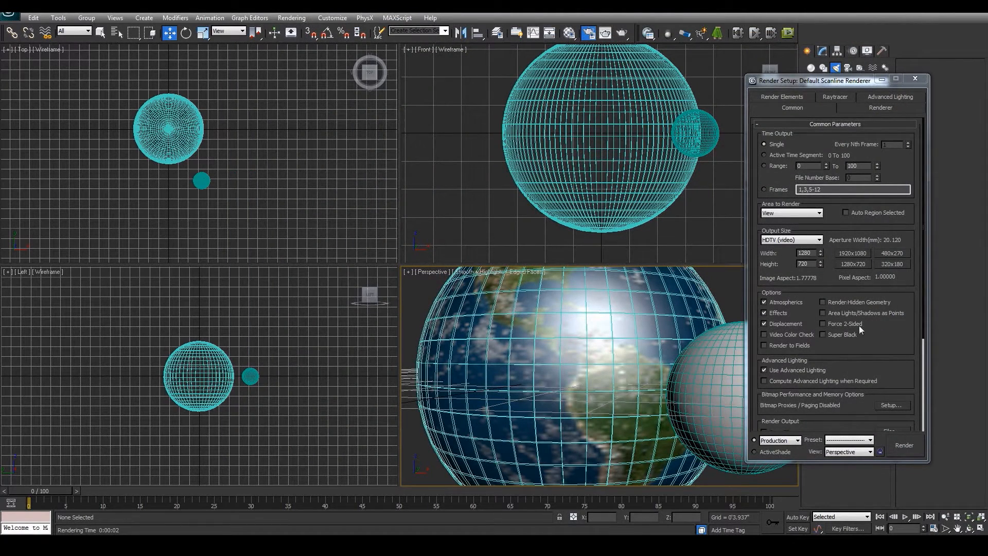
Create a standard target spotlight beside the Earth in the Top view, aimed at the Earth's center from about 4'3" away.
left_click(915, 78)
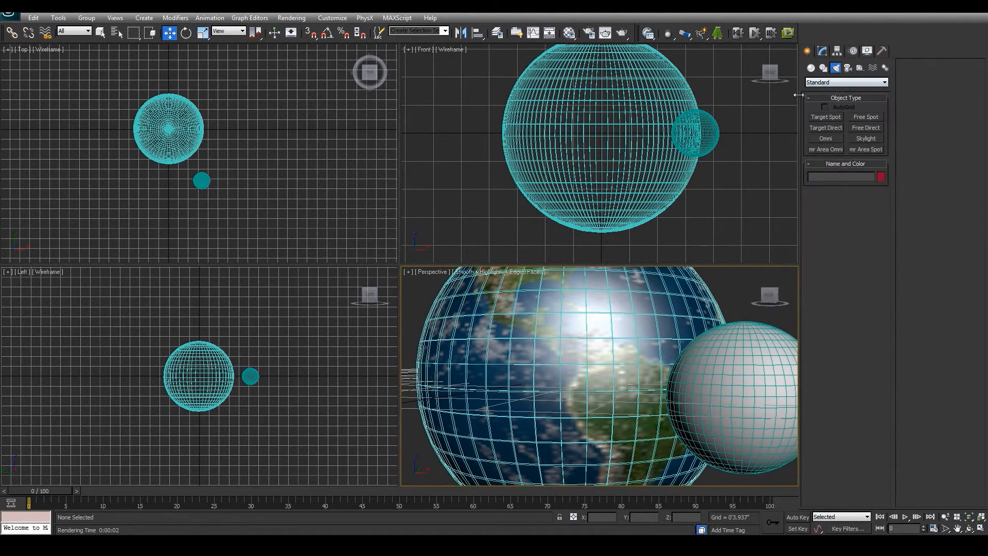
left_click(834, 117)
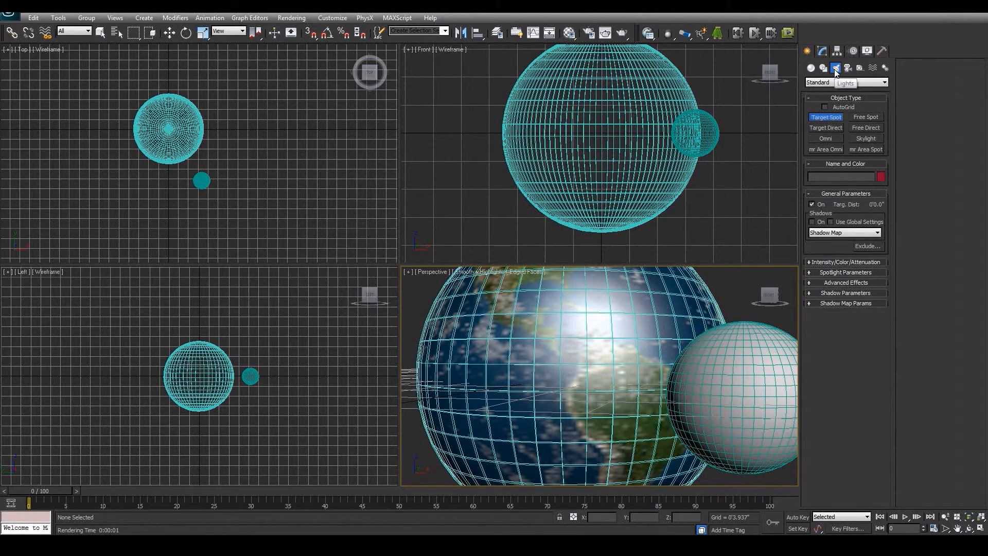
left_click(829, 83)
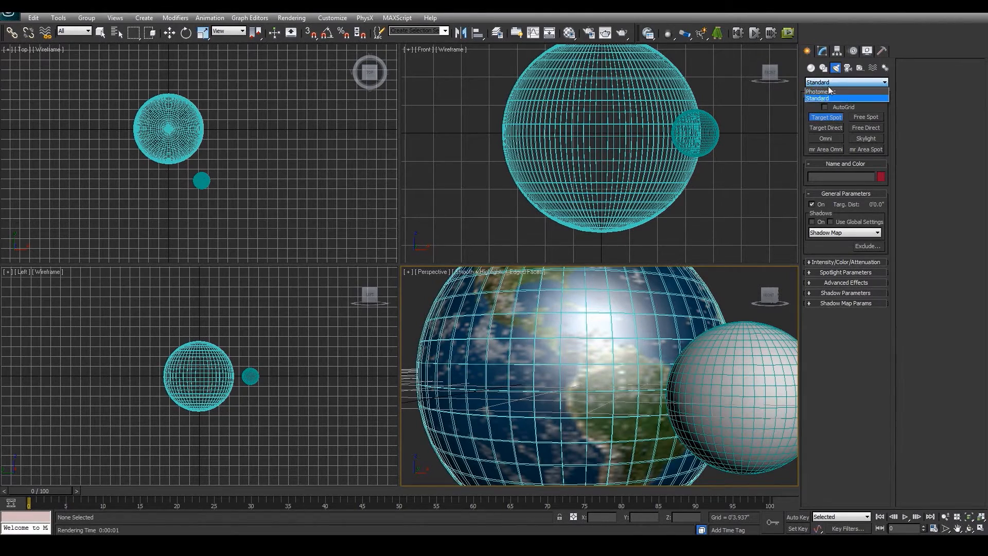
left_click(822, 98)
left_click_drag(46, 126, 169, 128)
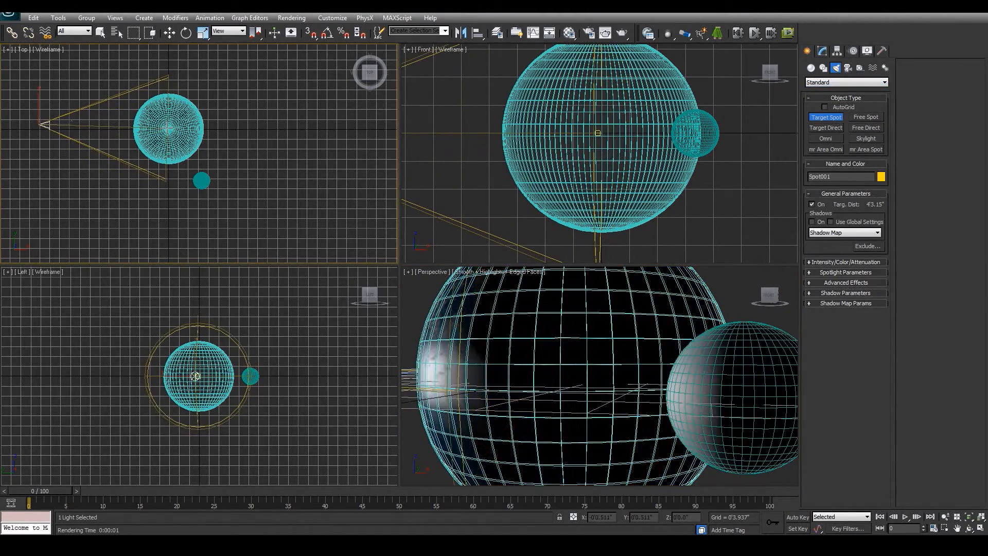
Move the spotlight in the Top view to about X -3'9.6", Y -1'11.6", keeping its target on the Earth.
left_click(100, 33)
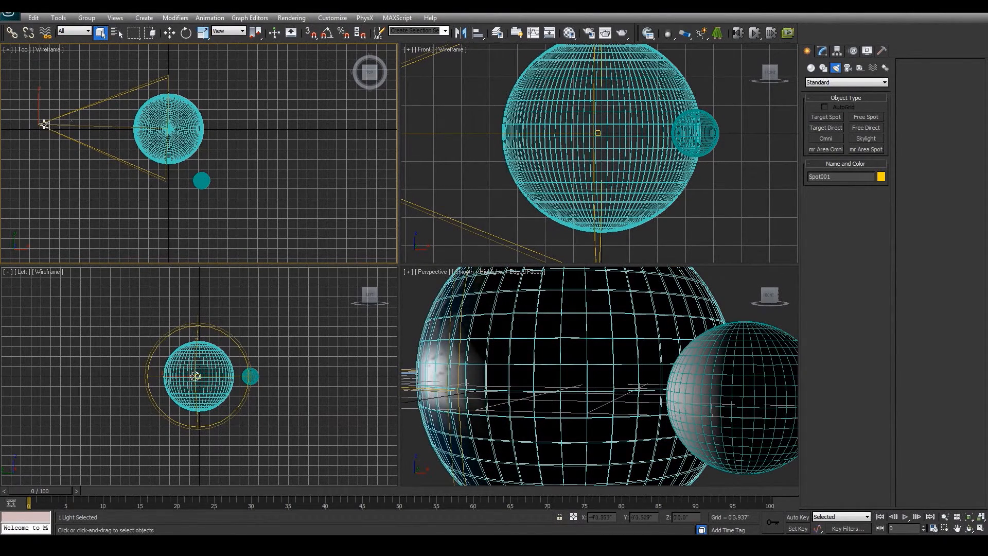
key("w")
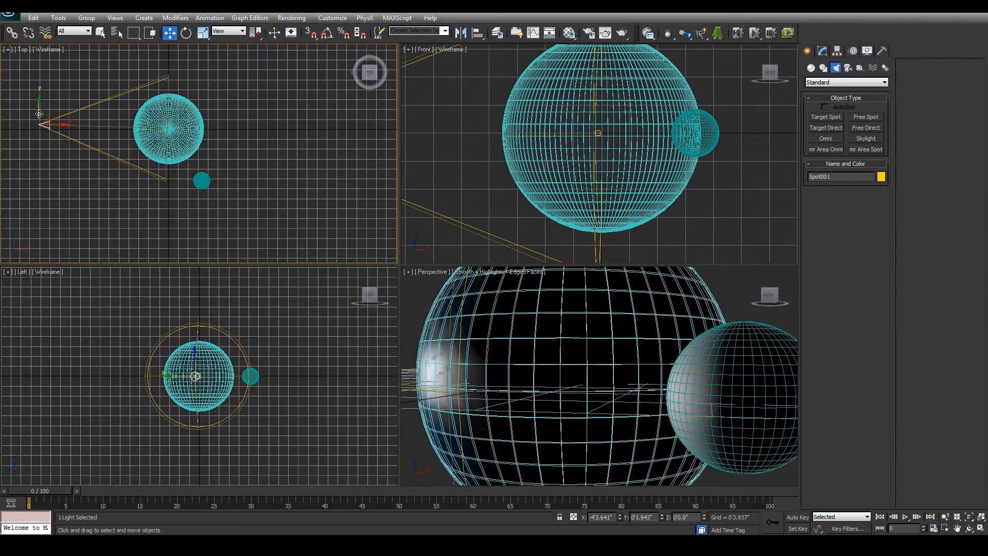
left_click_drag(45, 124, 59, 183)
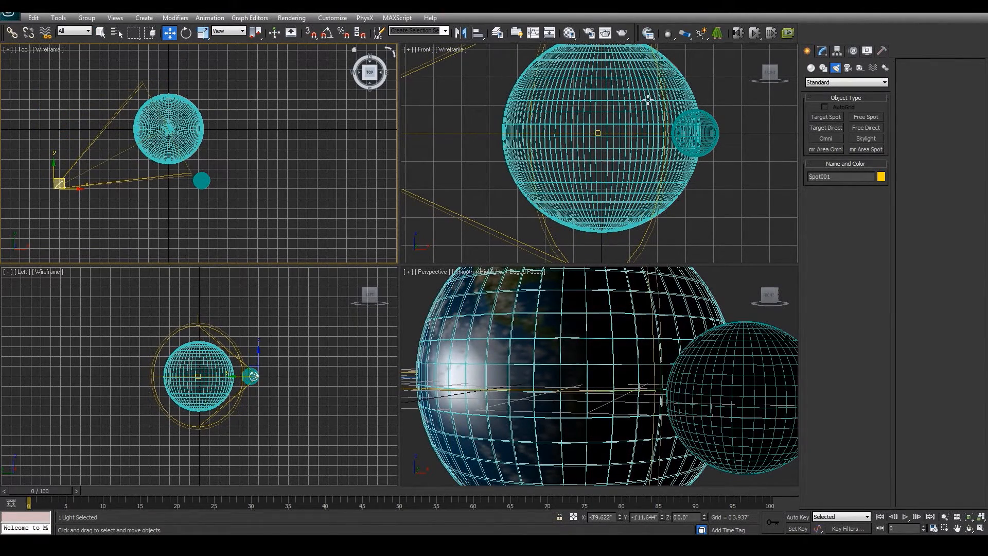
Set the view to render to Perspective, render the spotlit scene, and close the rendered image and the render settings.
left_click(588, 33)
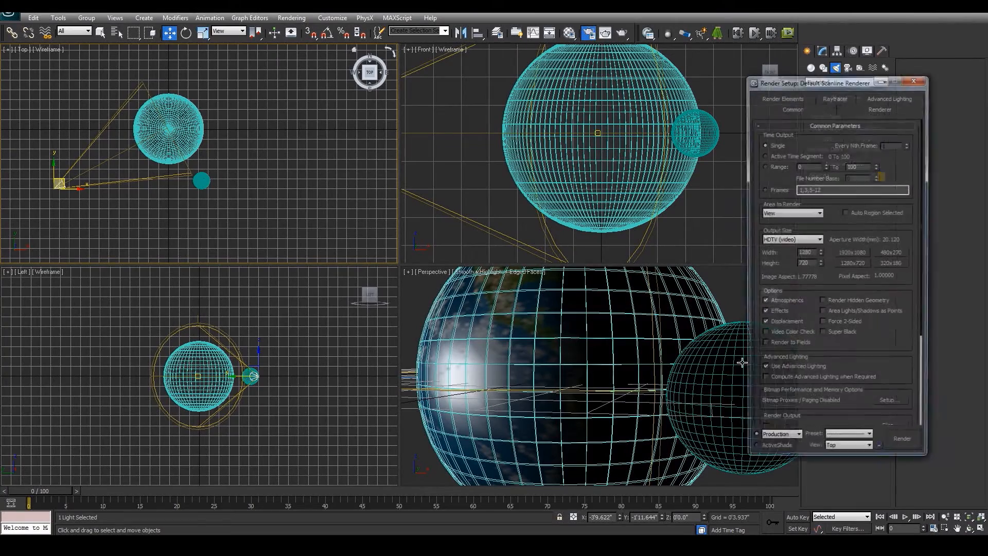
left_click(869, 451)
left_click(847, 476)
left_click(904, 445)
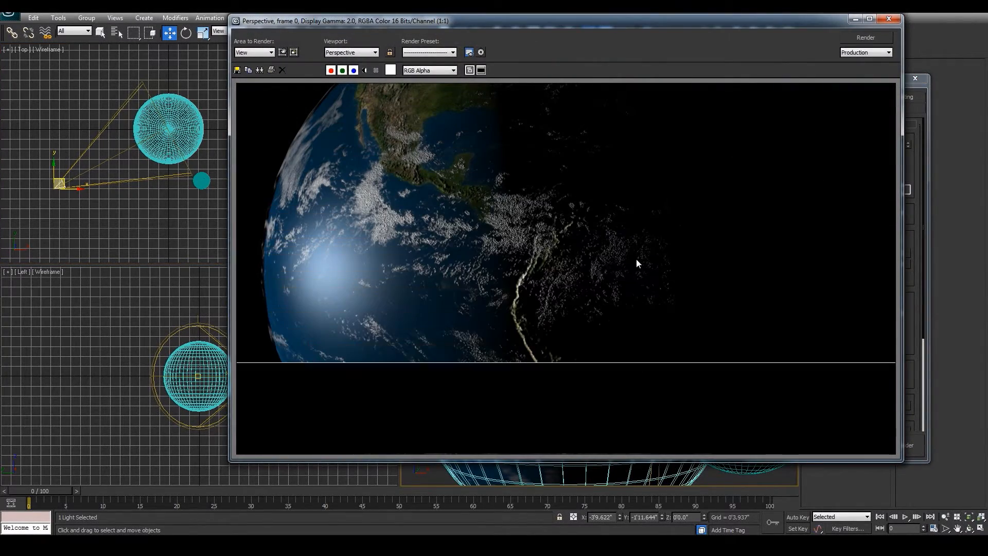
left_click(890, 21)
left_click(915, 78)
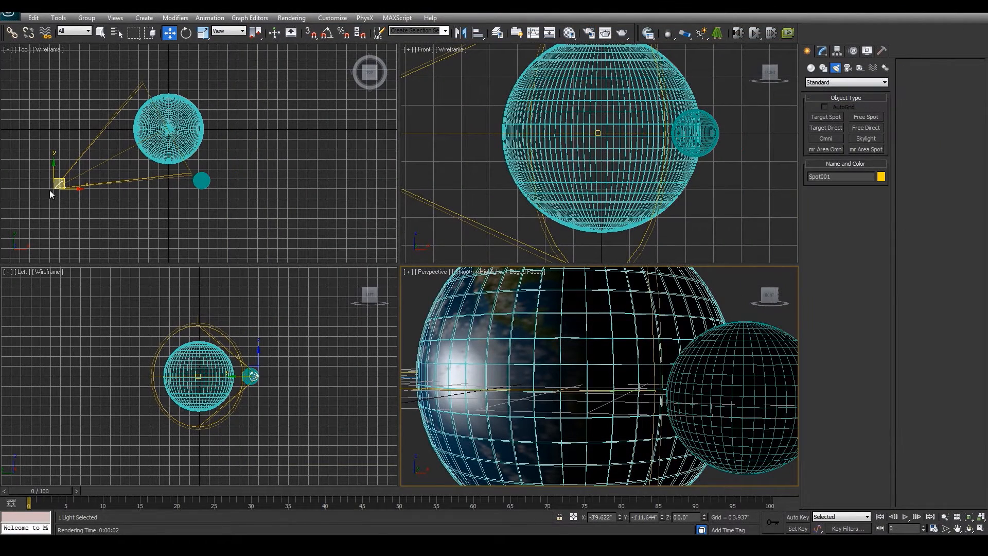
Set the spotlight's hotspot to 61.2 and falloff to 81.1, and check the wider cone with a Perspective render.
left_click(819, 52)
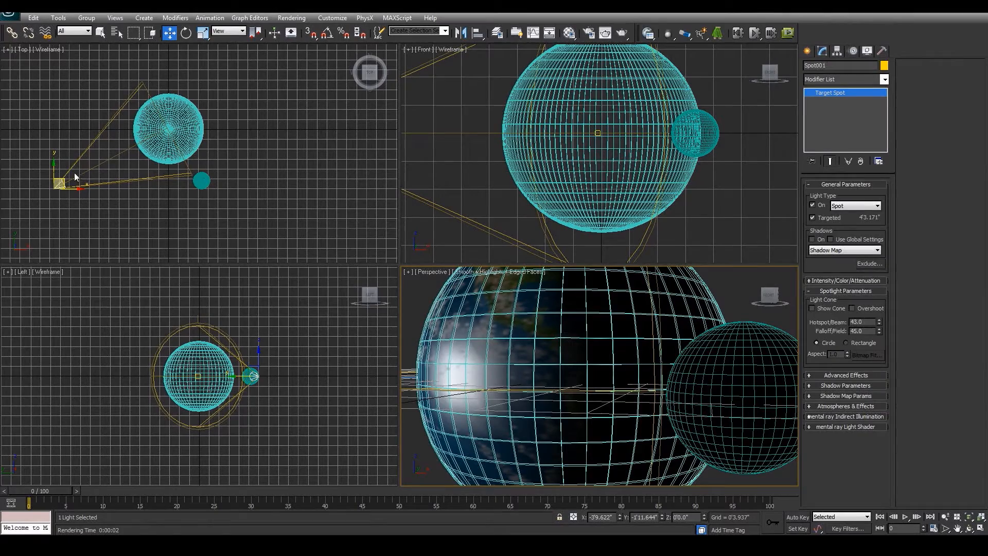
left_click_drag(879, 320, 875, 229)
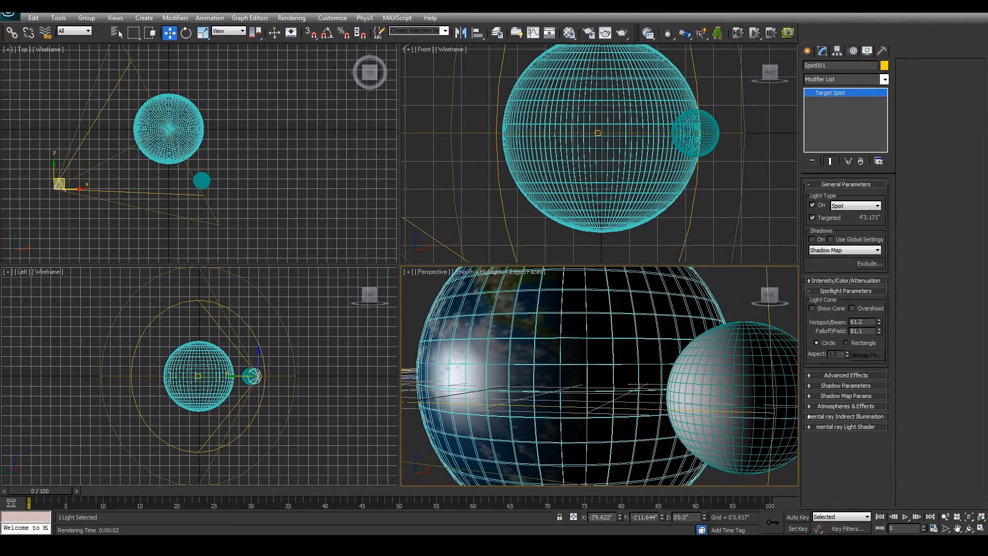
left_click(573, 37)
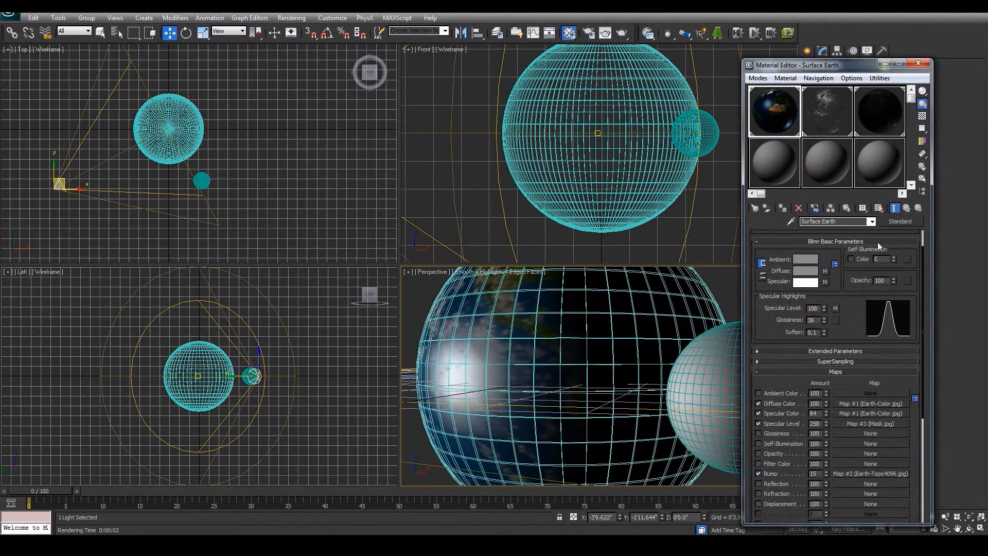
left_click(588, 32)
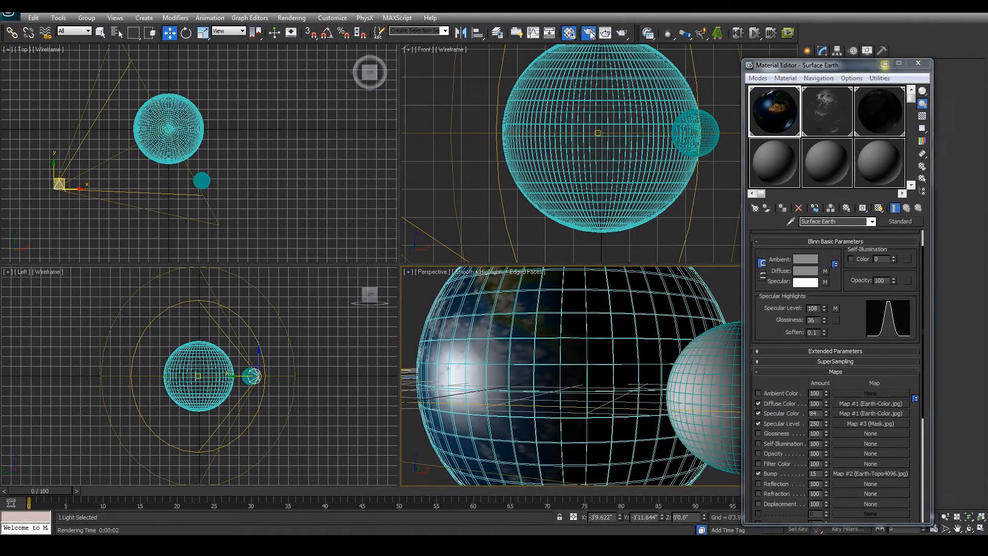
left_click(902, 444)
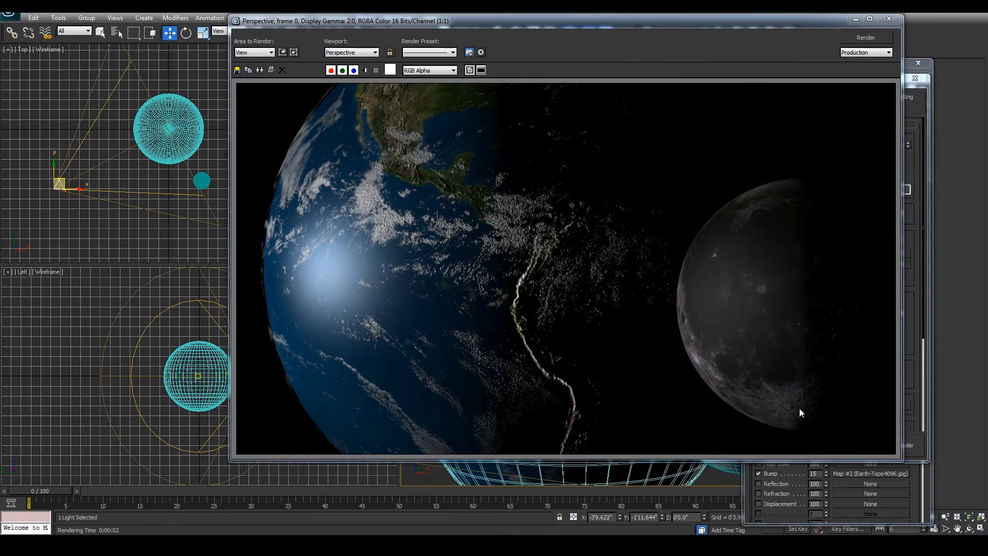
left_click(888, 19)
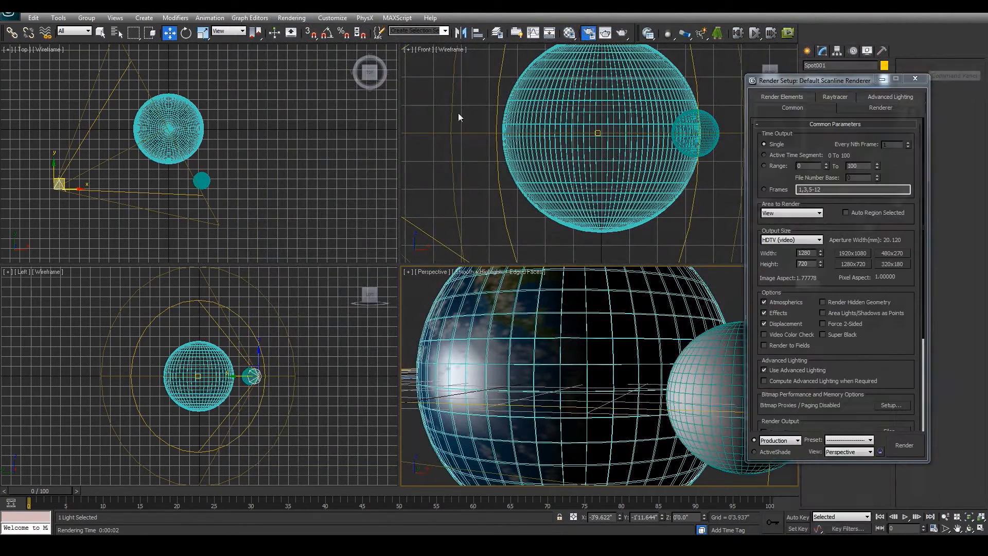
Reposition the spotlight in the Top view to about X -4'1.6", Y -1'5.3".
left_click_drag(68, 189, 53, 168)
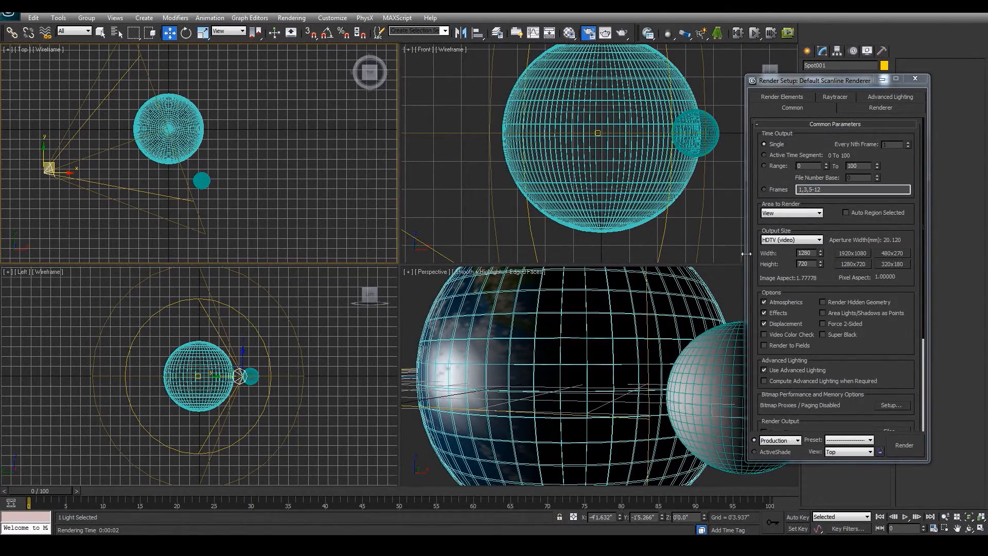
Assign the Earth lum.tif bitmap from the Textures folder to the Surface Earth material's Self-Illumination map.
left_click(569, 34)
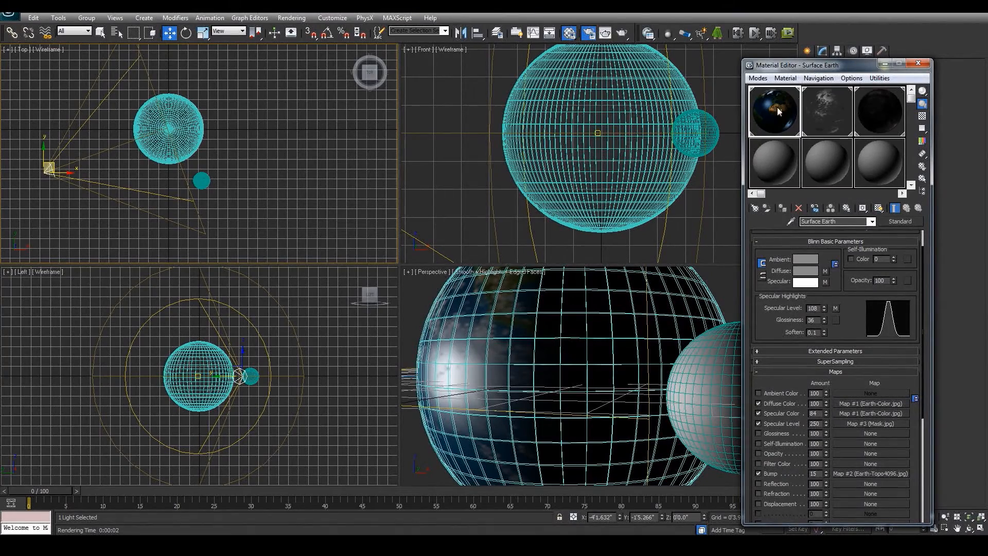
left_click(871, 222)
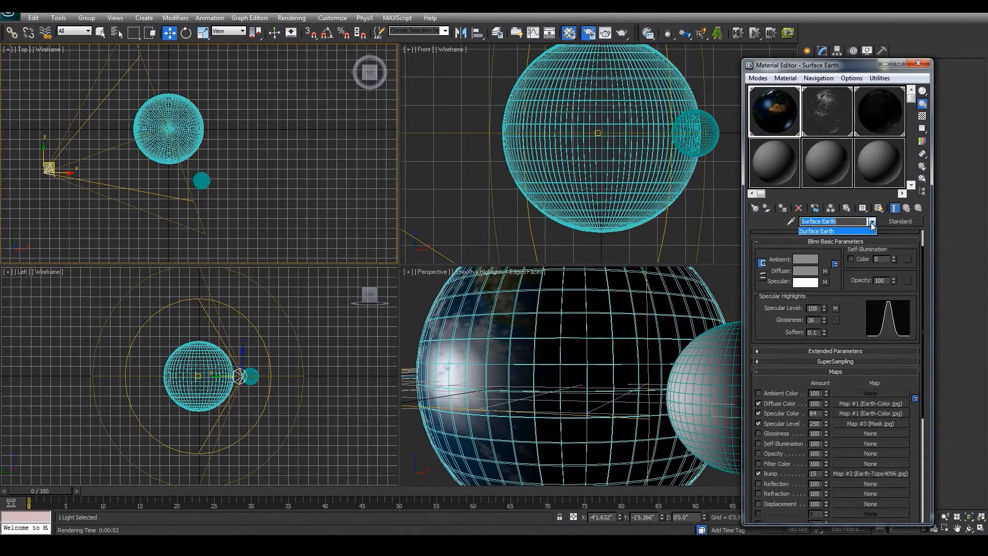
left_click(871, 226)
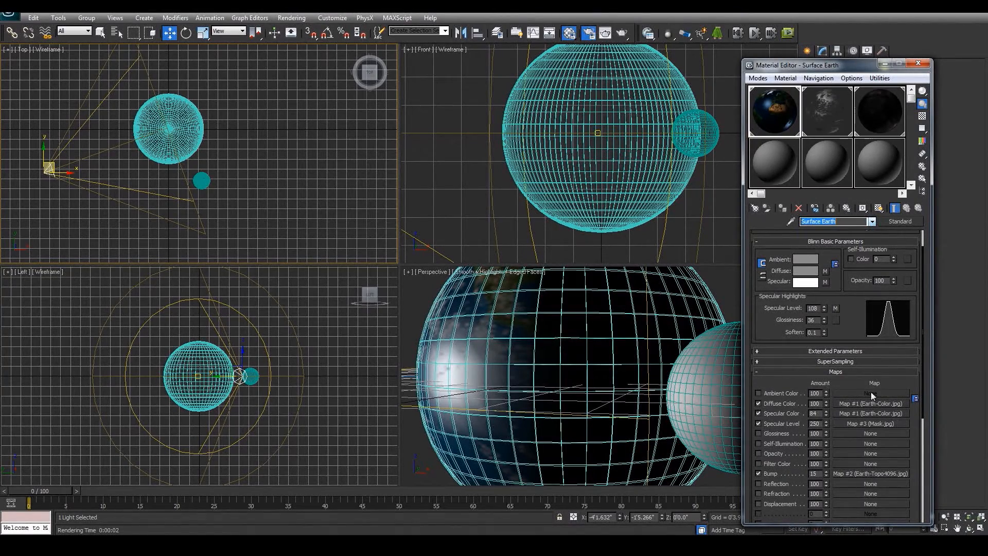
left_click(866, 442)
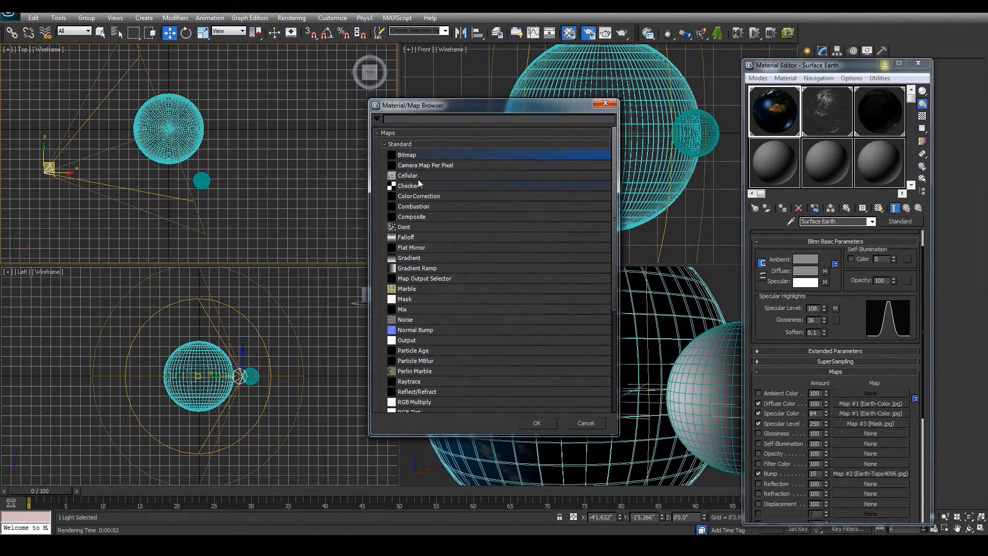
double_click(405, 154)
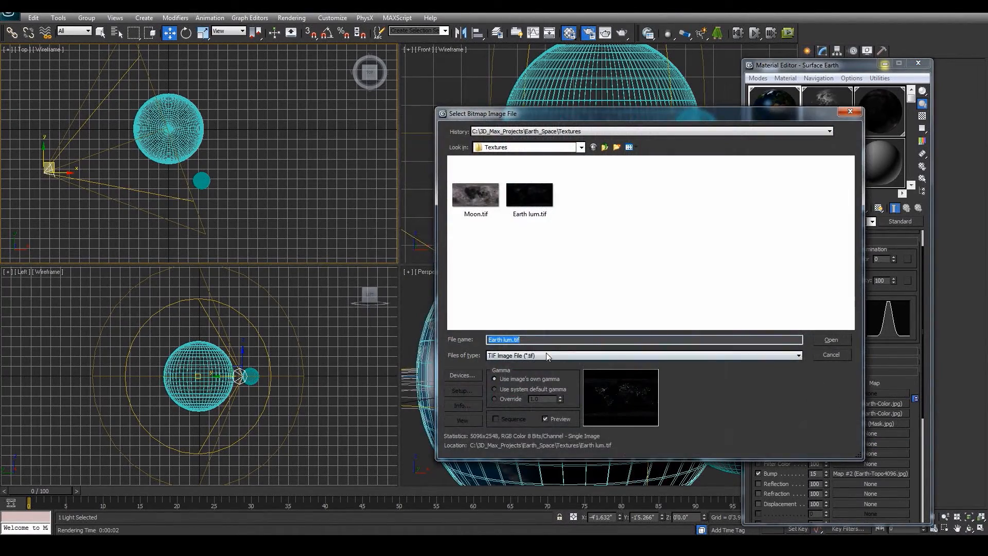
left_click(546, 353)
left_click(505, 502)
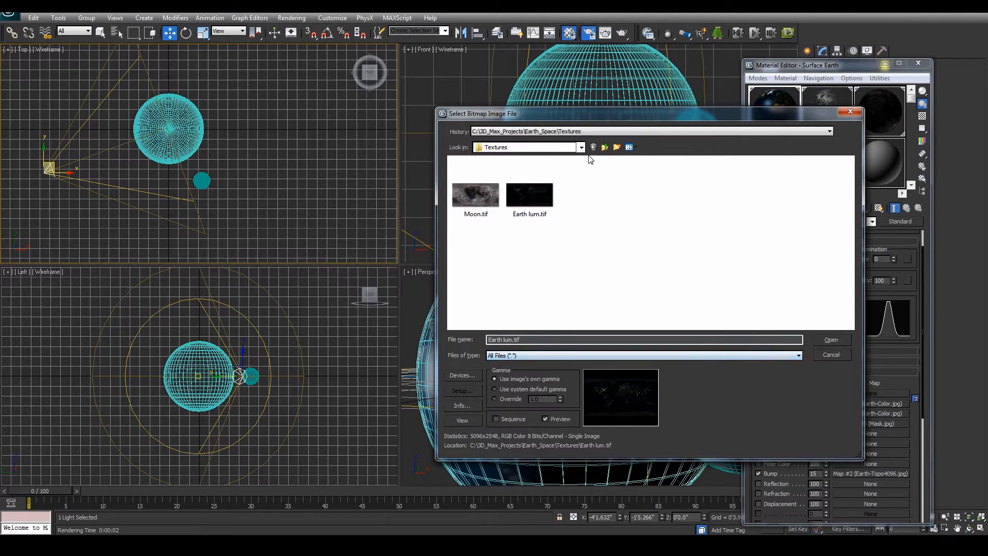
left_click(605, 148)
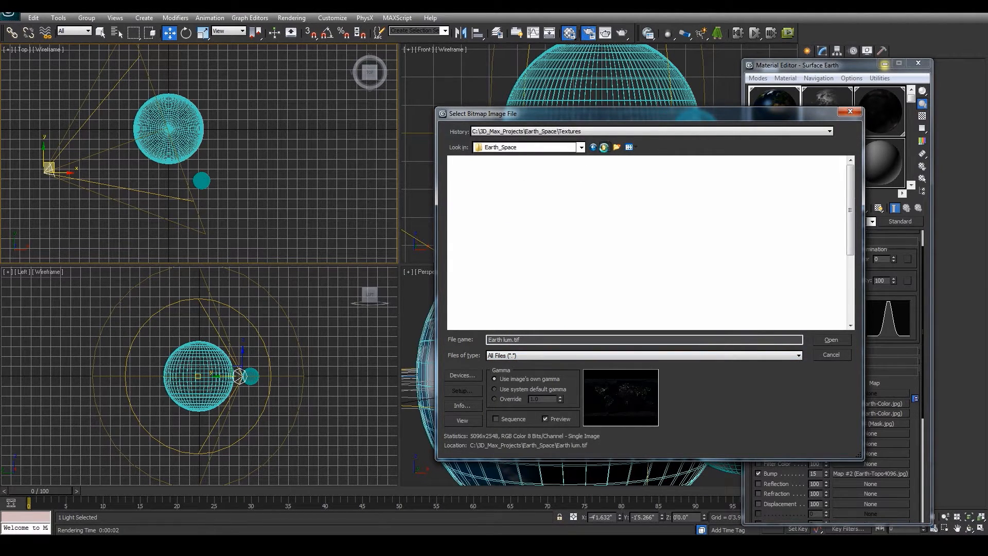
double_click(638, 188)
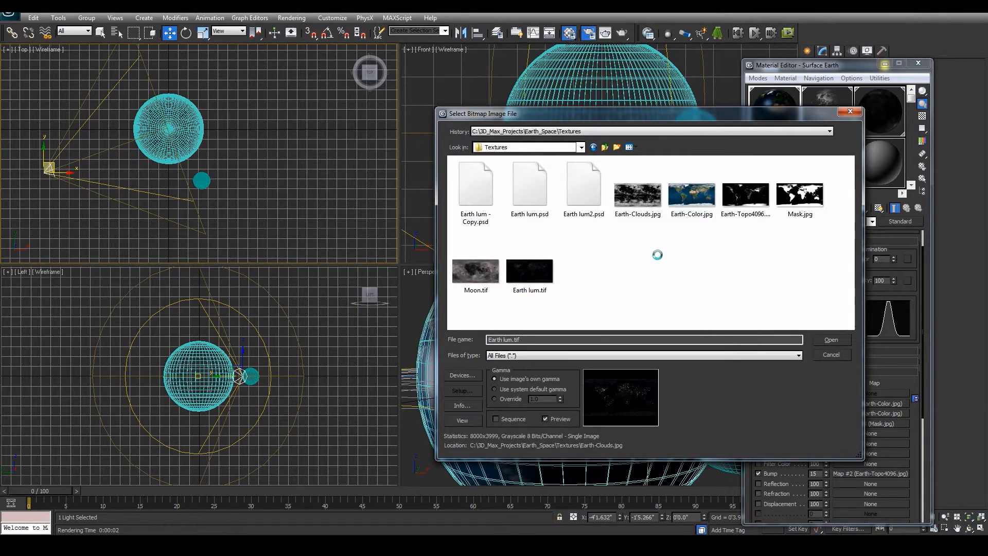
left_click(529, 272)
left_click(828, 340)
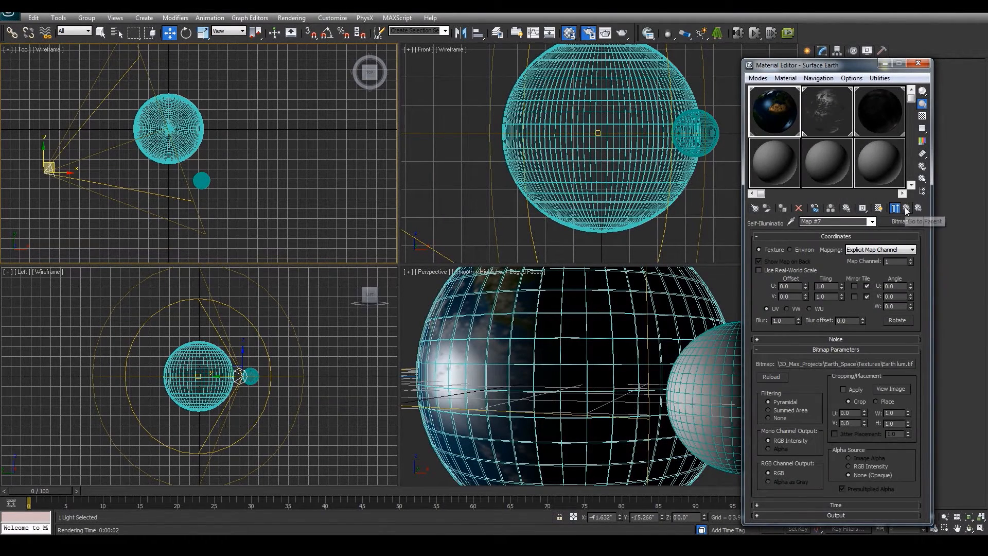
left_click(907, 208)
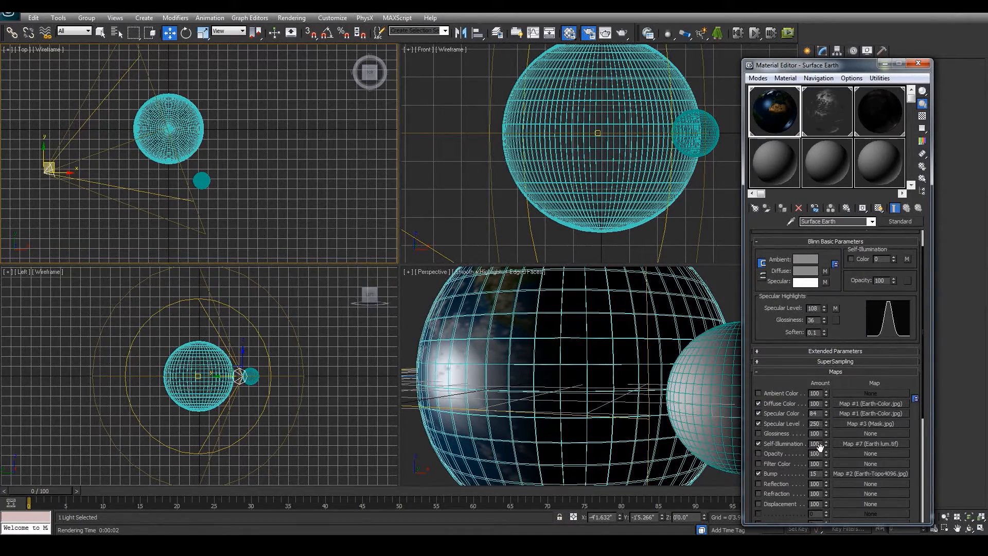
Preview the Earth lum.tif image used for self-illumination, close it, and return to the Surface Earth material.
left_click(867, 443)
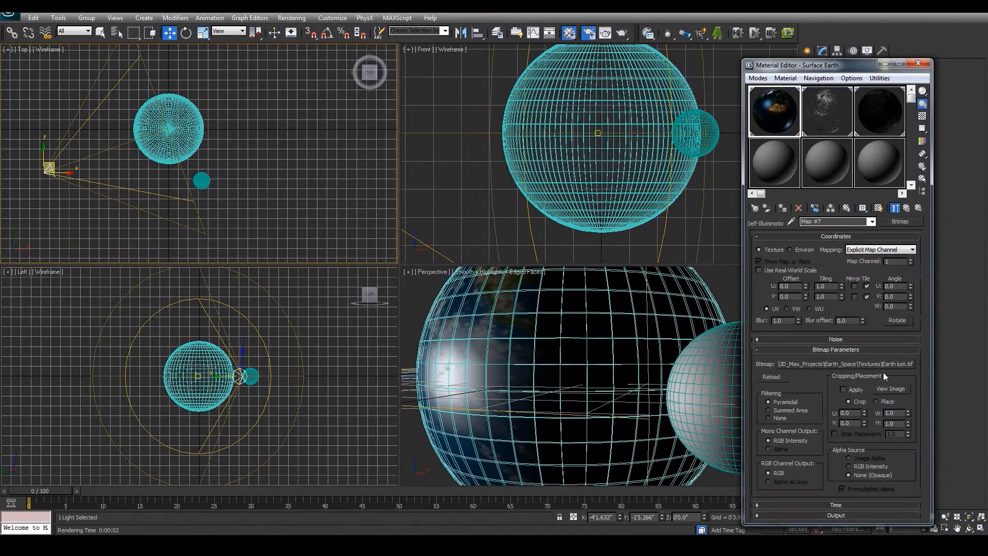
left_click(887, 391)
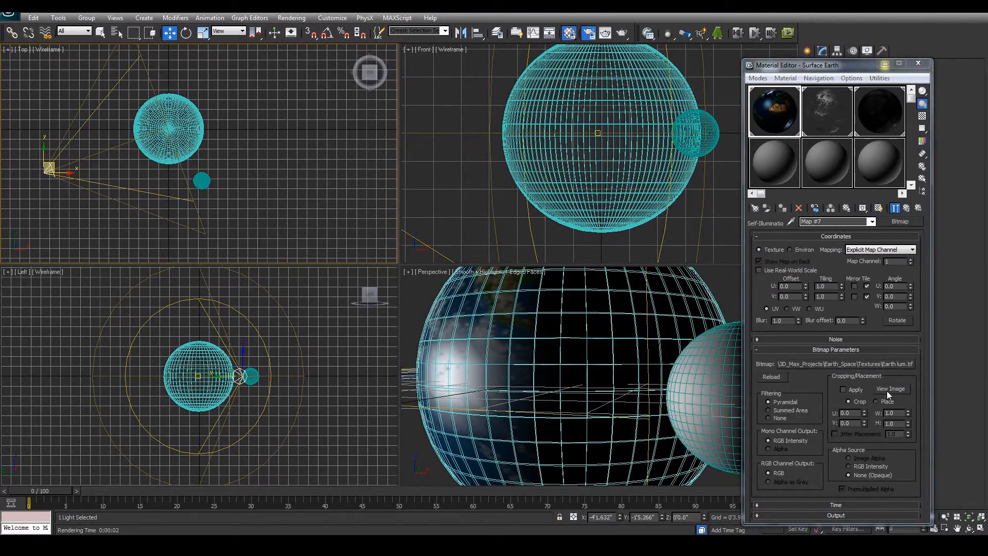
left_click_drag(948, 118, 467, 113)
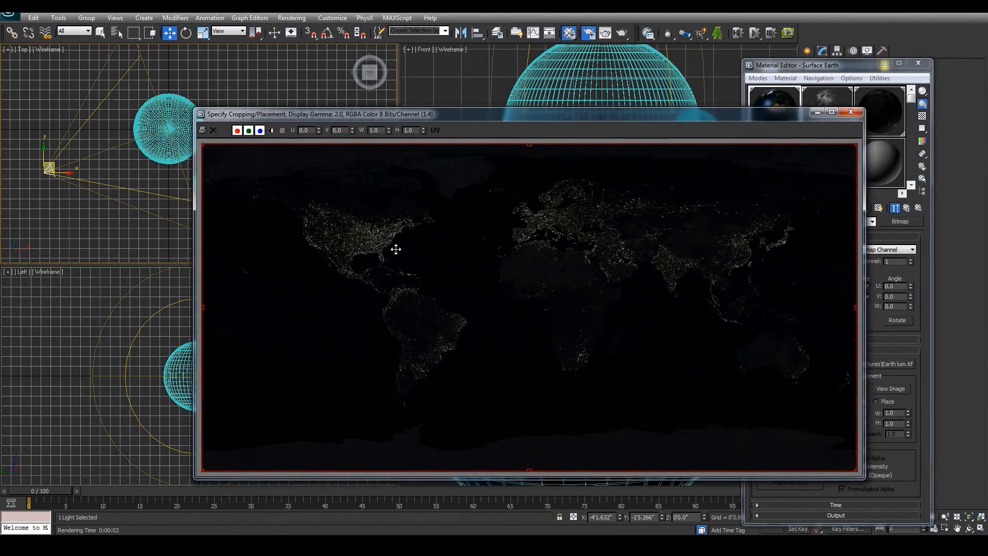
left_click(851, 112)
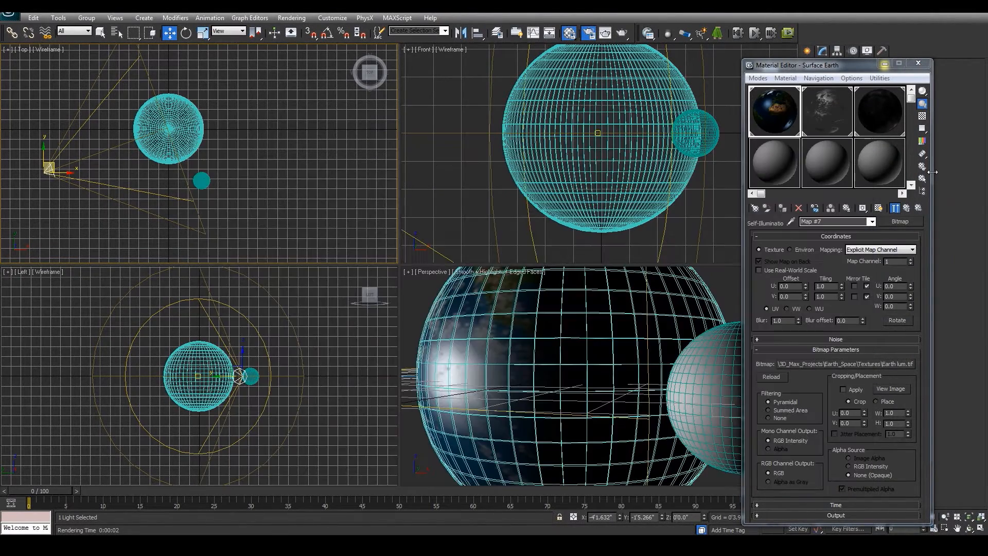
left_click(914, 209)
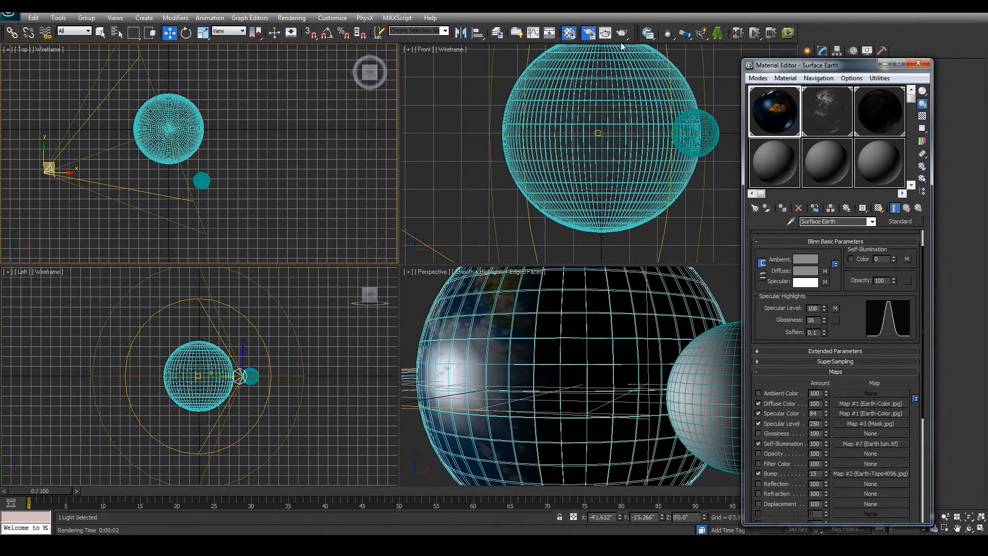
Set the view to render to Perspective and render the scene to check the Earth's self-illumination map.
left_click(569, 34)
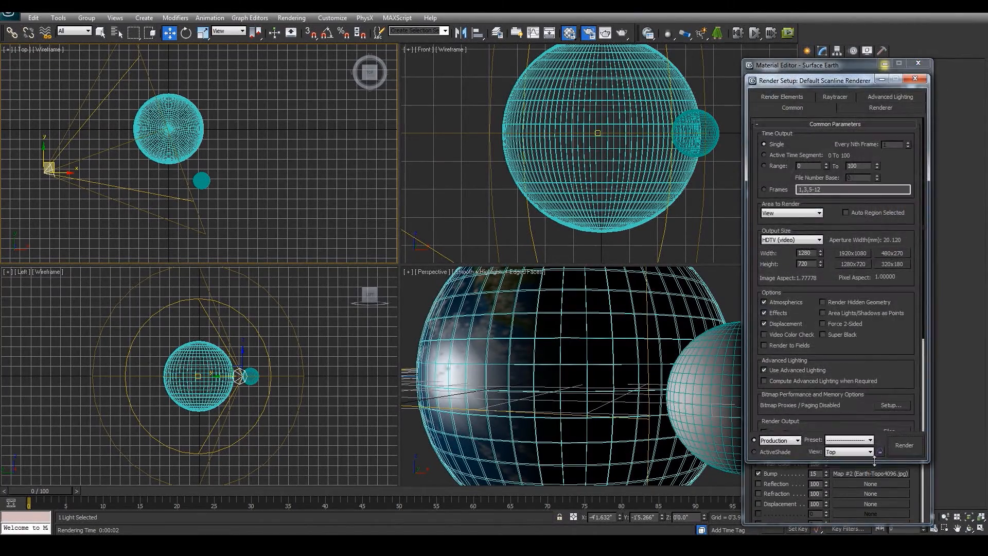
left_click(839, 481)
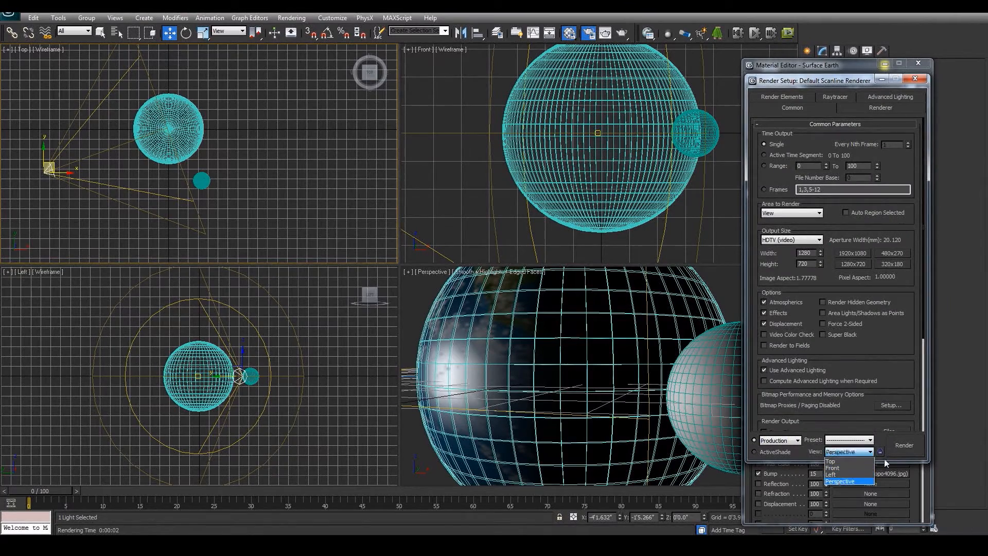
left_click(913, 449)
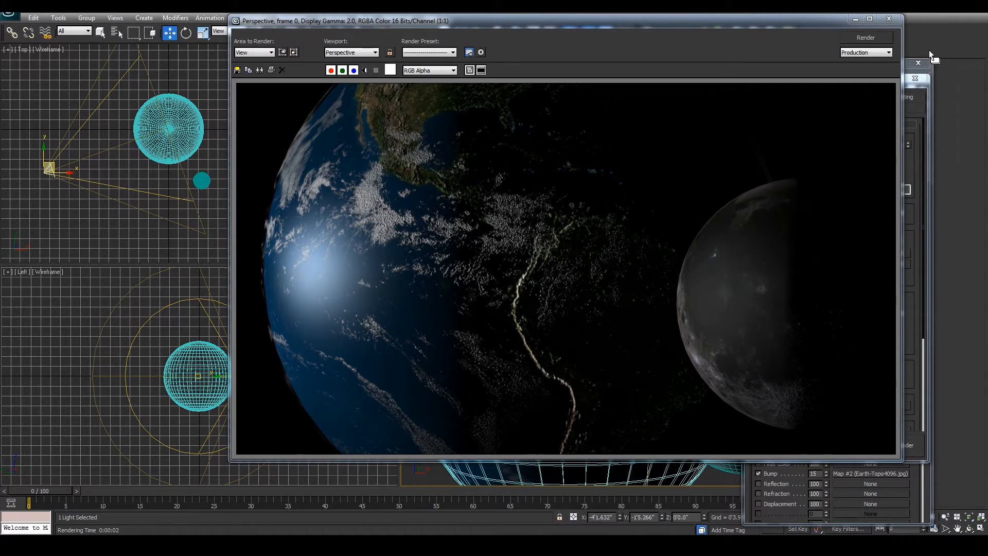
Close the open render windows and enable the Self-Illumination Color option in the Surface Earth material.
left_click(889, 18)
left_click(919, 63)
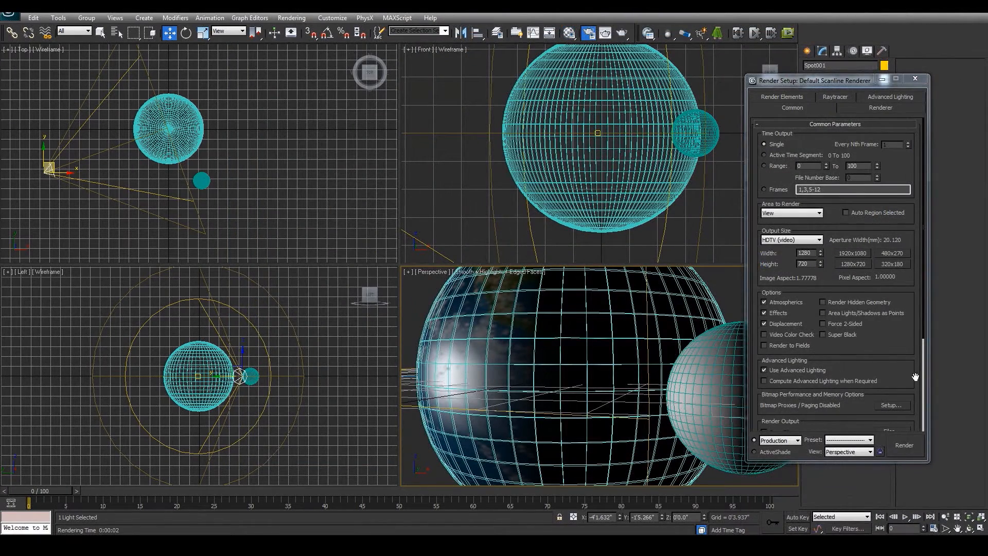
left_click(587, 38)
left_click(587, 38)
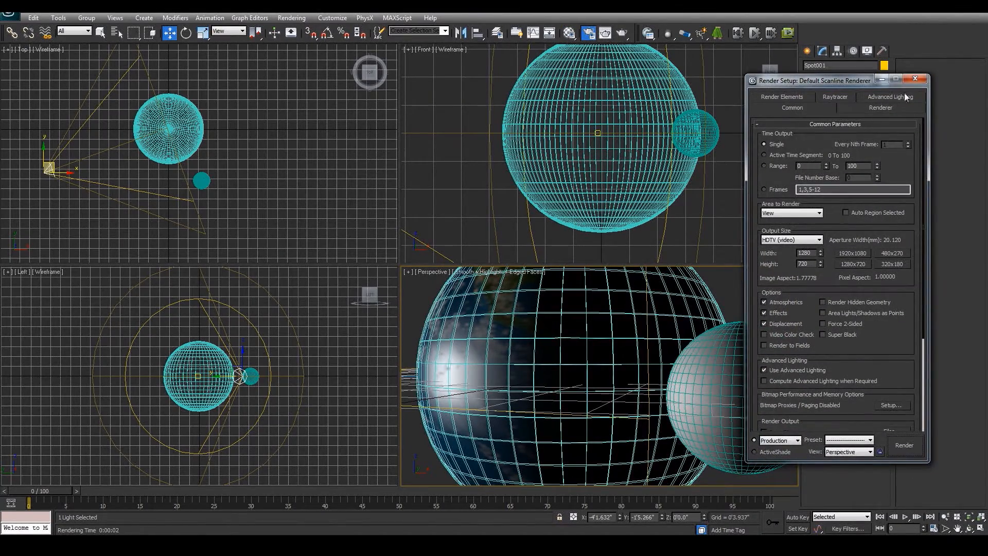
left_click(915, 78)
left_click(567, 34)
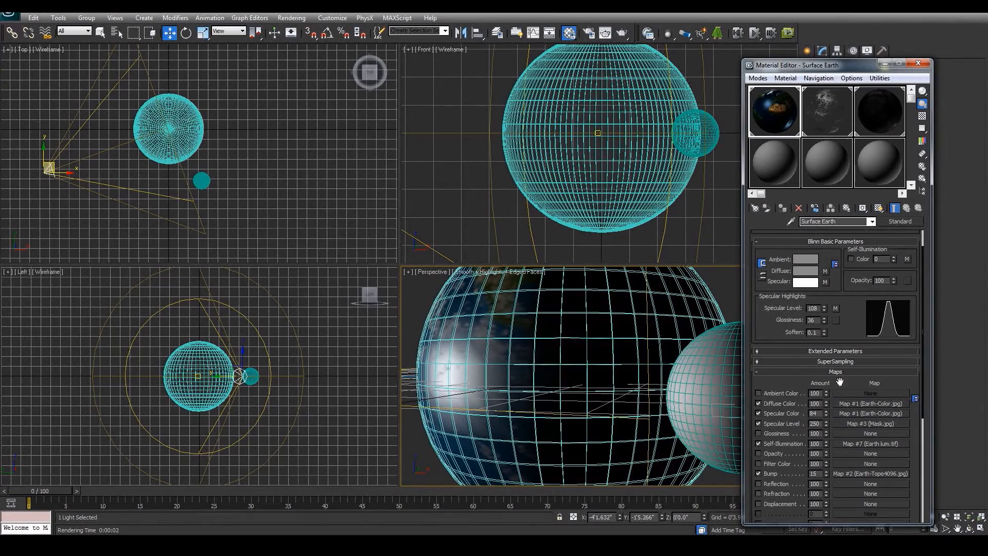
left_click(850, 259)
Render the Perspective view to check the city lights on Earth's dark side, then close the rendered frame.
left_click(589, 34)
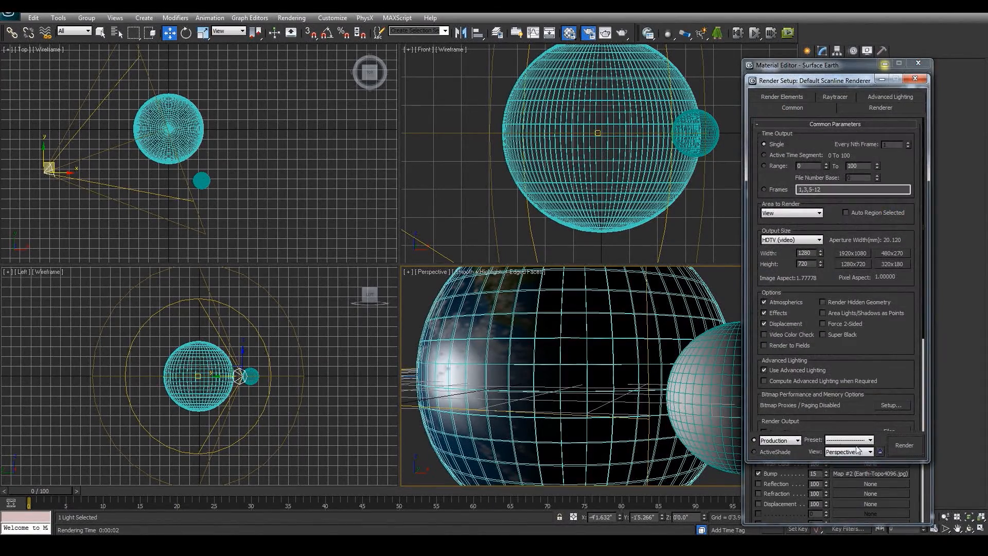
left_click(906, 446)
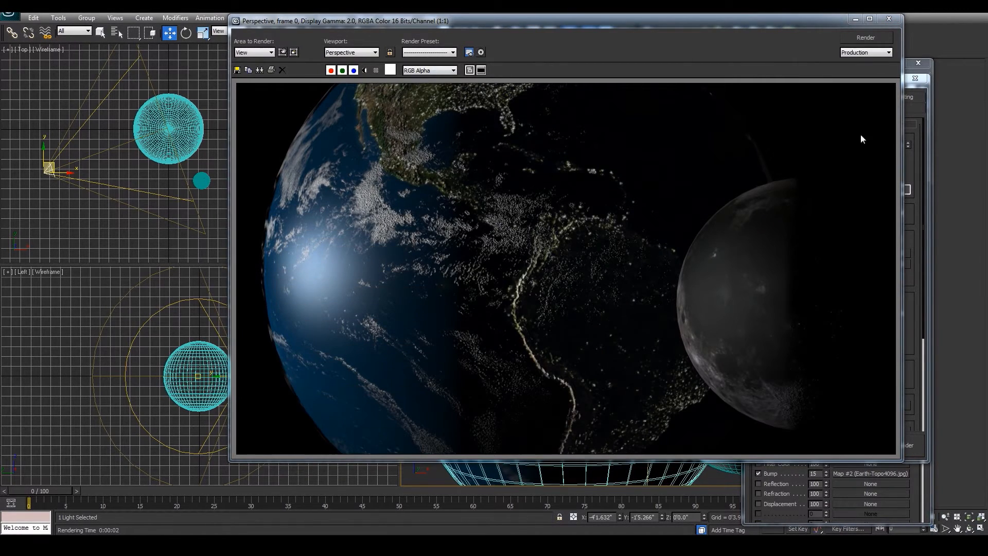
left_click(890, 19)
Frame the whole Earth with the Moon in the Perspective view and render it to check the city lights.
scroll(562, 380, "down", 10)
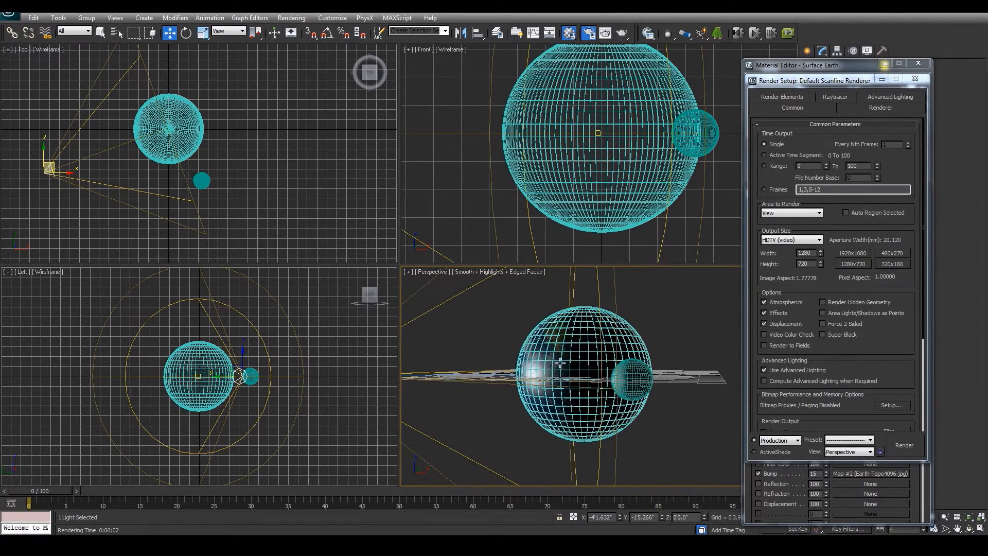
left_click(803, 65)
left_click_drag(802, 66, 980, 52)
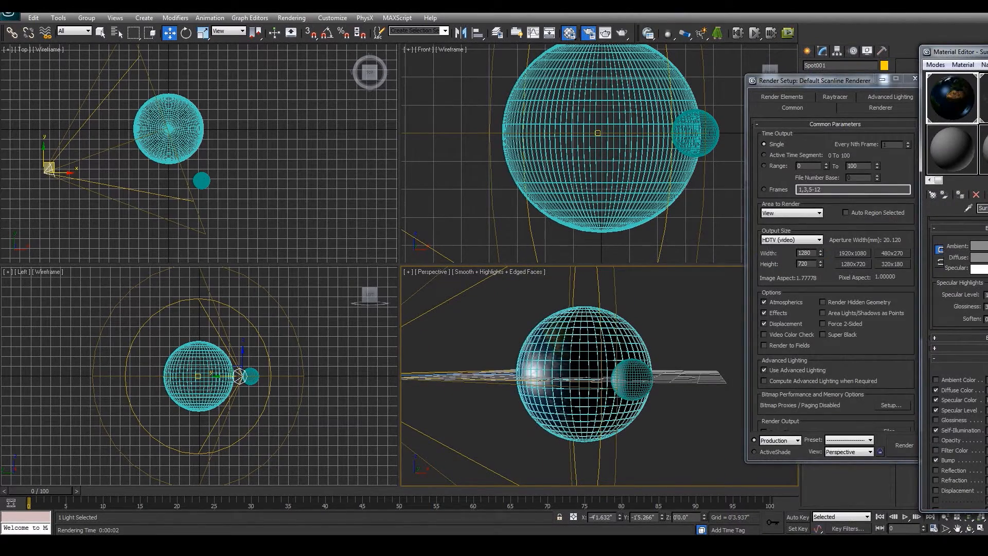
left_click(947, 516)
left_click_drag(596, 381, 617, 388)
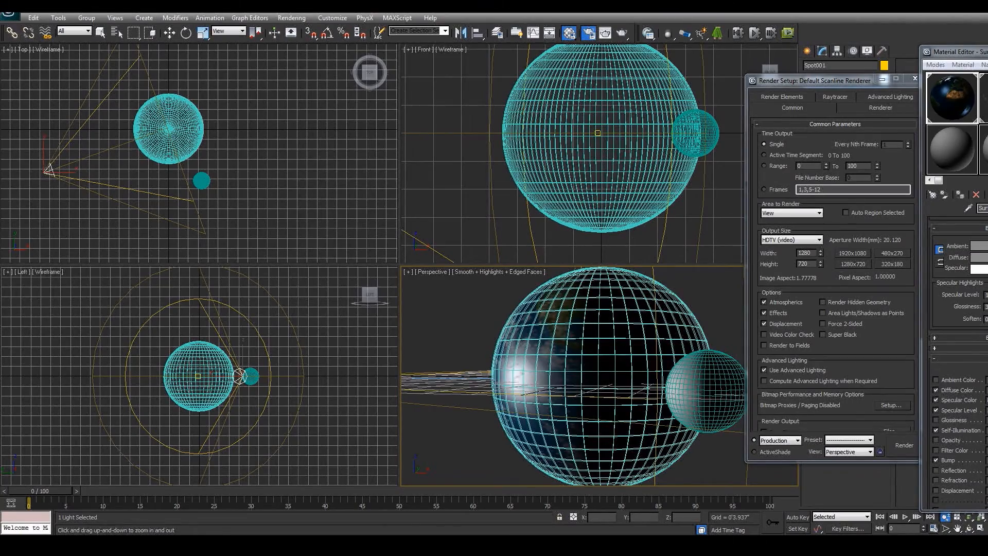
left_click(910, 444)
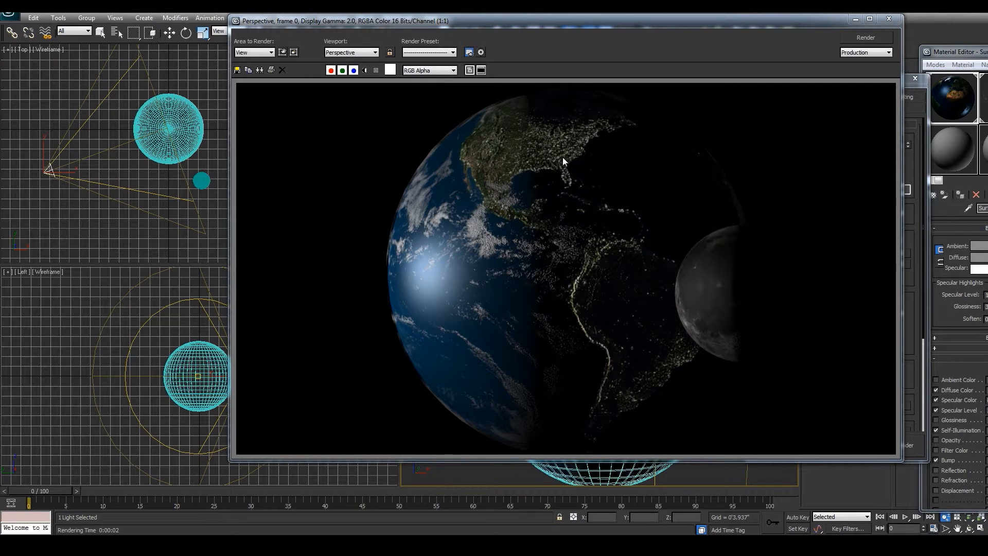
left_click(888, 19)
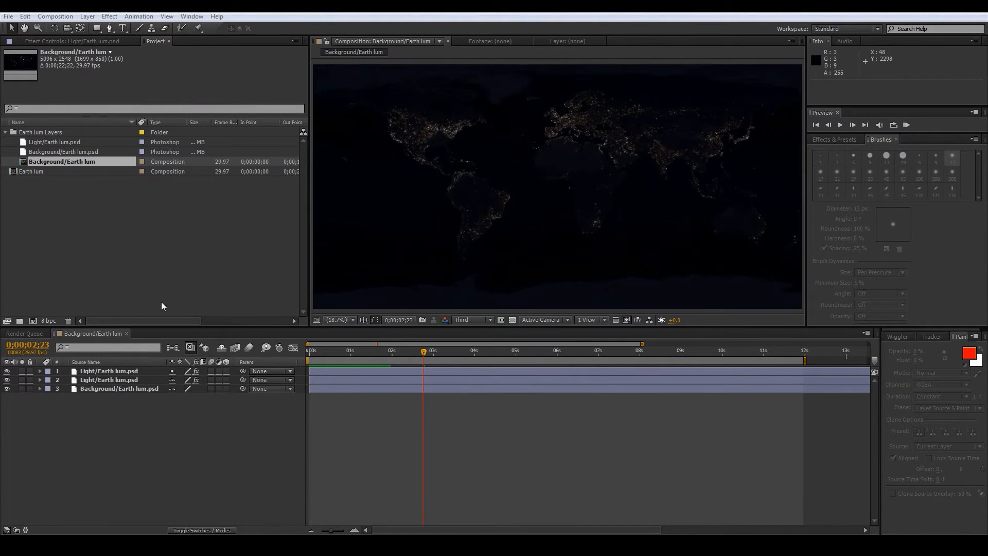
Switch to After Effects and inspect the North American city lights at 100% in the Background/Earth lum composition.
mouse_move(423, 352)
left_mouse_down()
mouse_move(402, 358)
mouse_move(494, 356)
mouse_move(380, 355)
mouse_move(405, 352)
left_mouse_up()
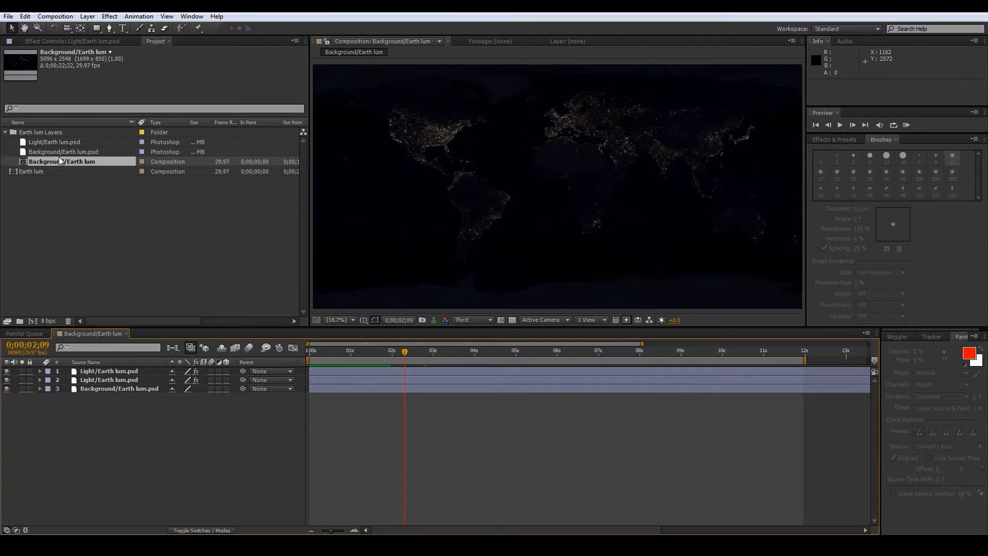
left_click(51, 142)
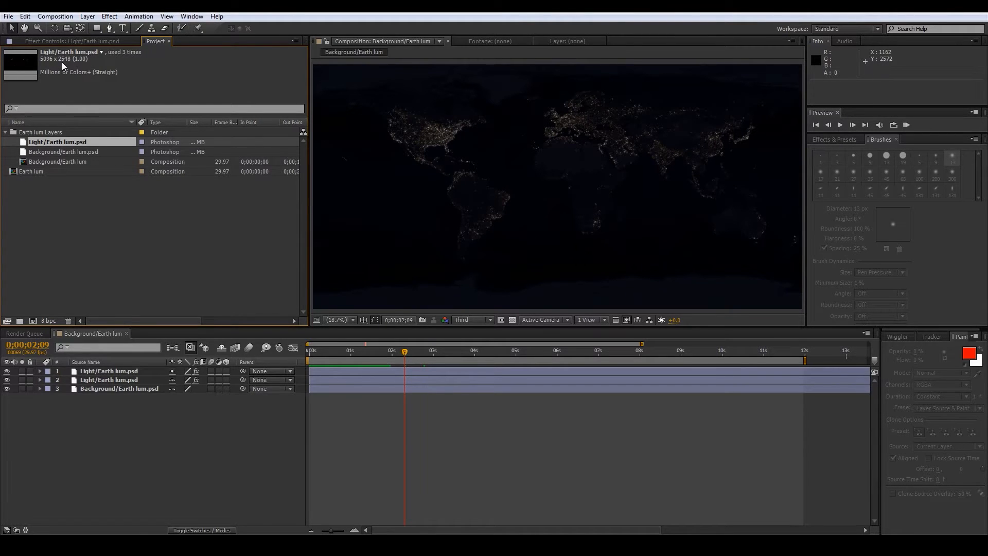
left_click(337, 320)
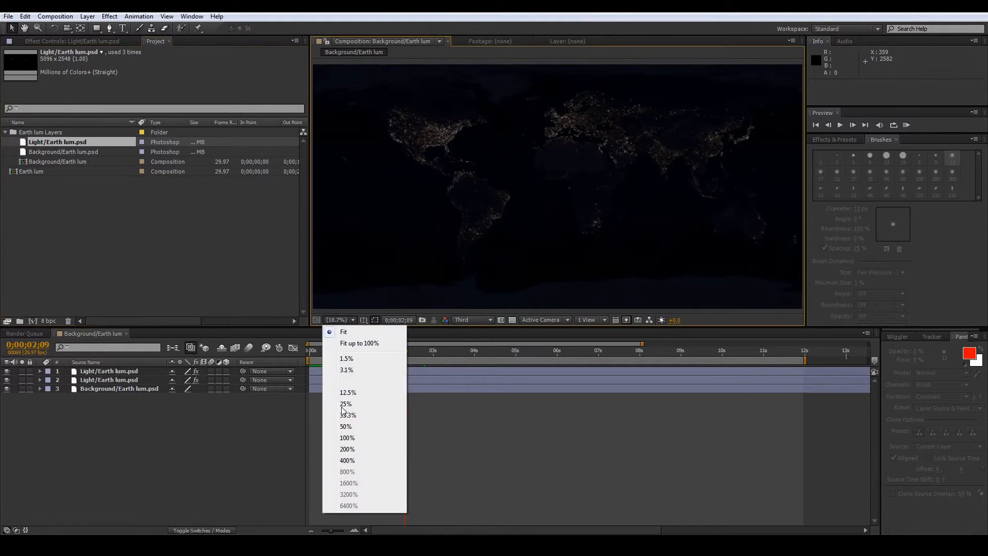
left_click(357, 438)
key("h")
left_click_drag(579, 135, 573, 242)
left_click_drag(724, 122, 666, 280)
left_click_drag(396, 132, 651, 272)
left_click_drag(329, 167, 612, 195)
left_click_drag(504, 306, 588, 175)
left_click_drag(517, 265, 613, 181)
key("v")
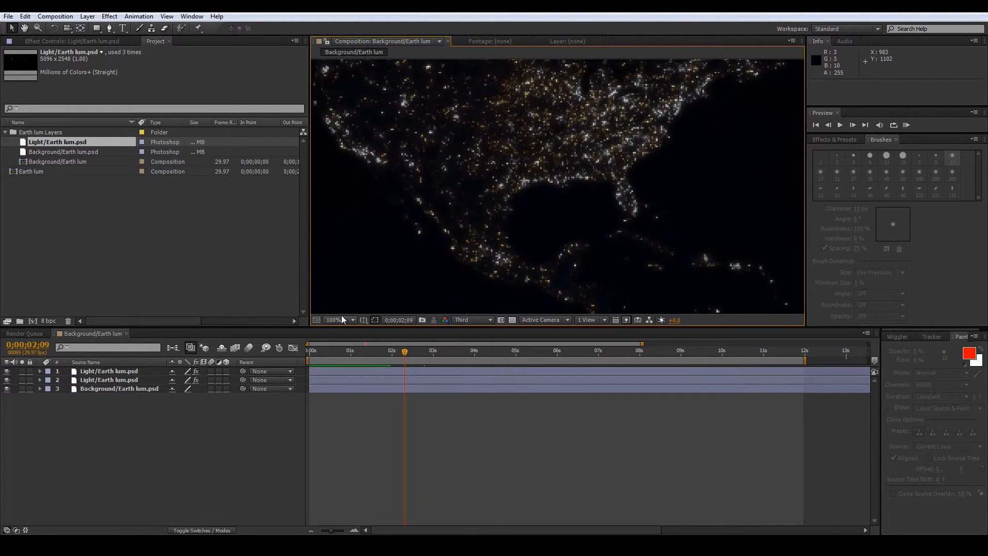
Set the composition preview to Full resolution and check the sharper city lights over North America.
left_click(463, 320)
left_click(474, 348)
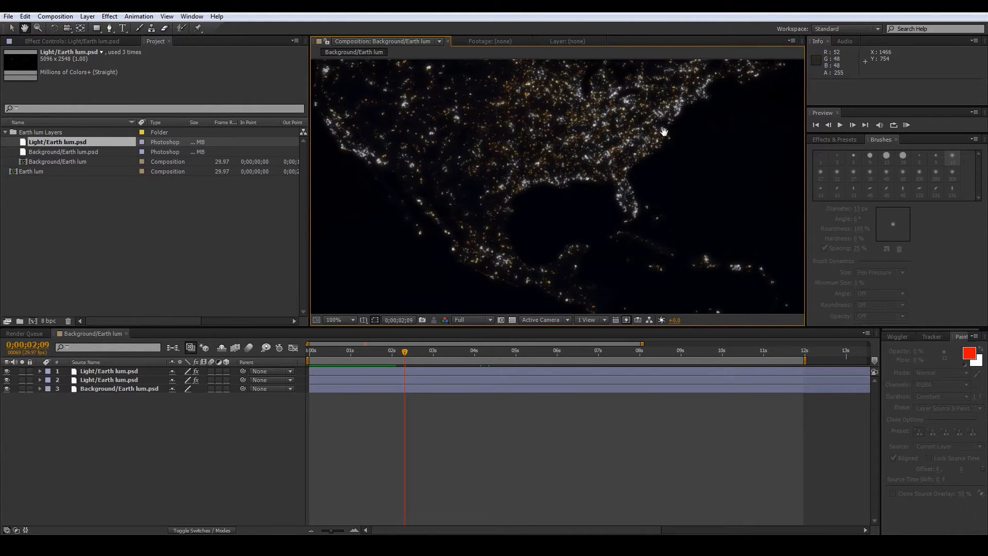
left_click_drag(633, 168, 619, 212)
left_click(336, 320)
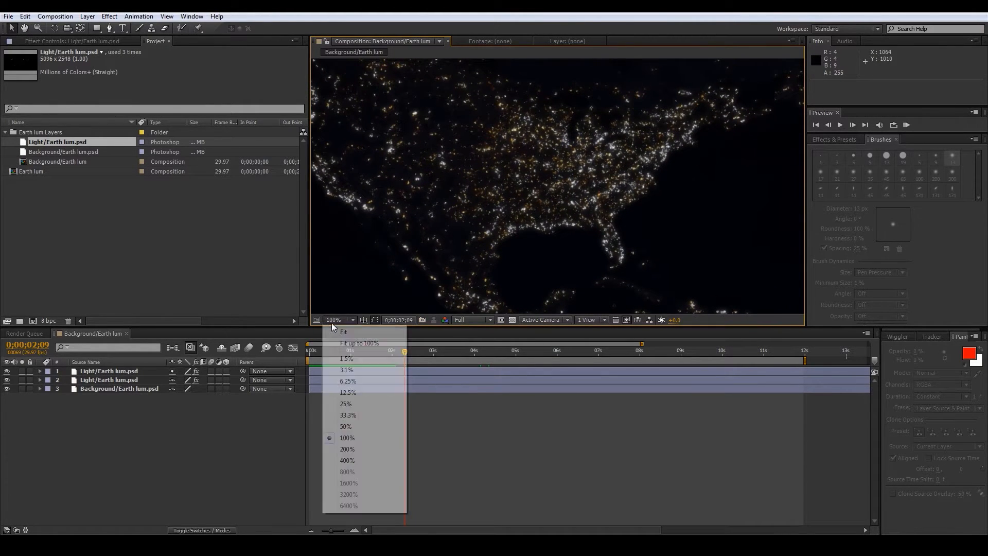
left_click(349, 415)
Display the masks of the second Light/Earth lum.psd layer and view Mask 1 at 100% over the southeastern United States.
left_click(96, 373)
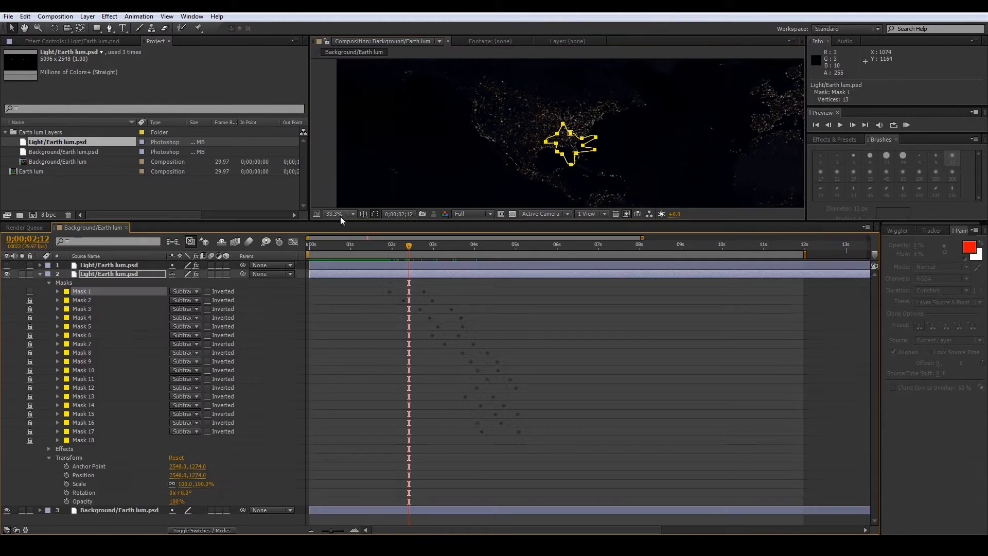
left_click_drag(362, 226, 362, 376)
left_click(337, 363)
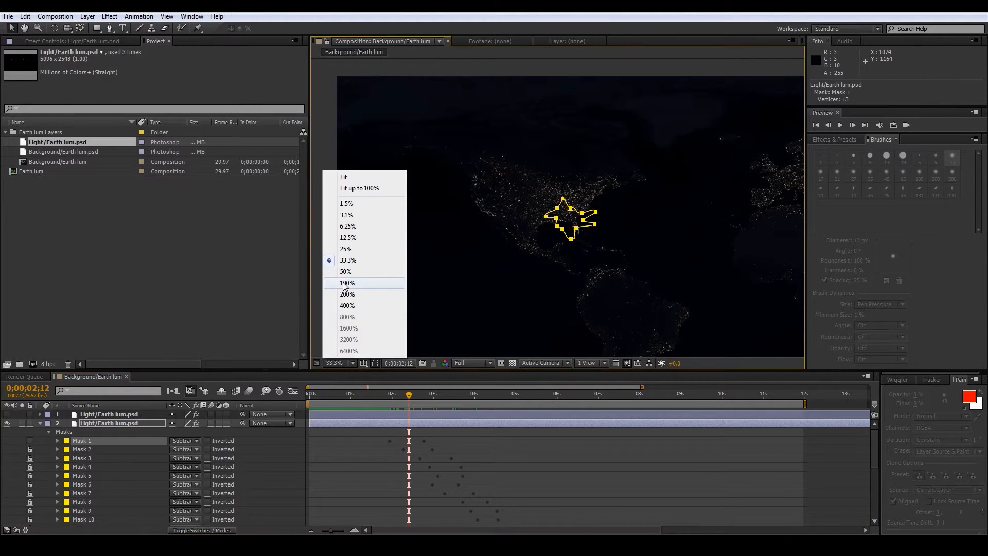
left_click(347, 282)
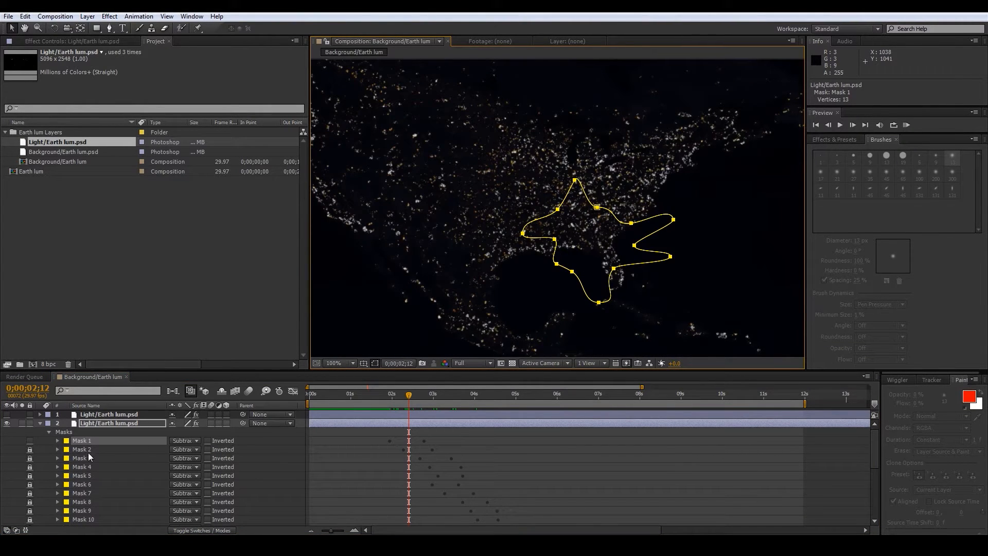
Review Mask 1's expansion animation from 0;00;01;28 to 0;00;02;23 and try a larger Mask Expansion at the second keyframe.
left_click(57, 441)
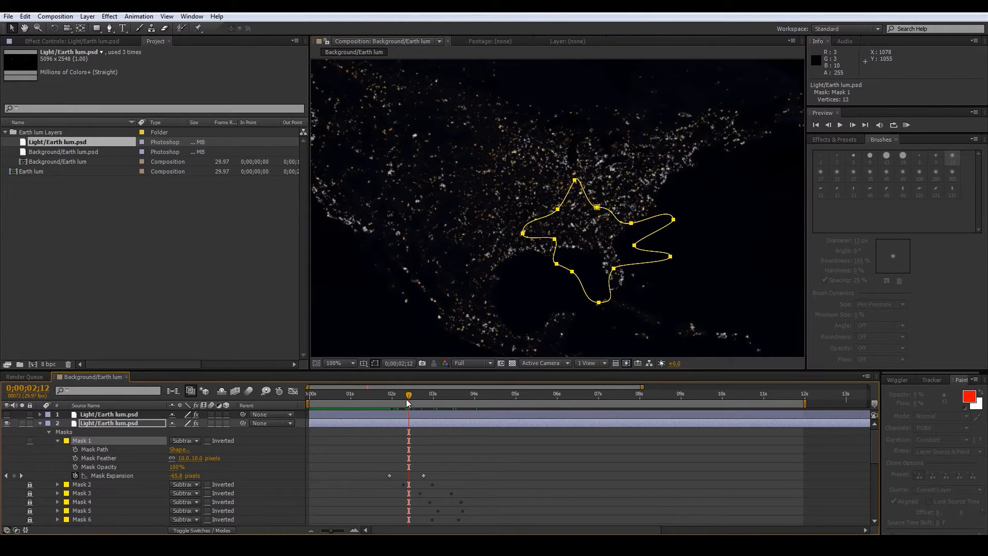
left_click_drag(409, 401, 403, 401)
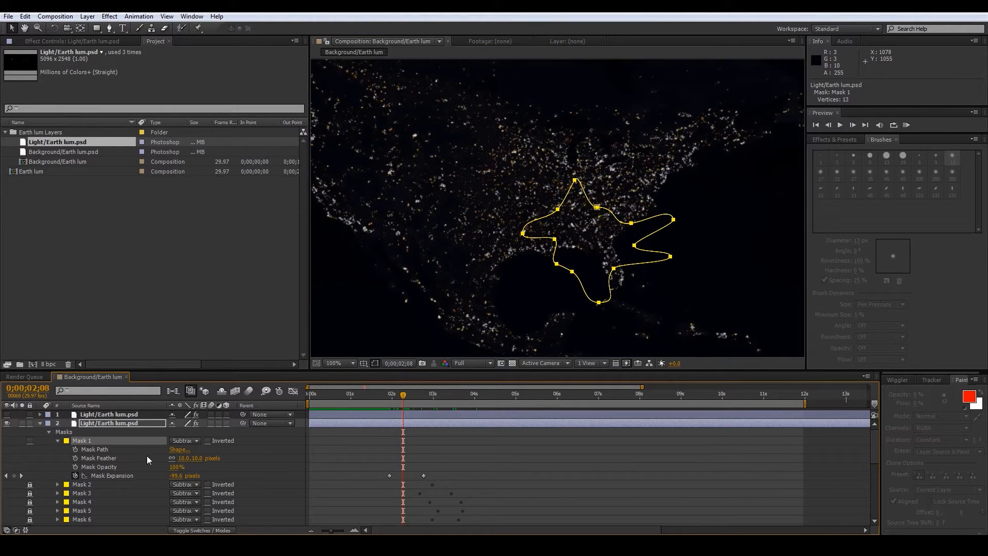
left_click_drag(404, 397, 391, 399)
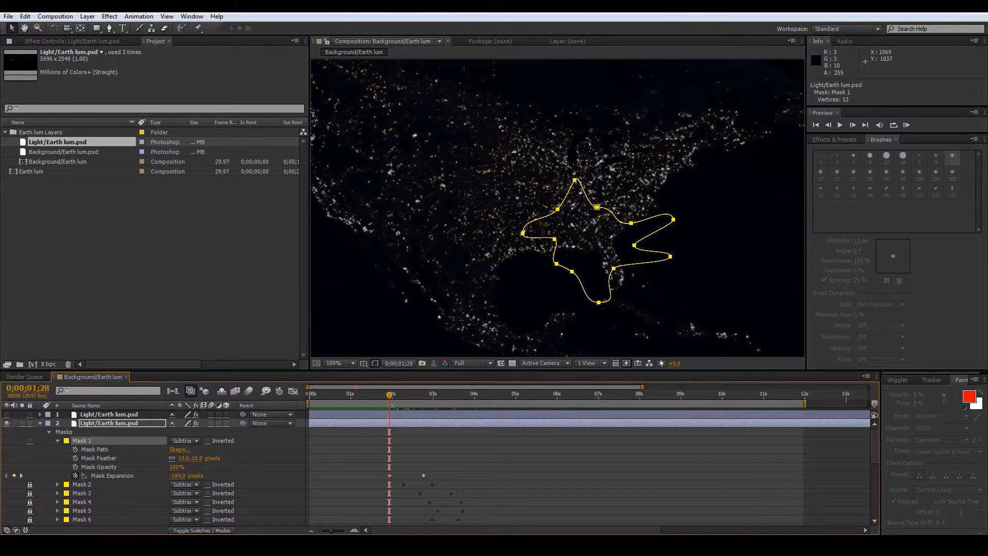
left_click_drag(391, 400, 425, 383)
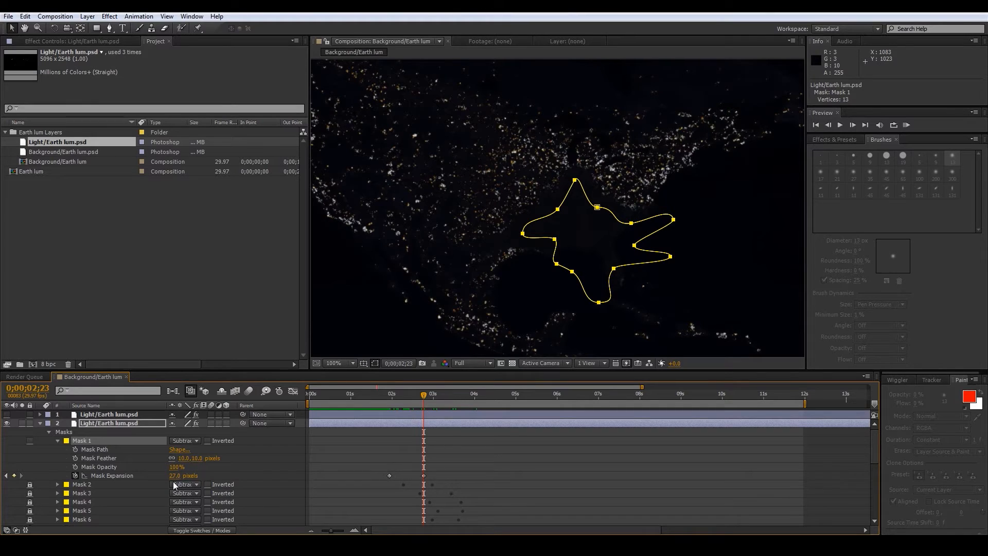
mouse_move(175, 476)
left_mouse_down()
mouse_move(128, 479)
mouse_move(188, 481)
left_mouse_up()
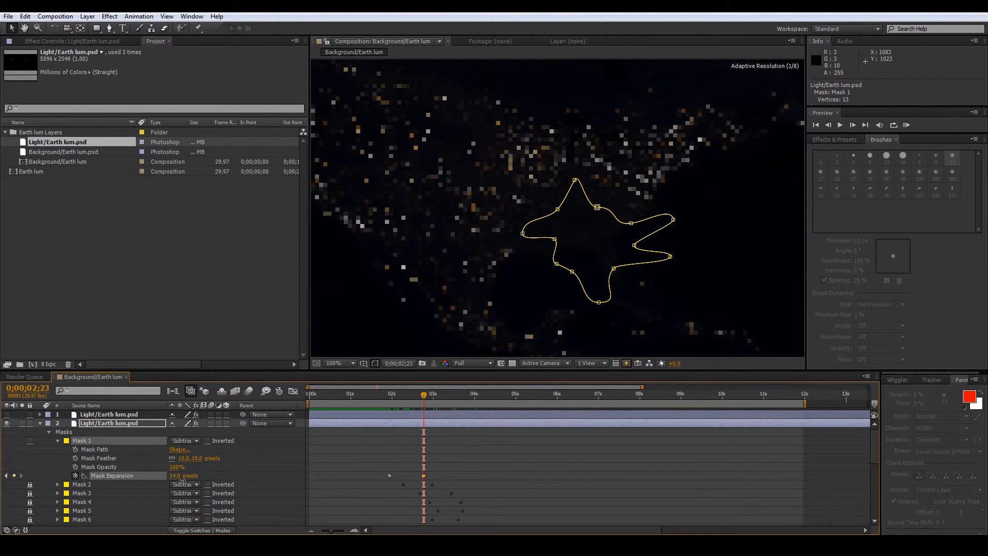
Unlock and select Mask 2 of the second Light/Earth lum.psd layer, and preview its effect at 0;00;03;02.
left_click(41, 422)
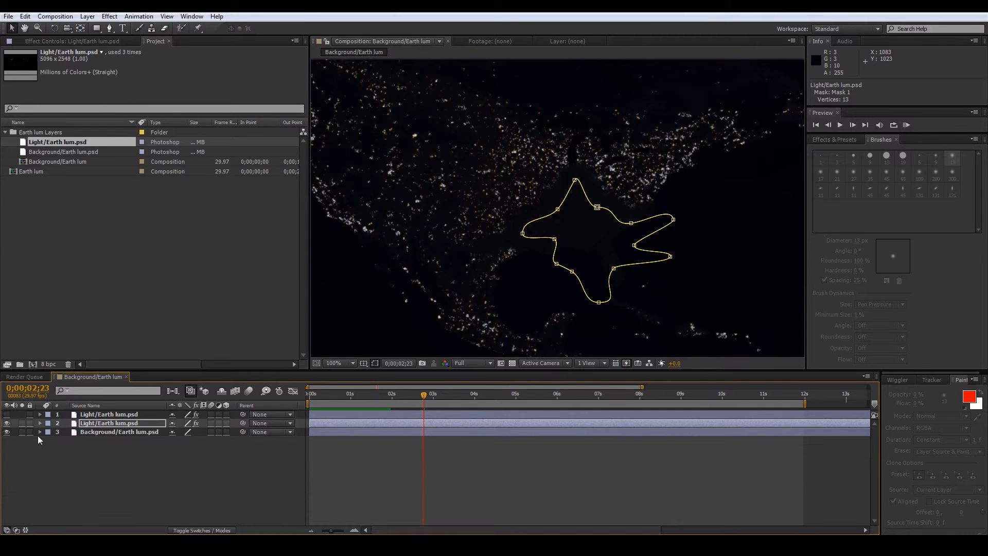
left_click(40, 437)
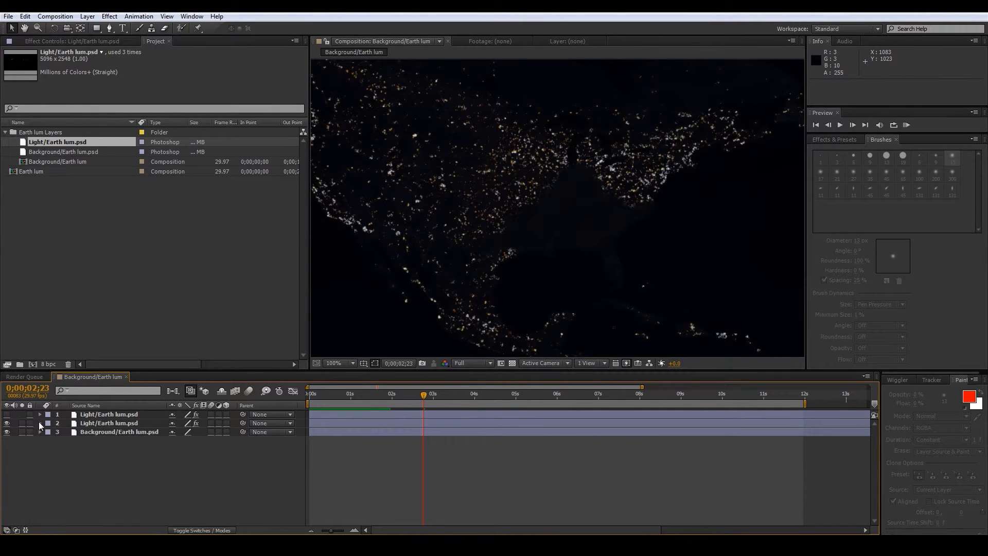
left_click(40, 423)
left_click(58, 432)
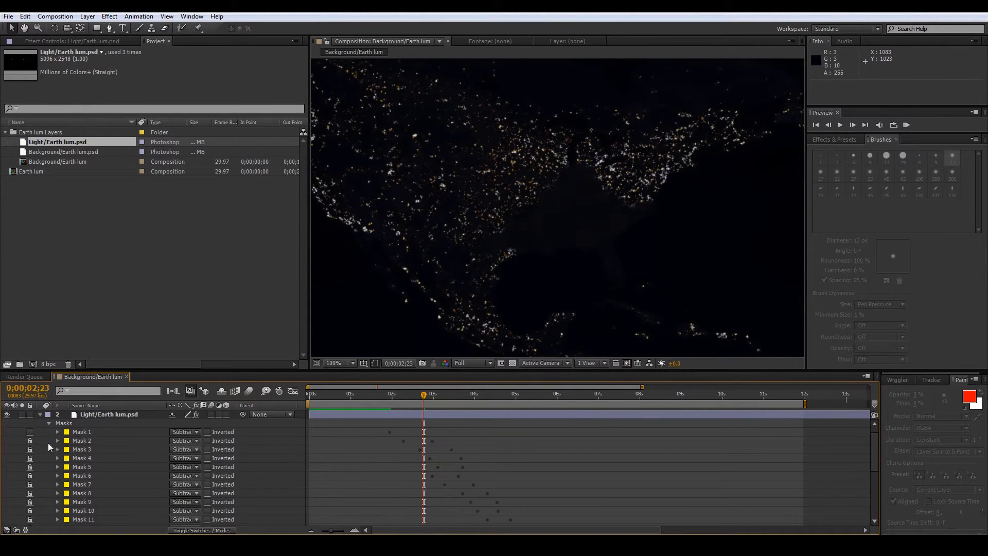
left_click(29, 441)
left_click(83, 441)
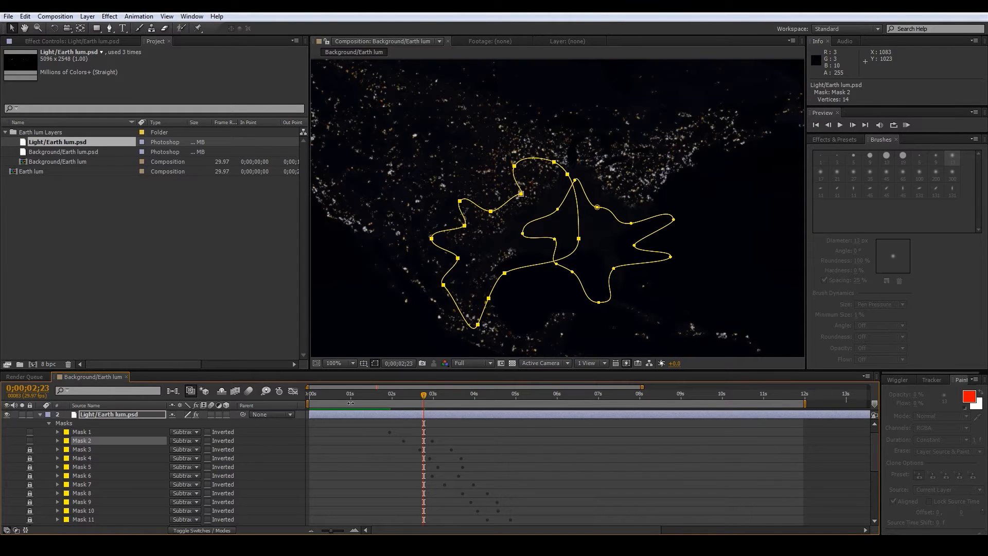
left_click_drag(429, 400, 436, 394)
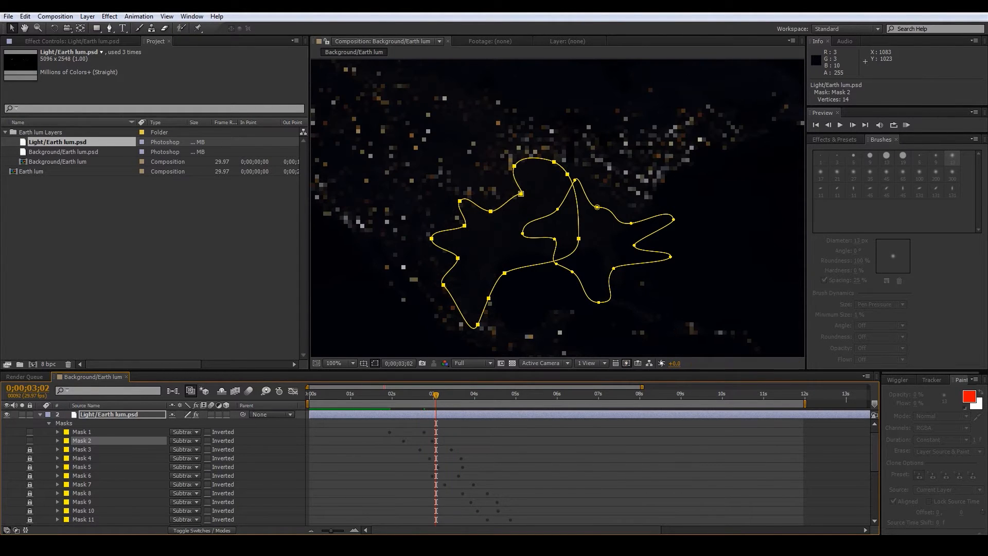
Inspect the masked lights at 200%, then fit the whole map in view and preview the blackout up to 0;00;05;21.
left_click(334, 363)
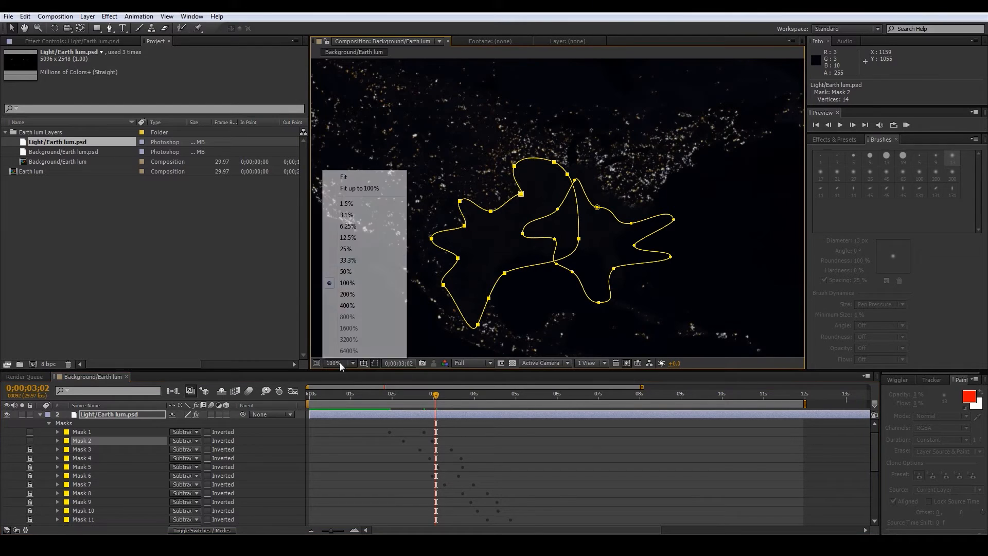
left_click(345, 296)
left_click(335, 363)
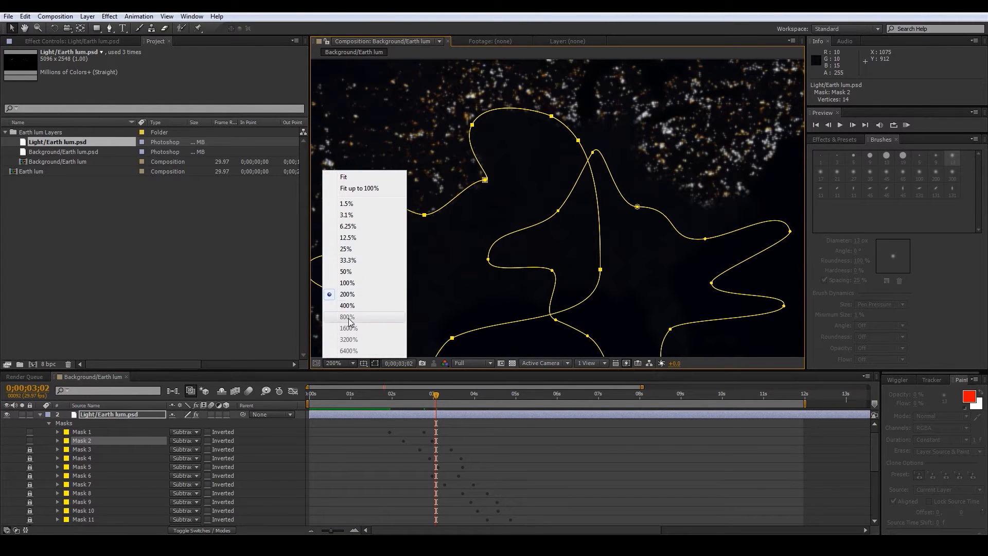
left_click(343, 177)
left_click_drag(437, 392, 544, 394)
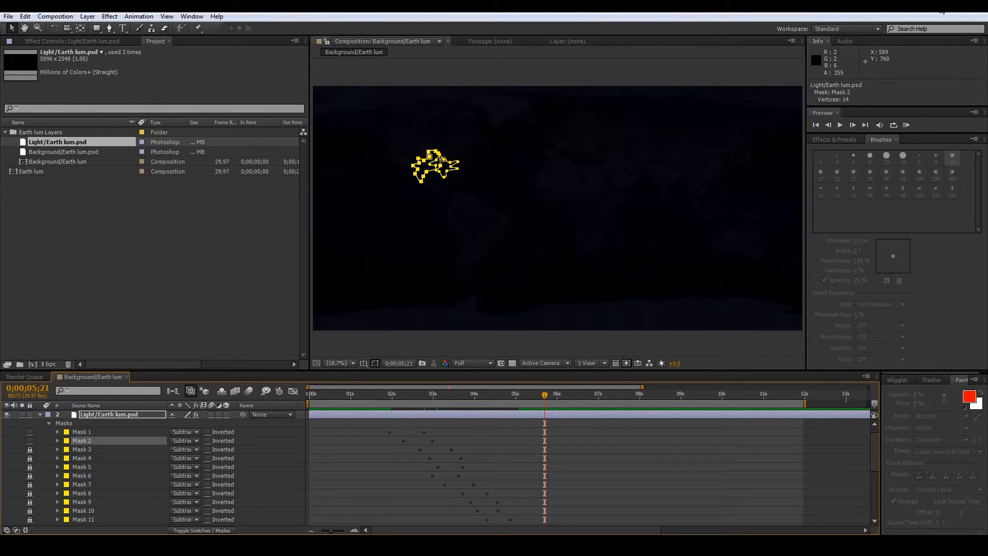
Switch to the image viewer and check the rendered Background-Earth lum JPEG frames of the blackout sequence.
left_click(13, 545)
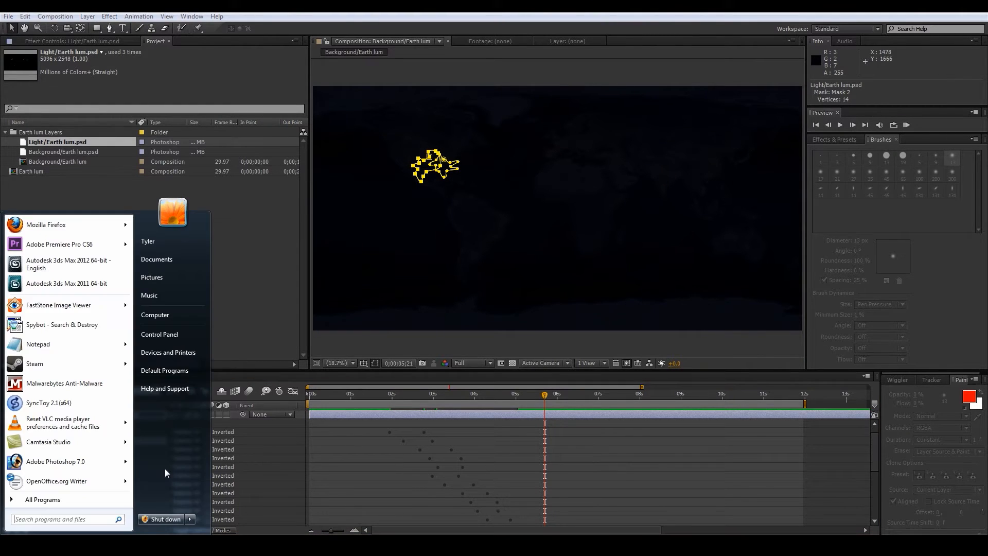
left_click(171, 323)
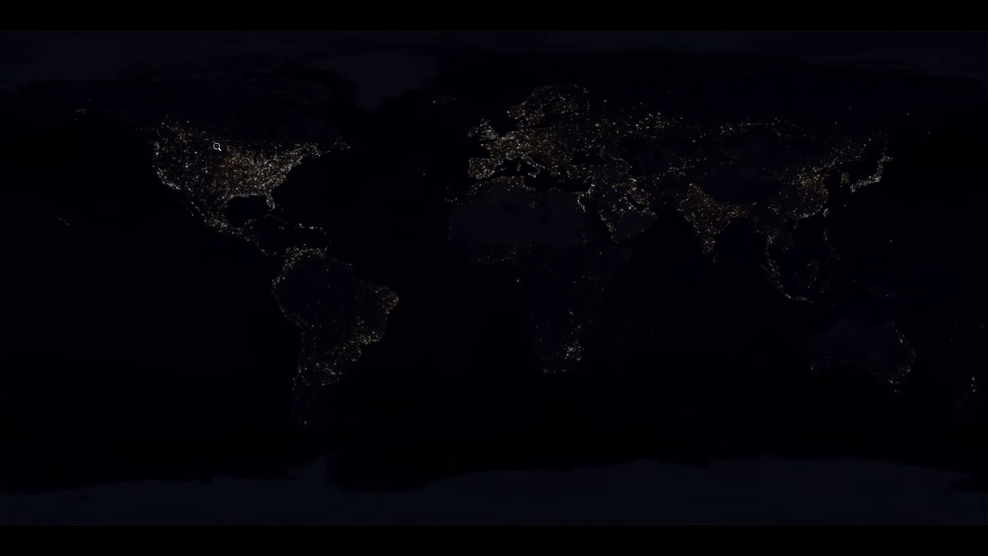
mouse_move(124, 15)
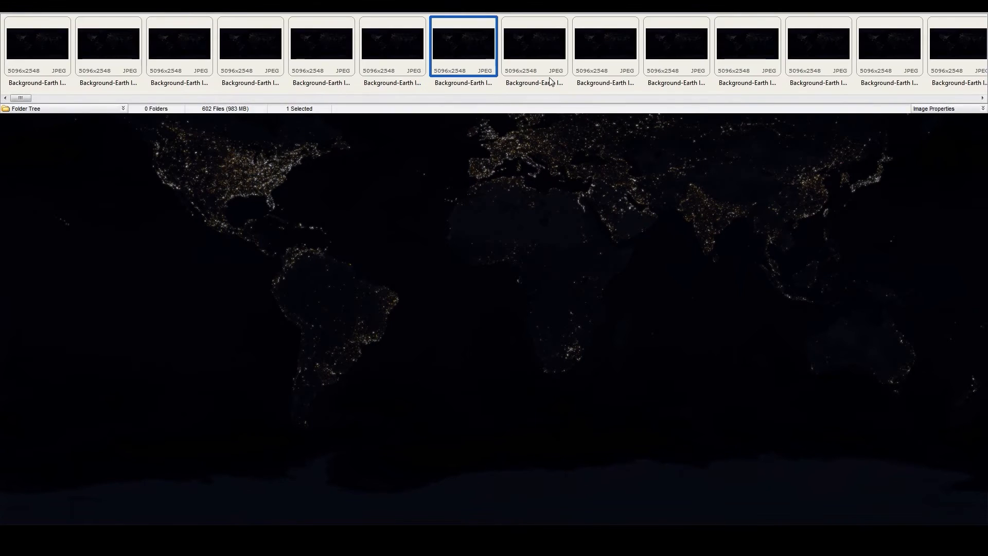
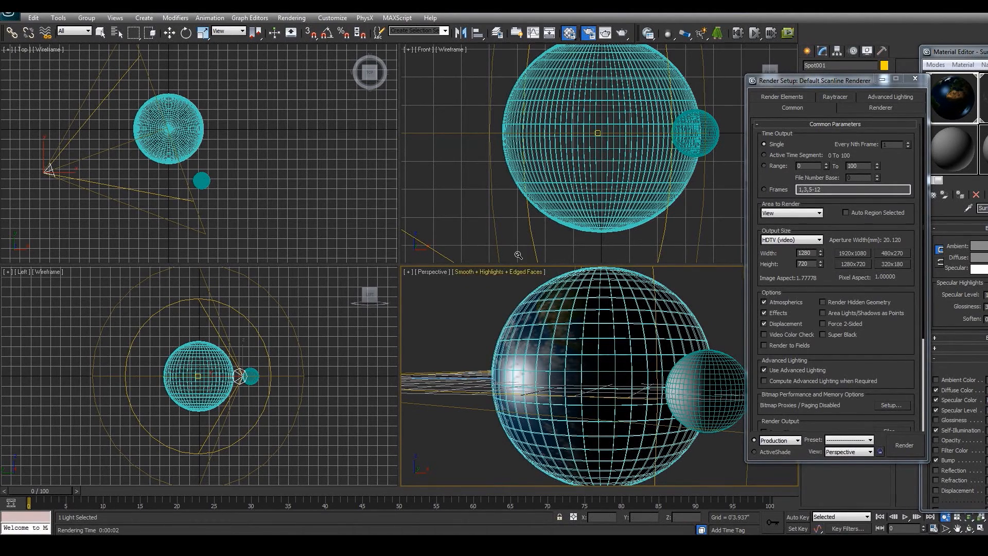
In 3ds Max, replace the Surface Earth material's Self-Illumination bitmap with the Lightout image sequence starting at Background-Earth lum_00000.jpg, keeping the default frame list options.
left_click_drag(952, 59, 791, 50)
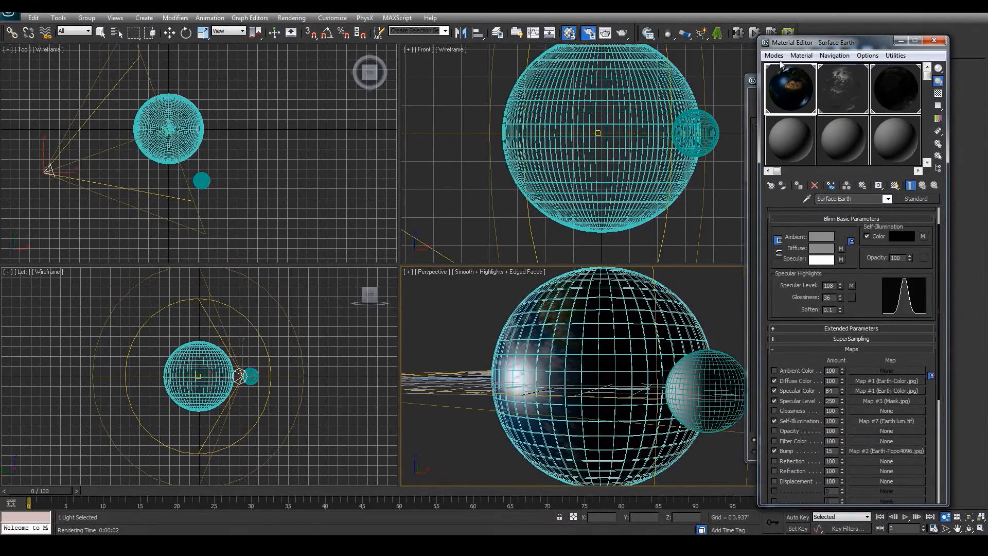
scroll(784, 394, "down", 3)
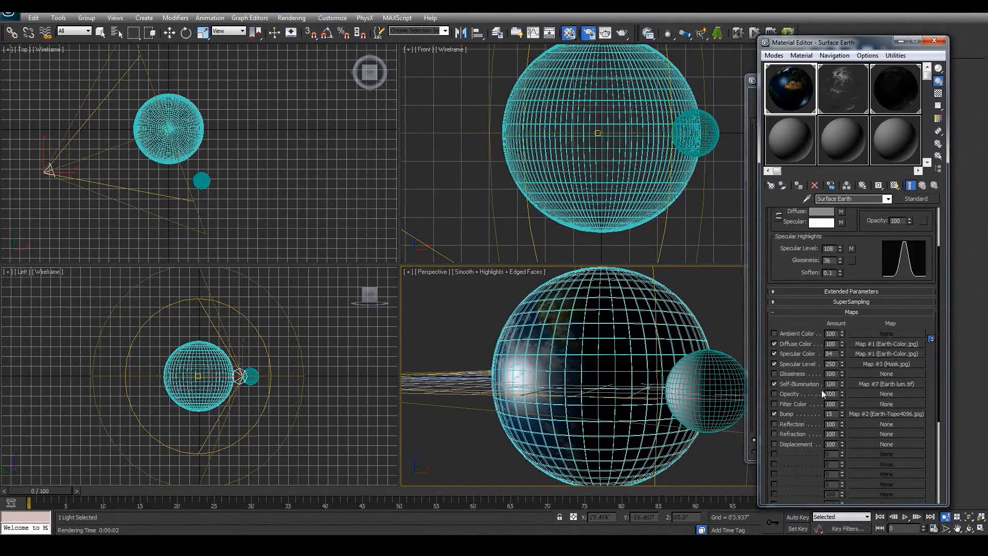
left_click(884, 384)
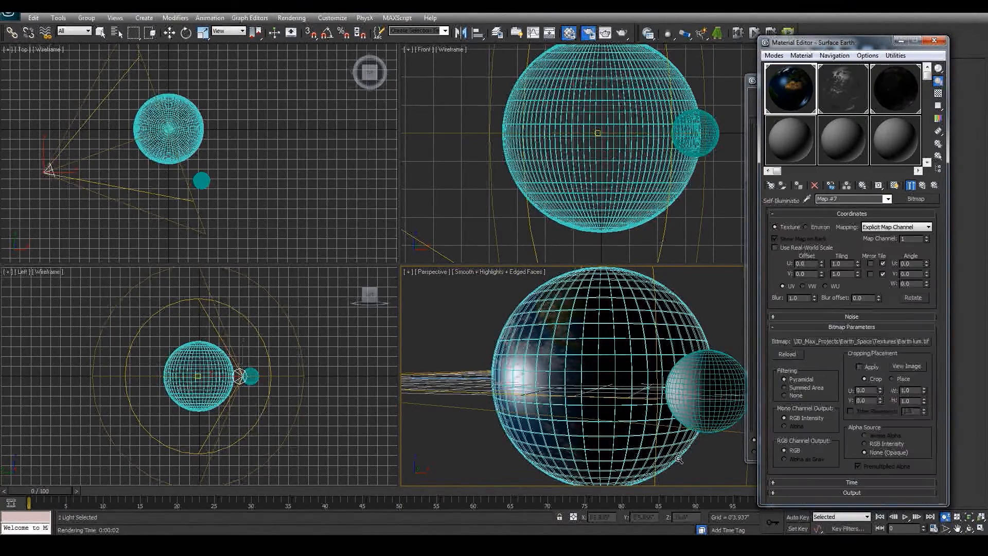
left_click(900, 341)
left_click(644, 158)
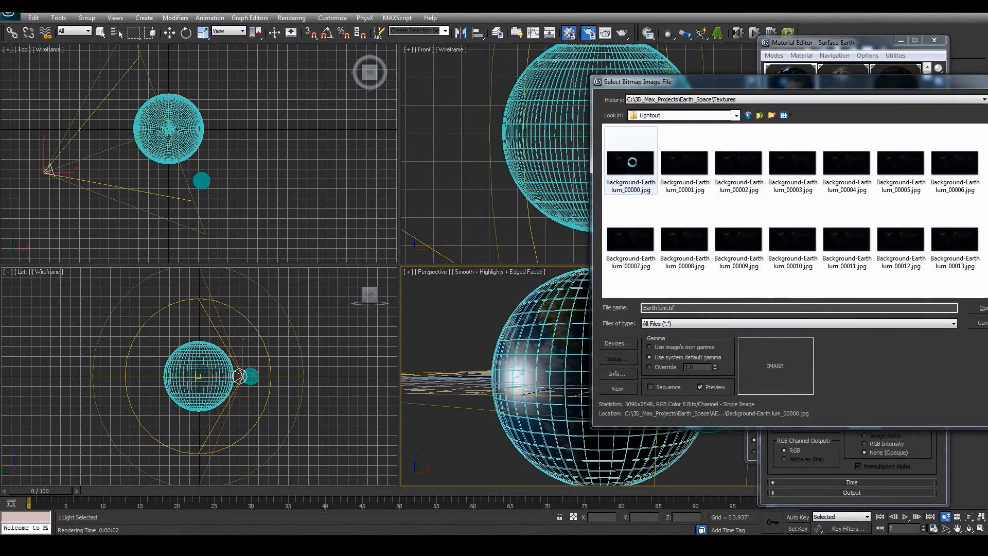
left_click(650, 387)
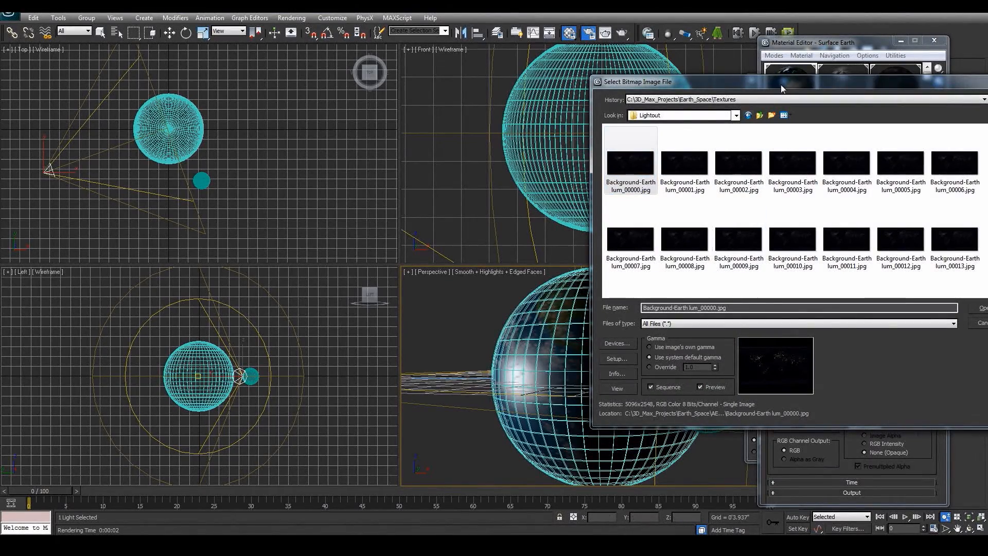
left_click_drag(780, 84, 636, 66)
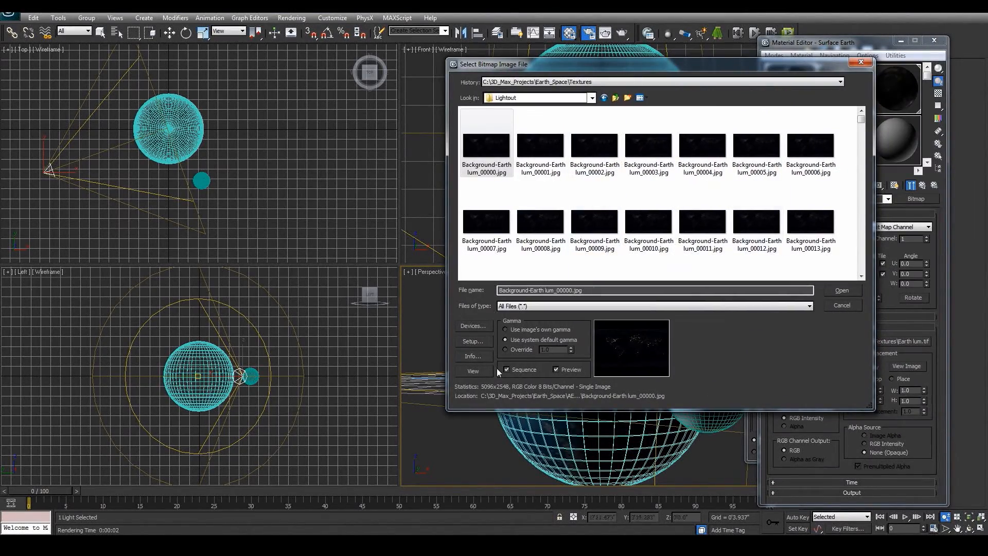
left_click(847, 293)
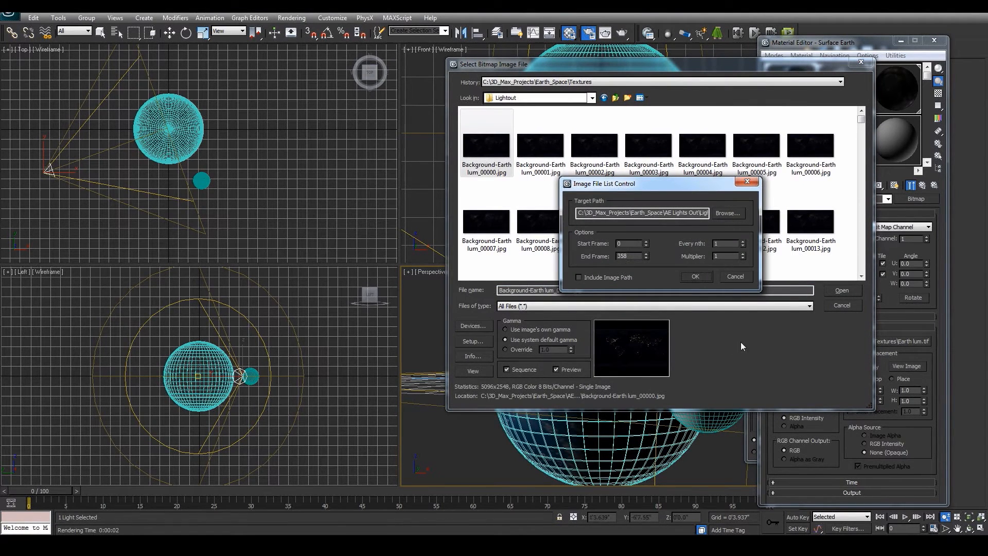
left_click(693, 276)
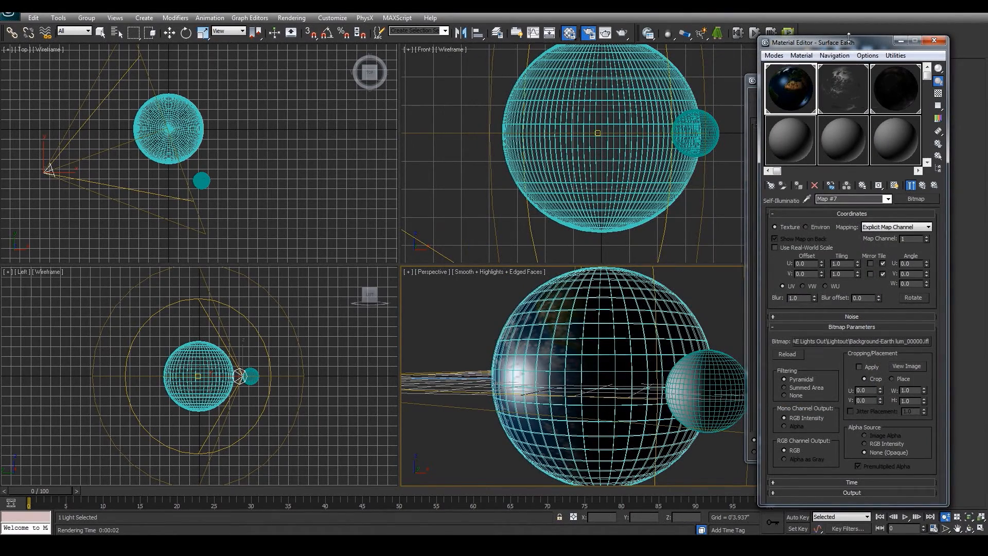
Expand the Output and Time settings of the Self-Illumination bitmap to examine its output values, start frame, playback rate and end condition.
left_click_drag(849, 43, 726, 17)
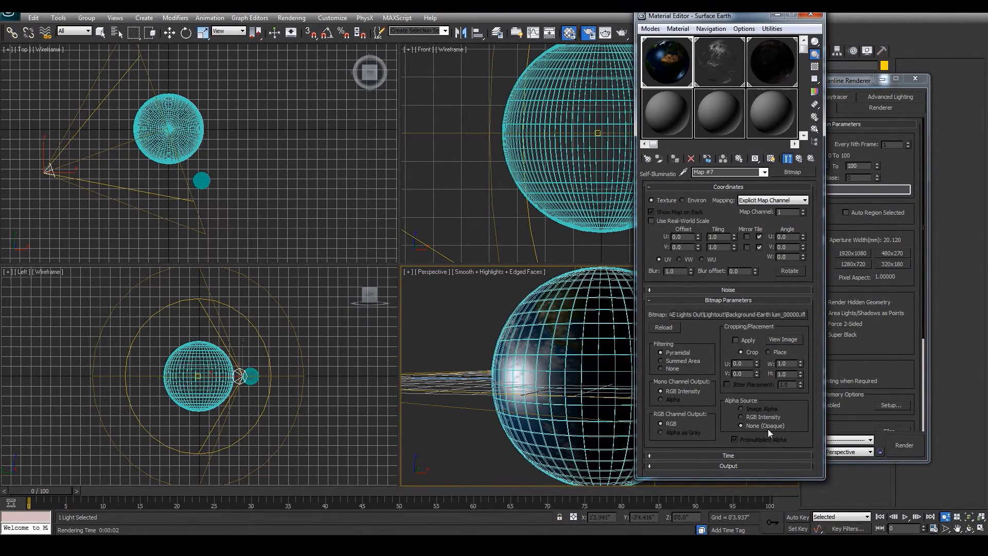
left_click(728, 466)
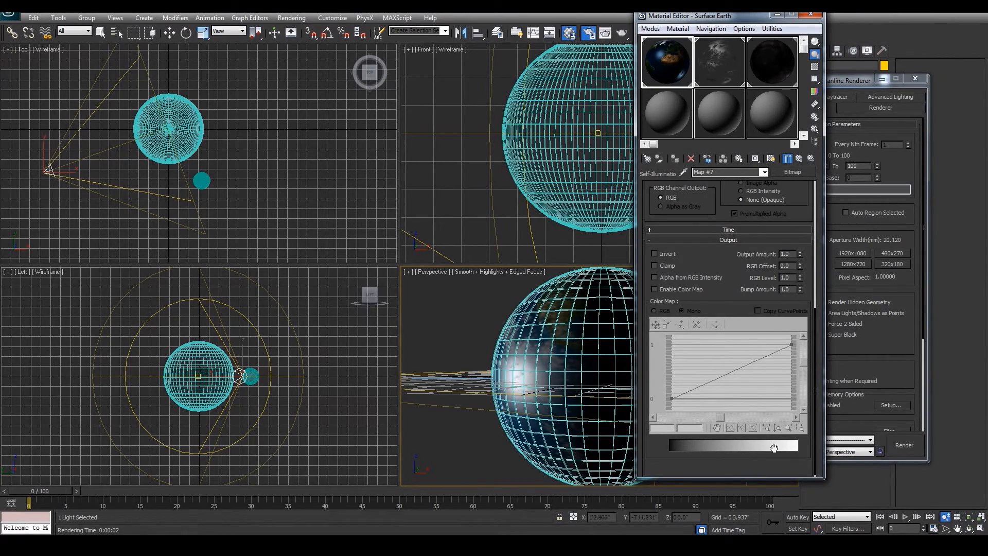
left_click_drag(708, 188, 708, 335)
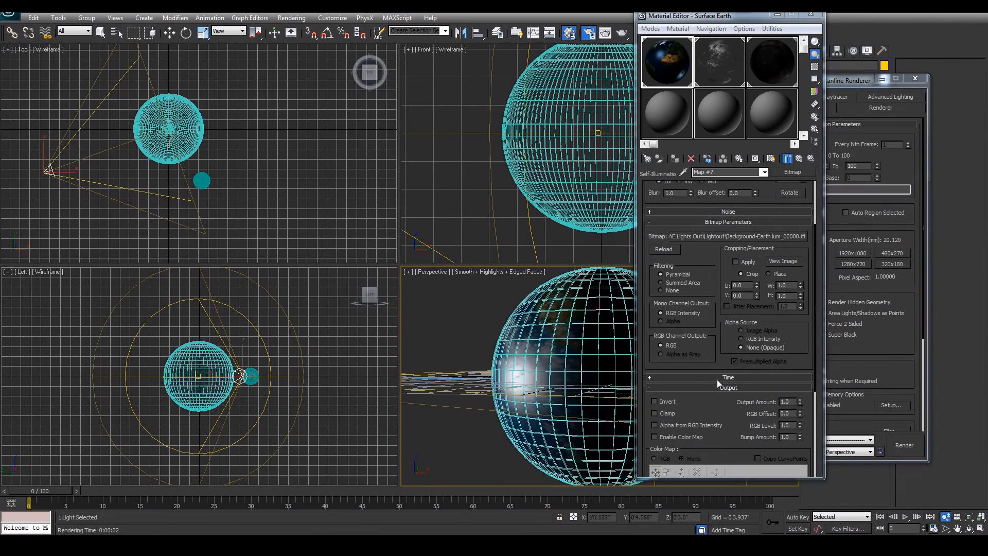
left_click(736, 377)
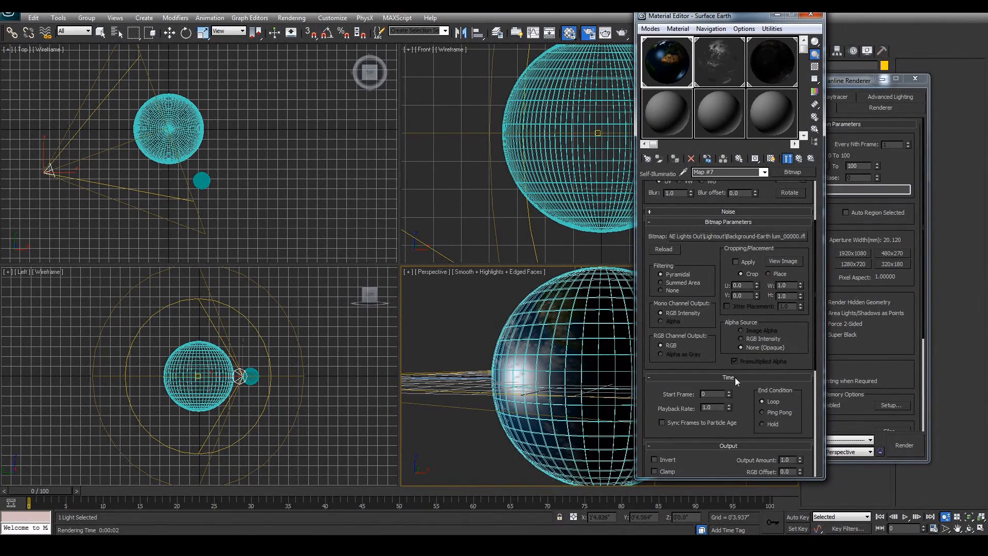